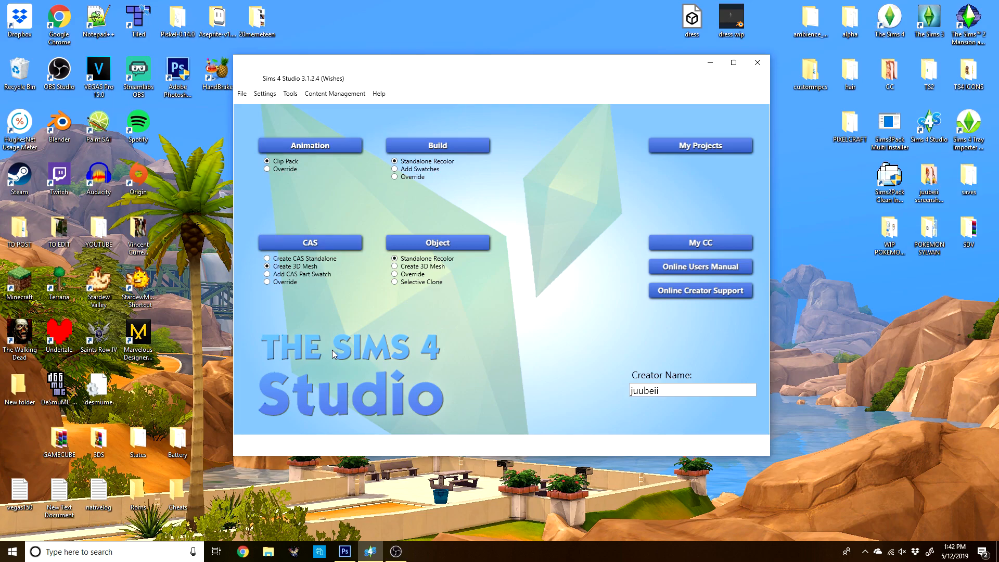
left_click(345, 550)
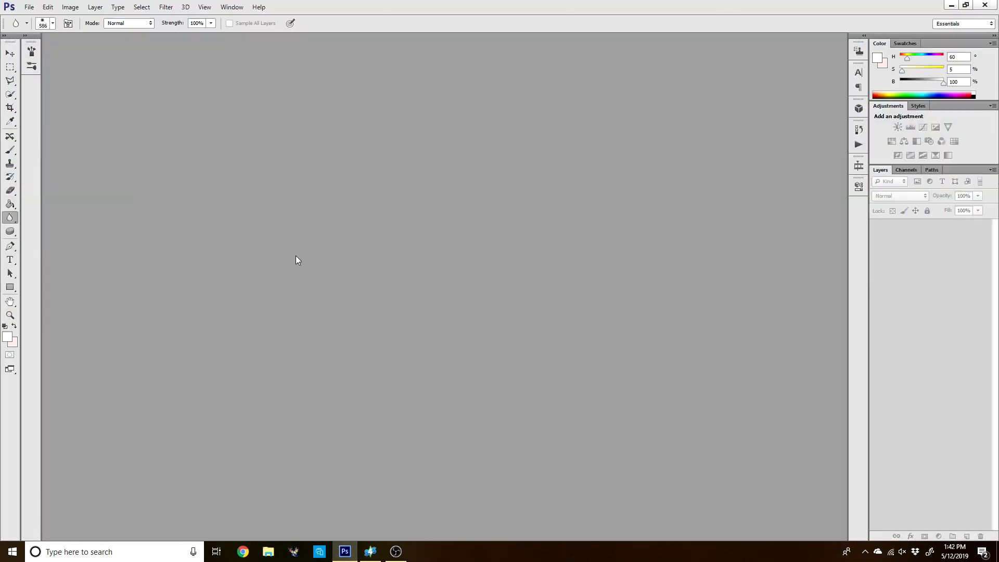
left_click(951, 5)
left_click(344, 551)
left_click(951, 5)
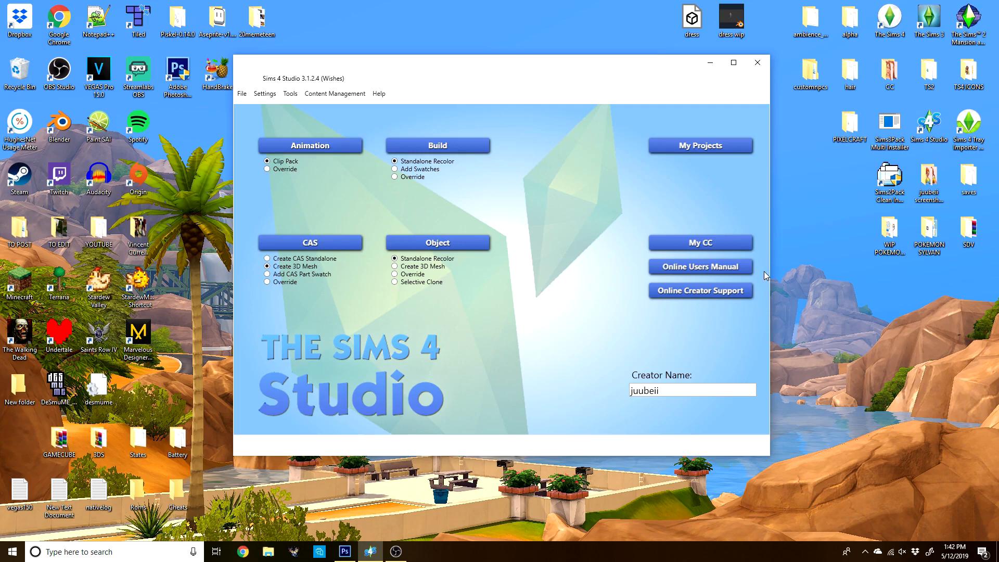
Open the Mods folder inside Documents > Sims 4 Studio in File Explorer.
left_click(276, 552)
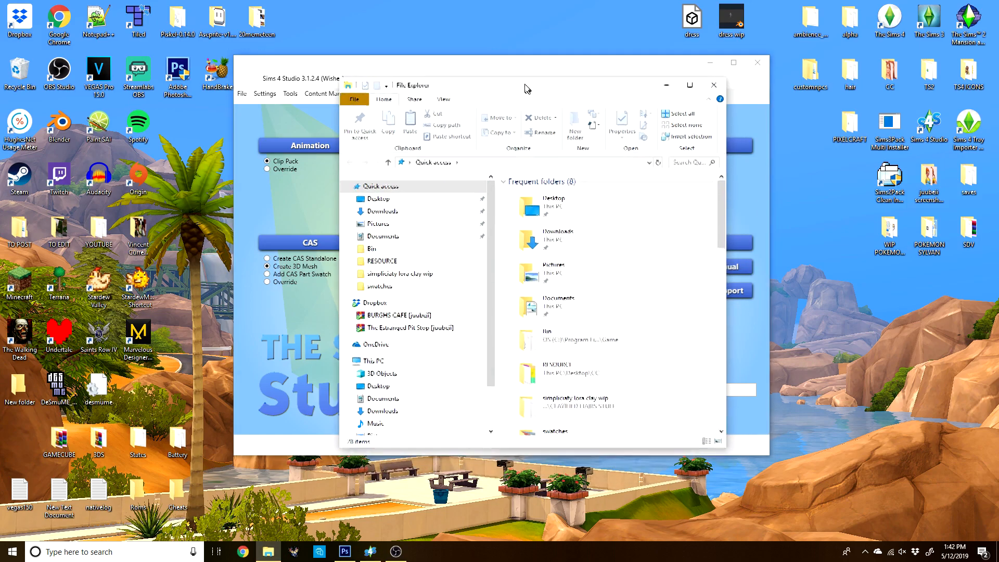
left_click(382, 236)
double_click(540, 281)
left_click_drag(539, 91, 502, 94)
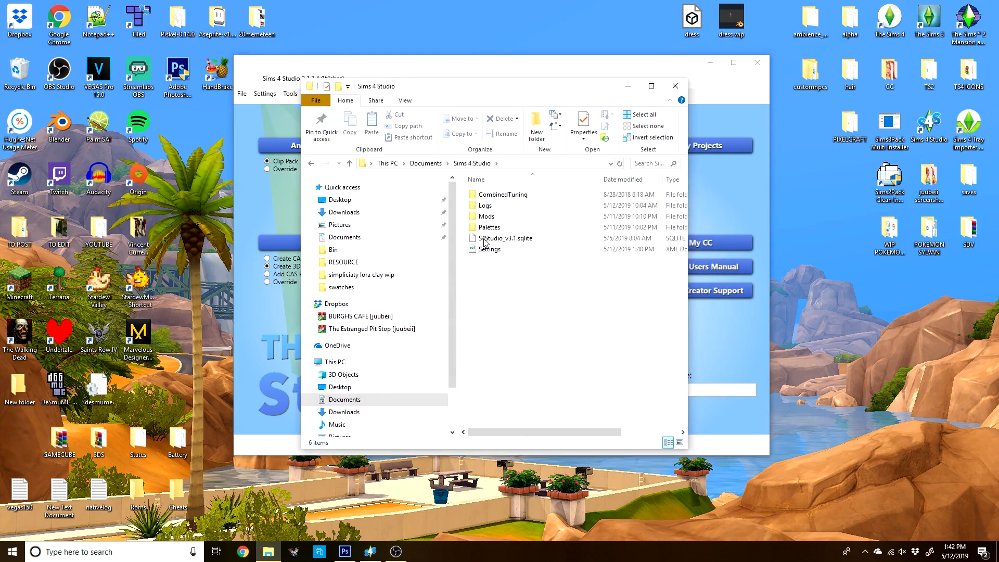
double_click(486, 217)
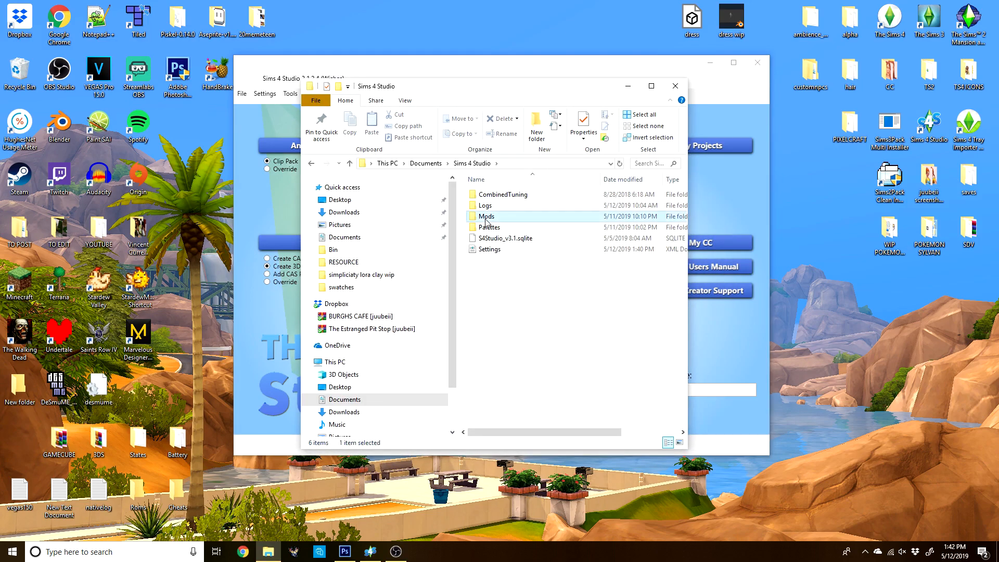
left_click(479, 164)
double_click(497, 221)
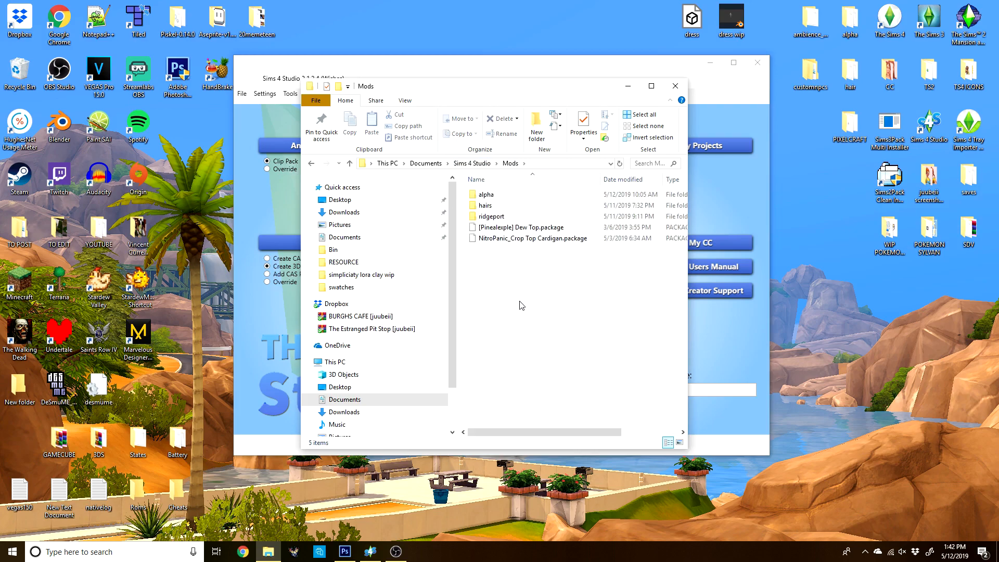
Examine the hair package files in the alpha subfolder and return to the Mods folder.
double_click(495, 195)
left_click_drag(682, 208, 557, 162)
left_click(509, 163)
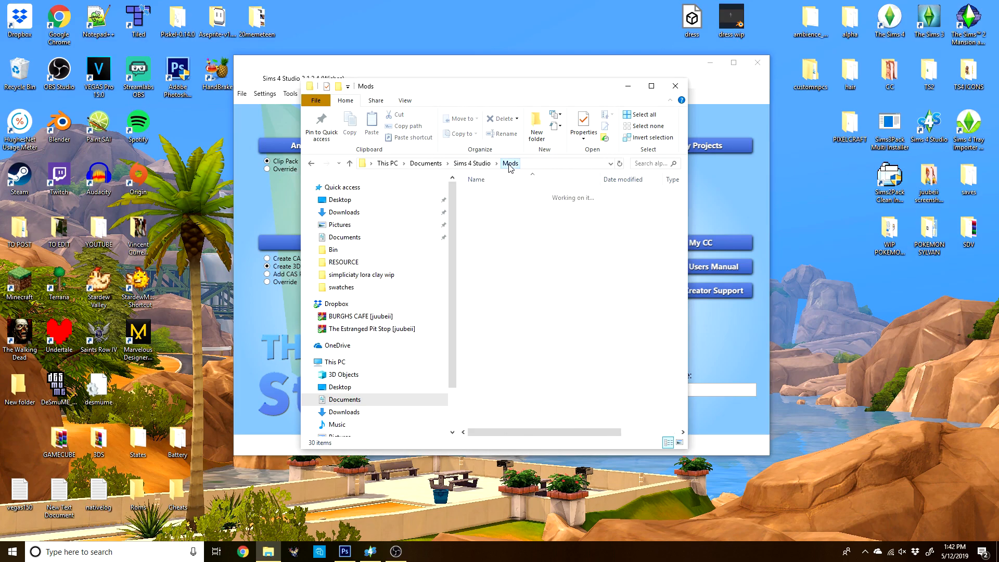
double_click(520, 196)
left_click_drag(682, 206, 684, 255)
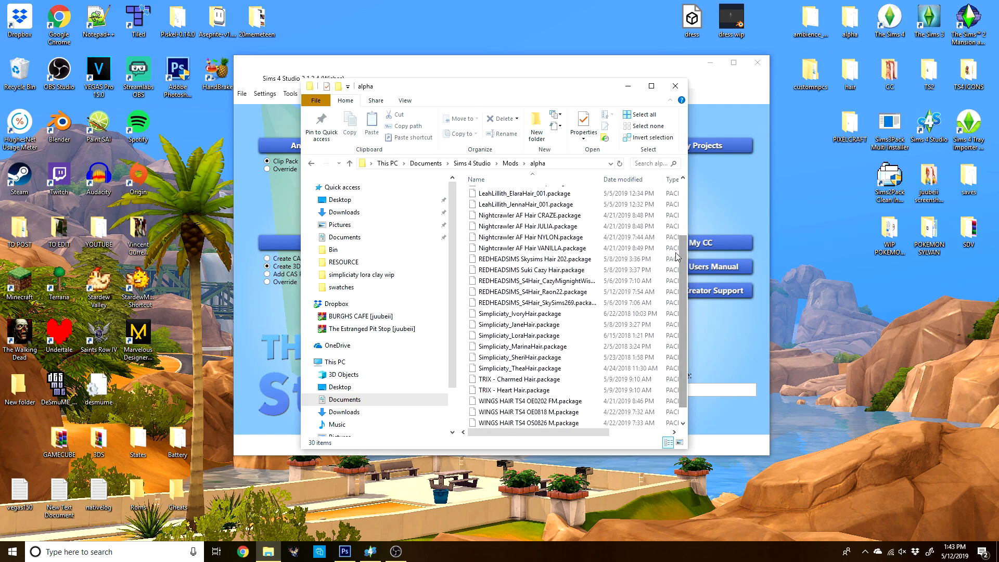
left_click(511, 163)
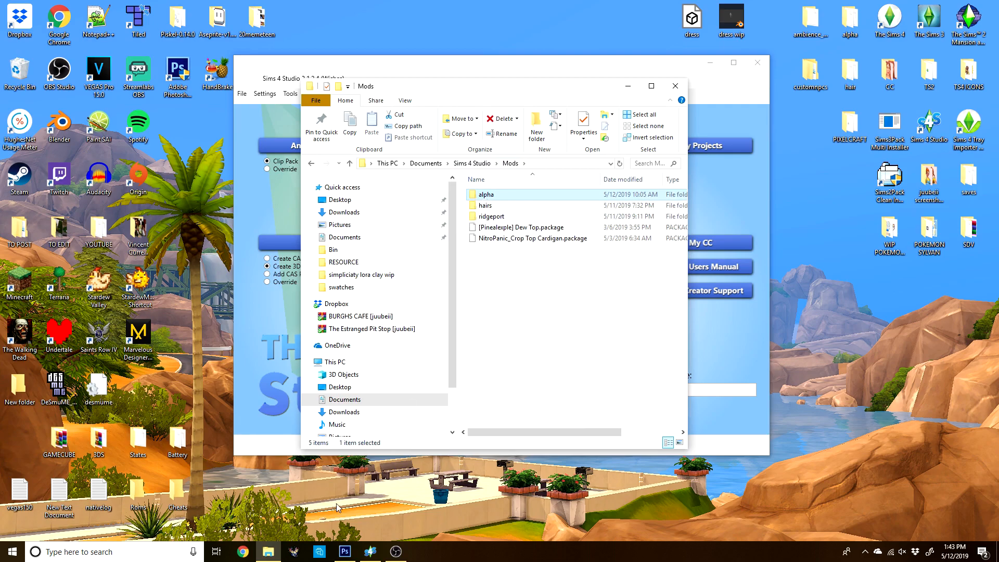
double_click(509, 197)
left_click(511, 163)
Move the Mods folder's contents to the desktop without replacing same-named files, check the alpha subfolder and close the folder window.
left_click_drag(516, 256, 829, 237)
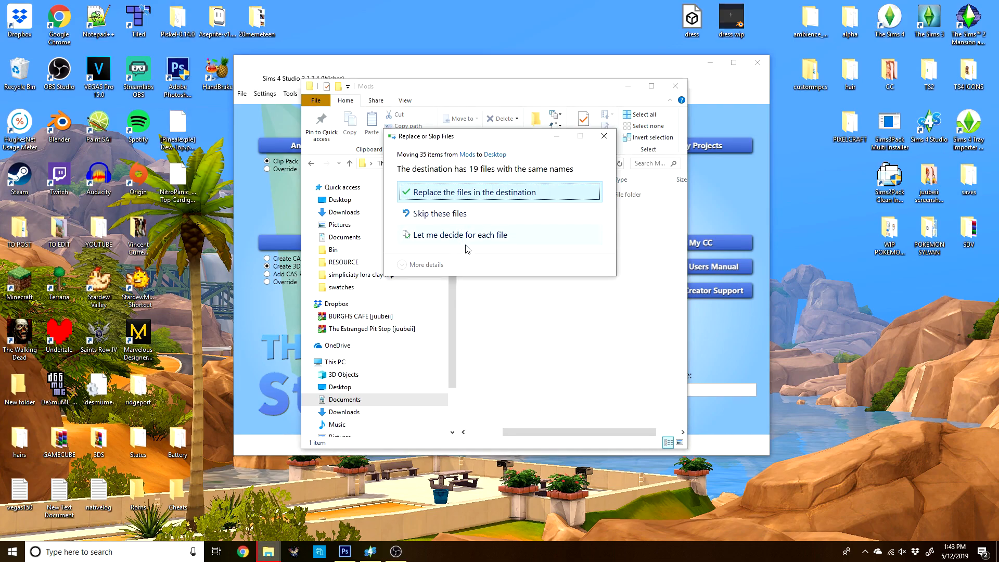
left_click(604, 136)
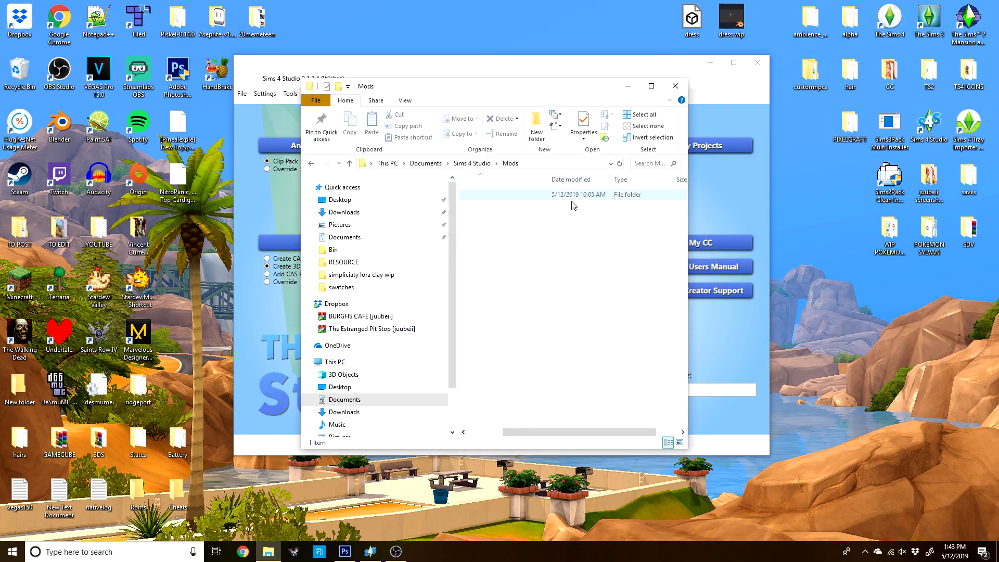
double_click(508, 197)
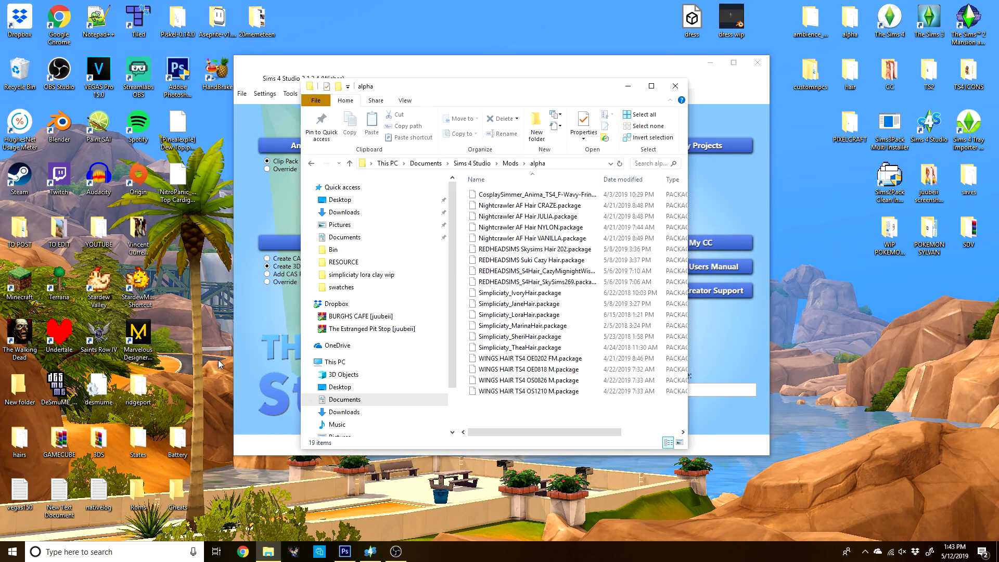
left_click(535, 348)
left_click(675, 86)
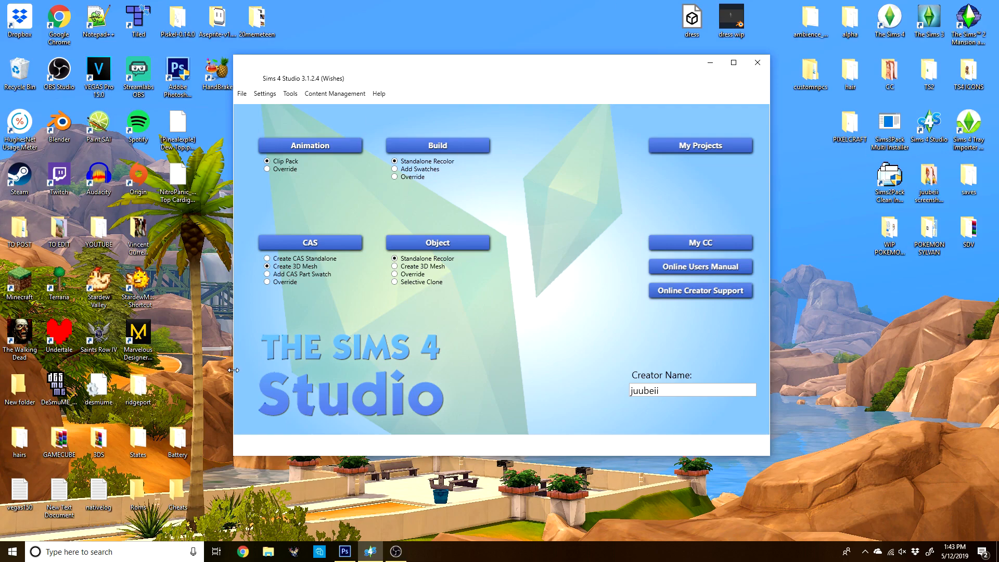
Start a CAS project with Create 3D Mesh and filter the catalog to Custom content.
left_click(346, 247)
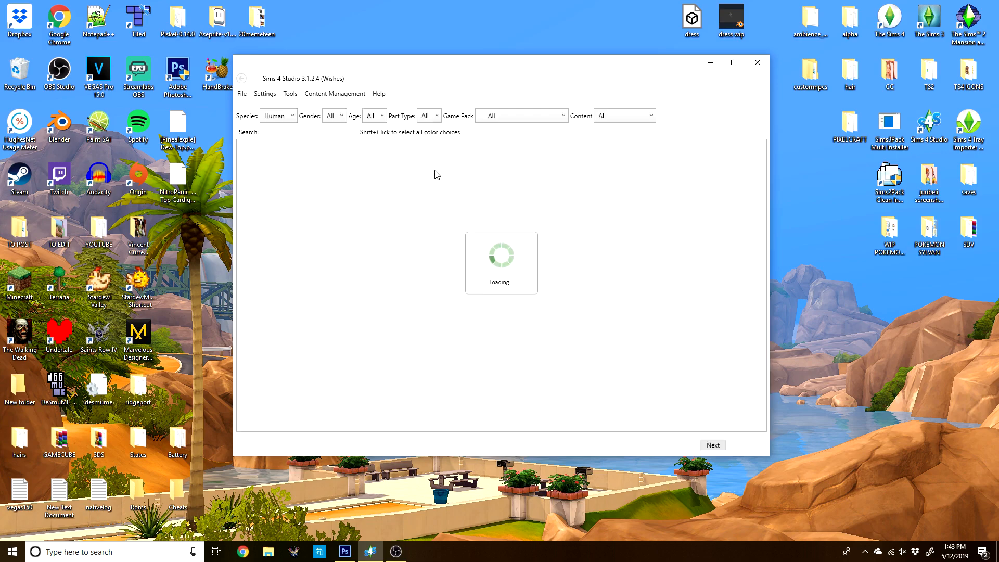
left_click(619, 116)
left_click(631, 157)
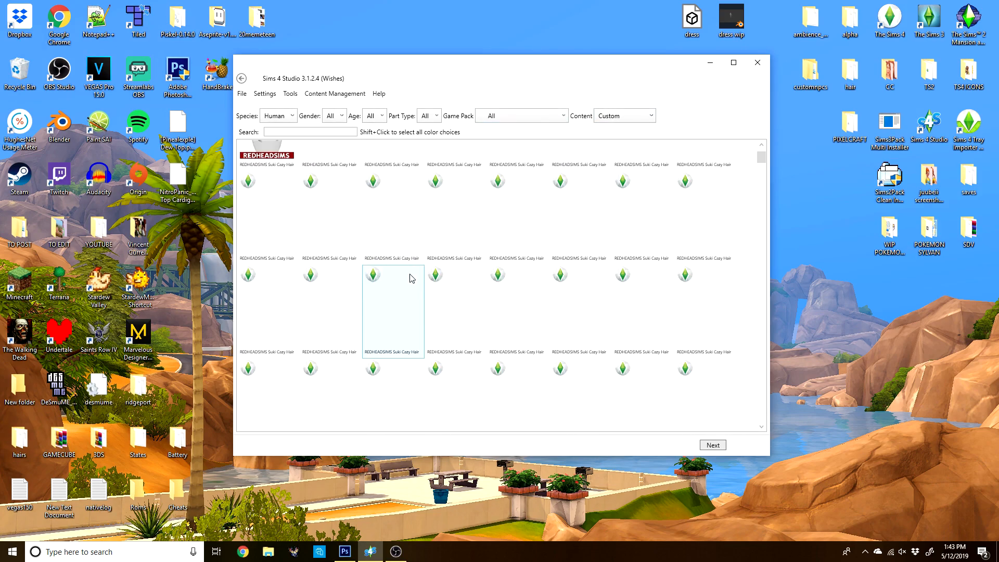
Browse the custom hair meshes in the catalog for one to use as the base.
scroll(306, 276, "down", 5)
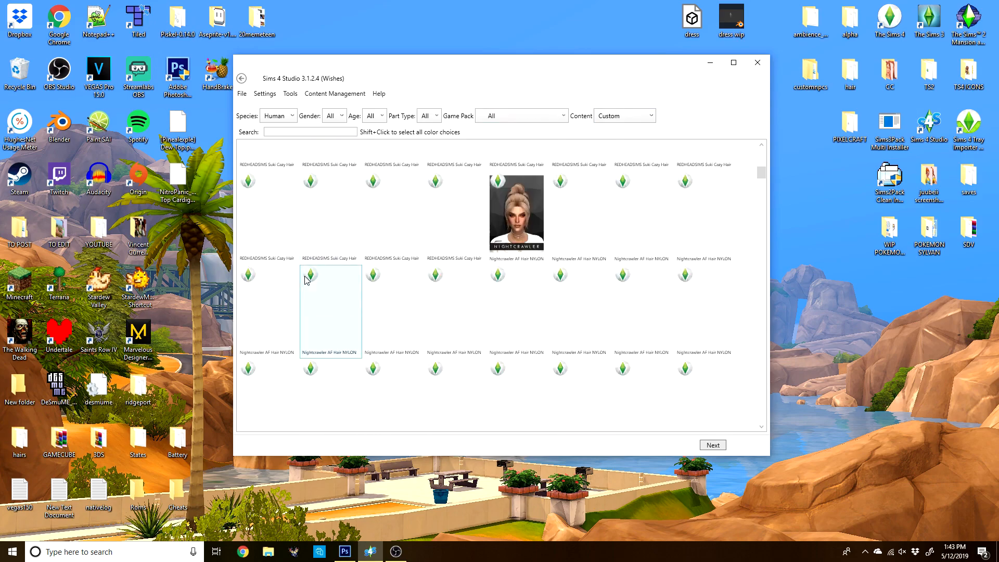
scroll(307, 280, "down", 5)
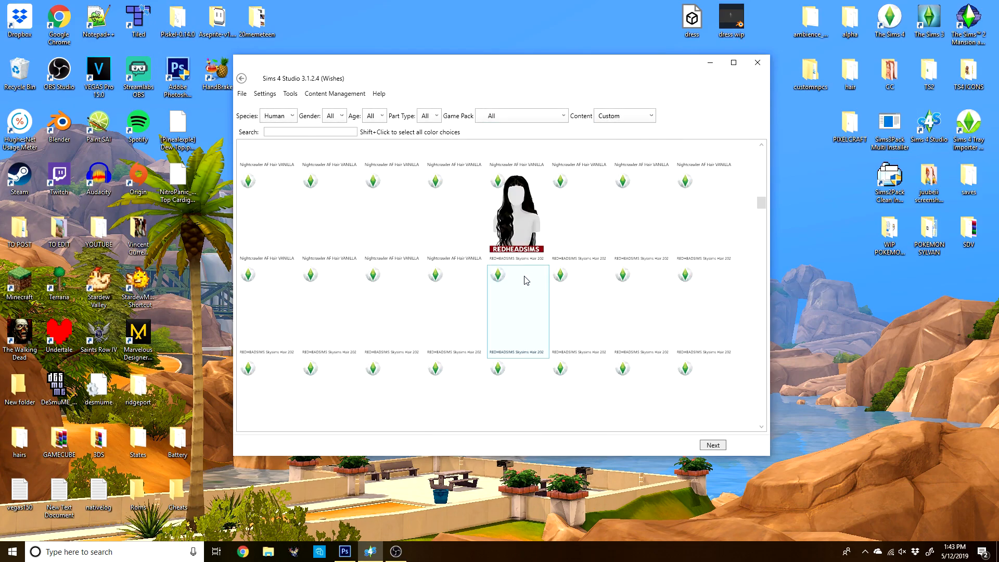
scroll(526, 281, "down", 5)
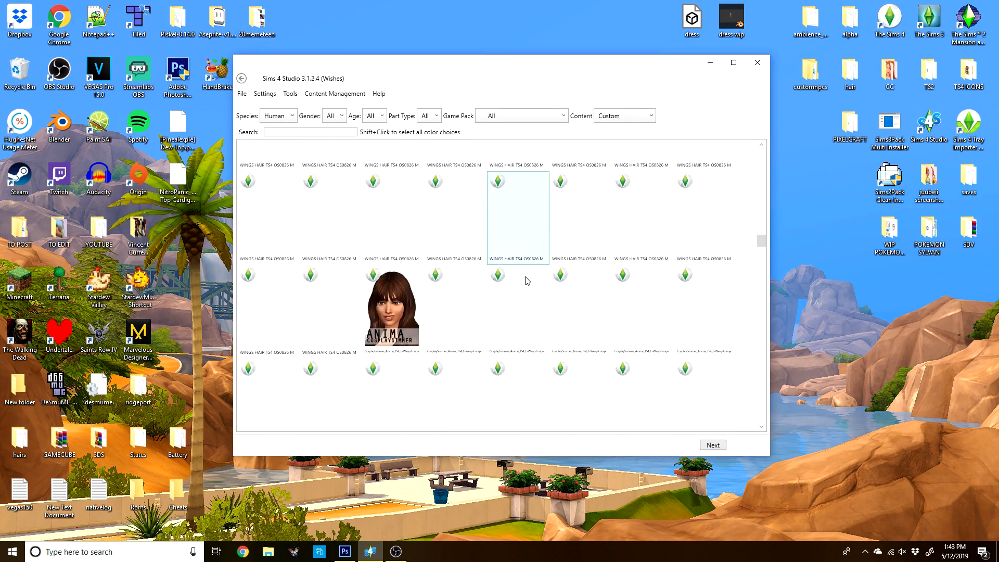
scroll(526, 281, "down", 5)
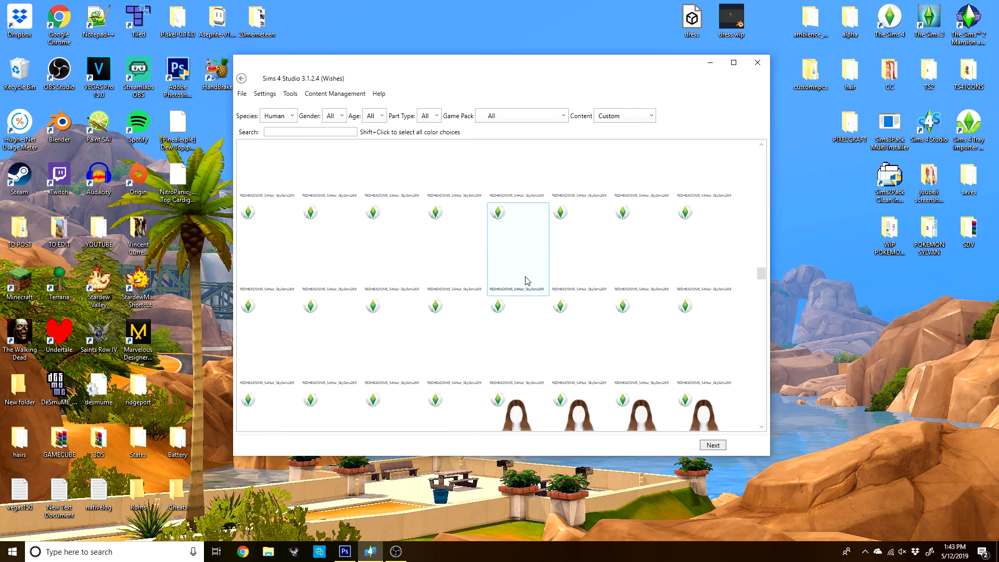
scroll(527, 281, "down", 5)
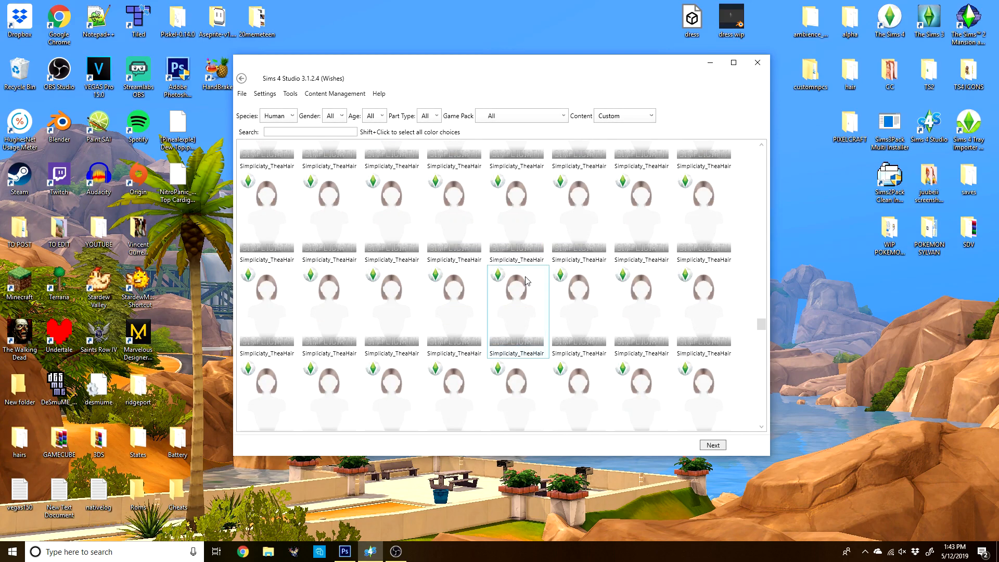
scroll(527, 281, "down", 5)
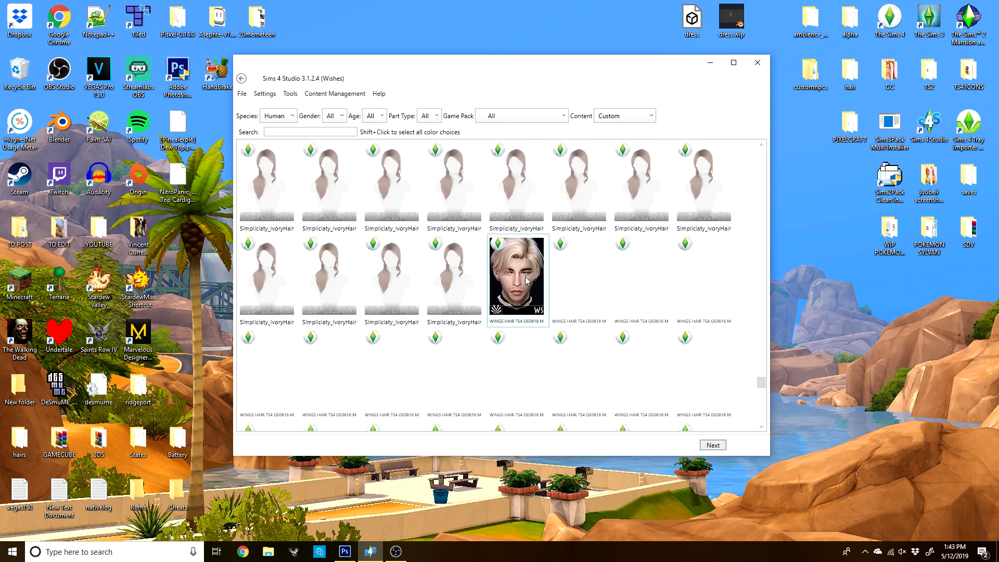
scroll(526, 281, "down", 3)
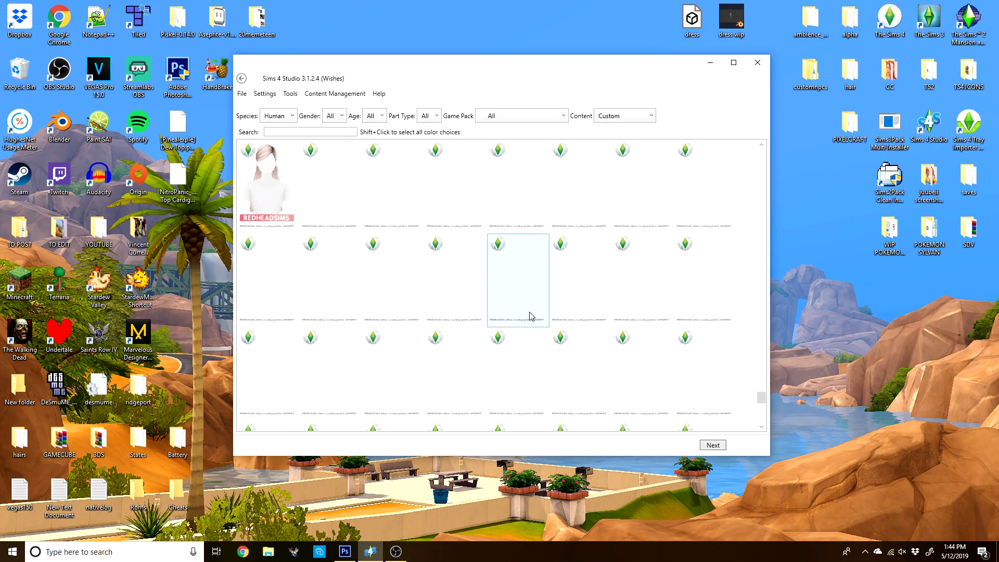
scroll(530, 316, "down", 4)
scroll(534, 373, "up", 3)
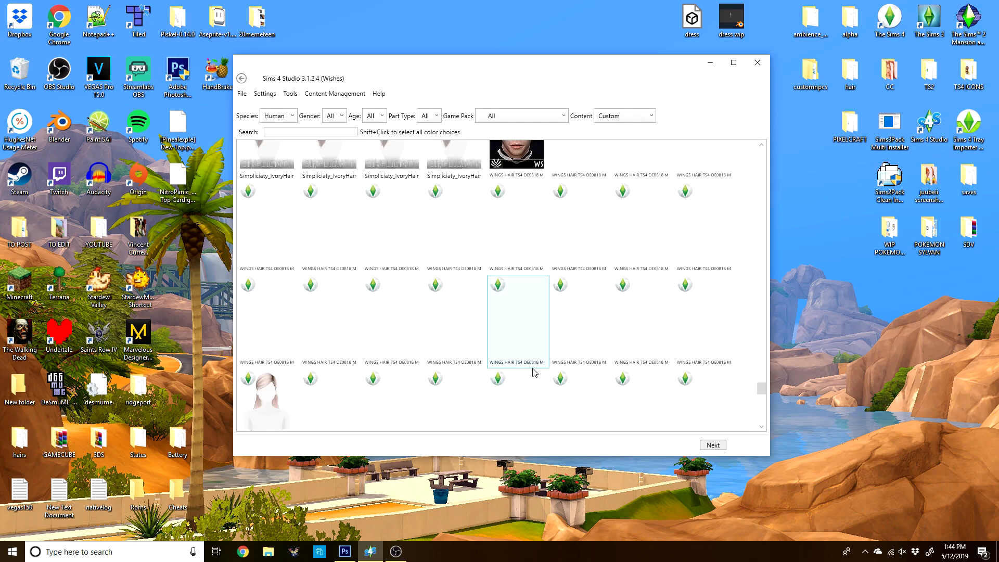
scroll(534, 373, "up", 3)
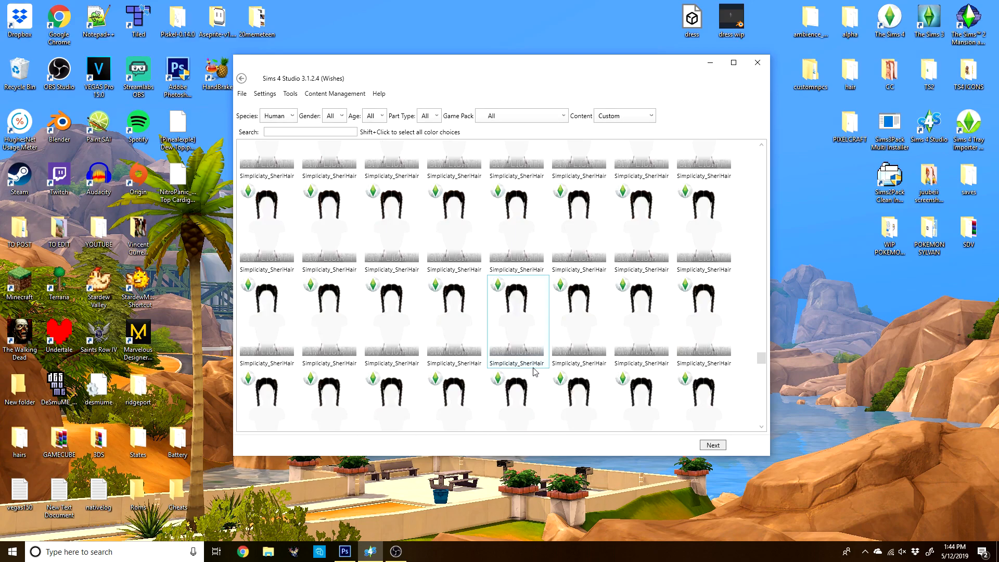
scroll(408, 335, "up", 6)
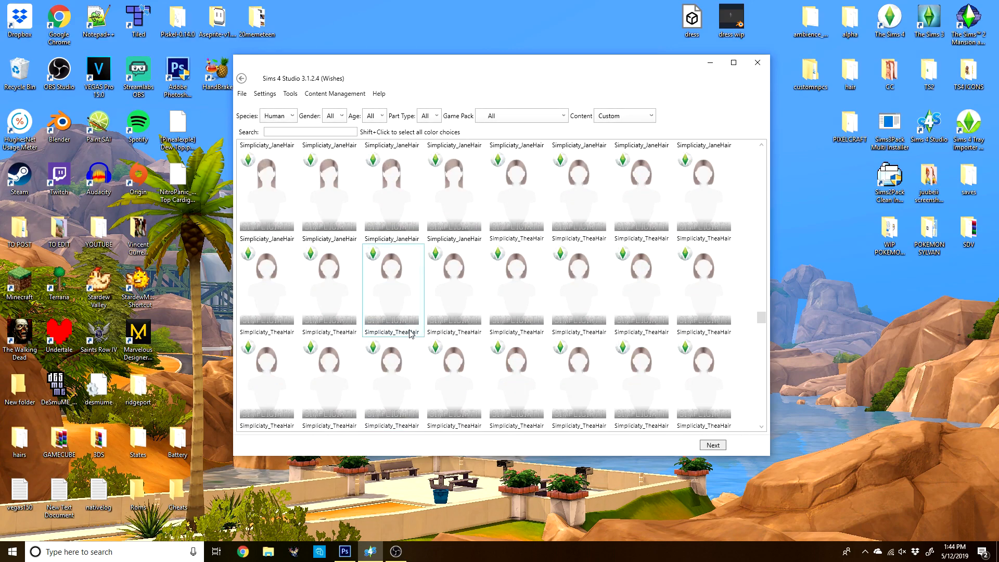
scroll(410, 337, "up", 5)
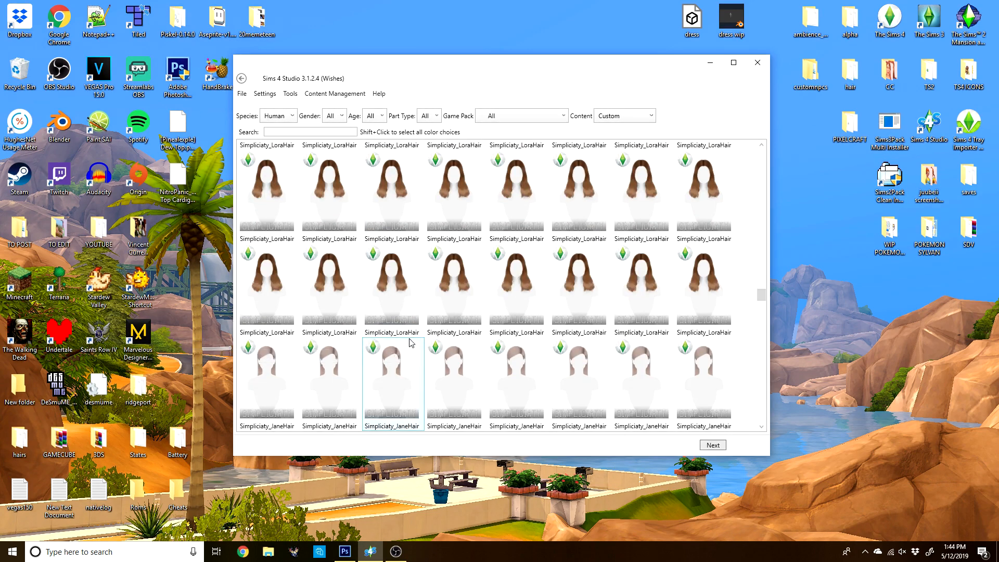
scroll(338, 346, "up", 2)
scroll(297, 358, "down", 3)
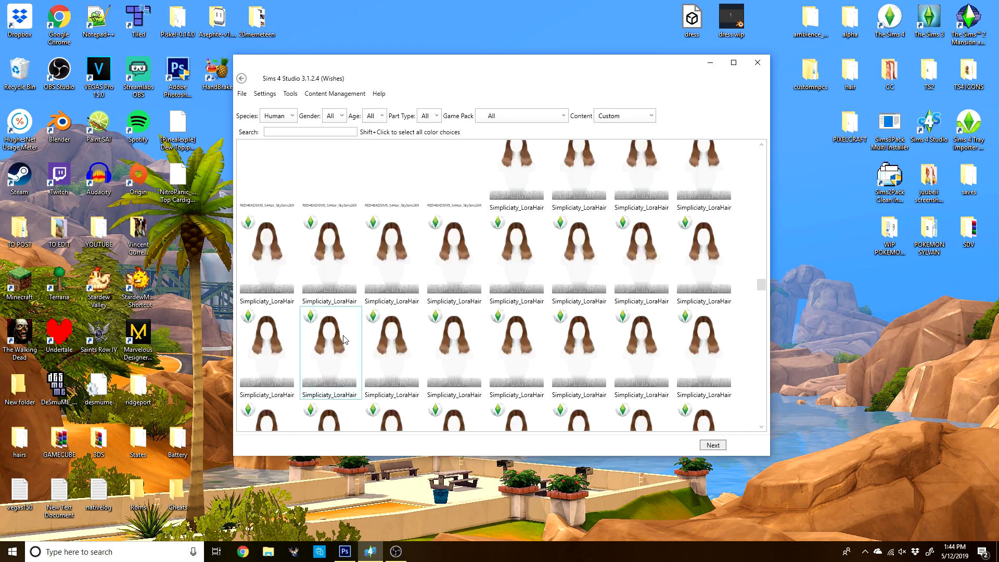
scroll(403, 312, "down", 5)
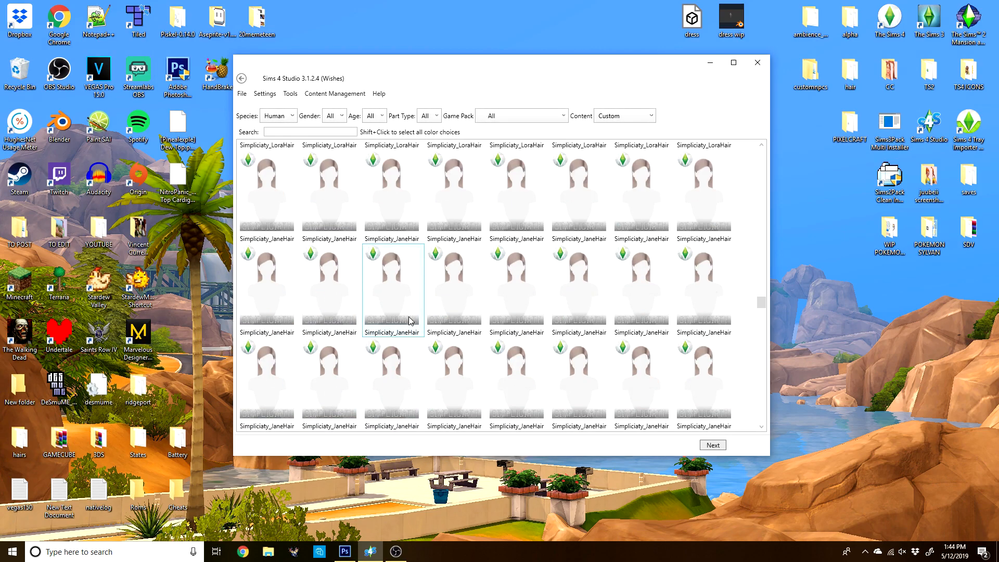
scroll(409, 321, "down", 5)
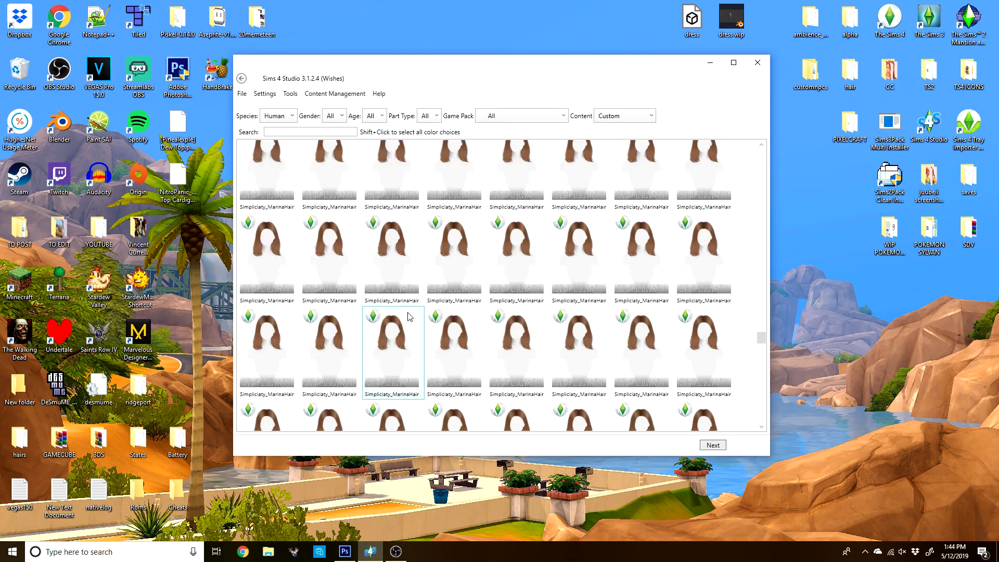
scroll(364, 312, "down", 5)
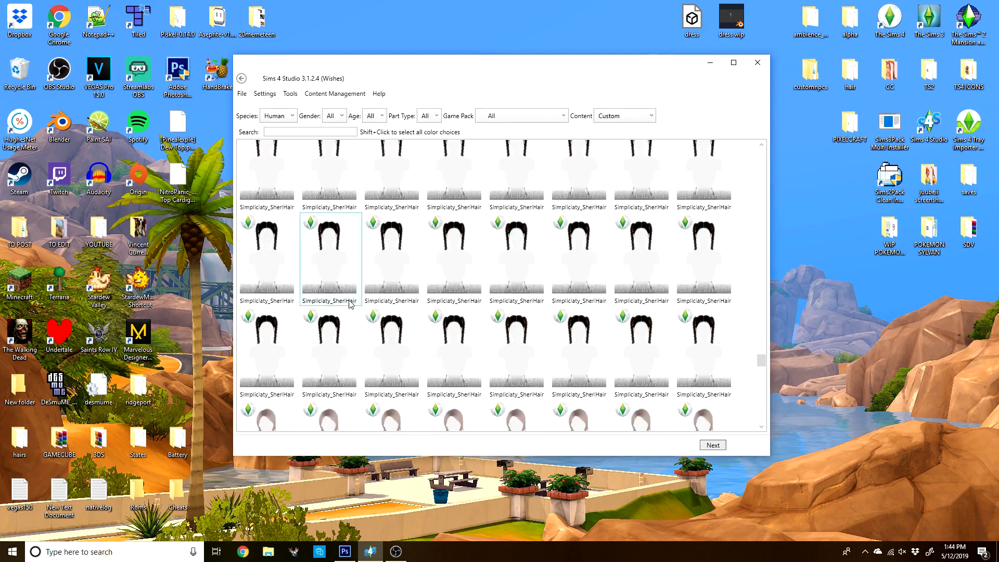
scroll(402, 319, "up", 10)
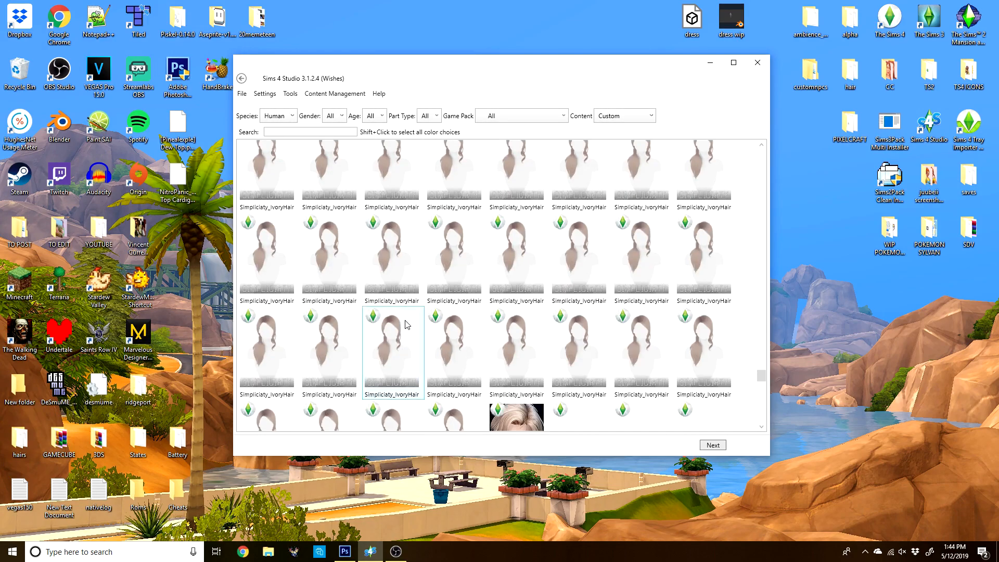
Choose the REDHEADSIMS Suki Cazy Hair as the base and save the new package on the desktop as suki caxy hair clay.
left_click_drag(761, 357, 759, 156)
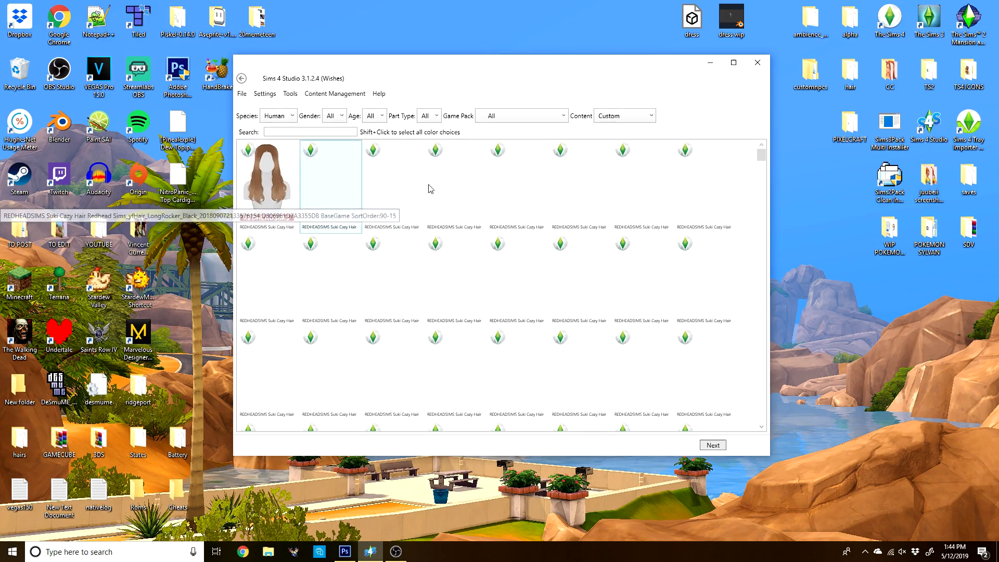
left_click(281, 208)
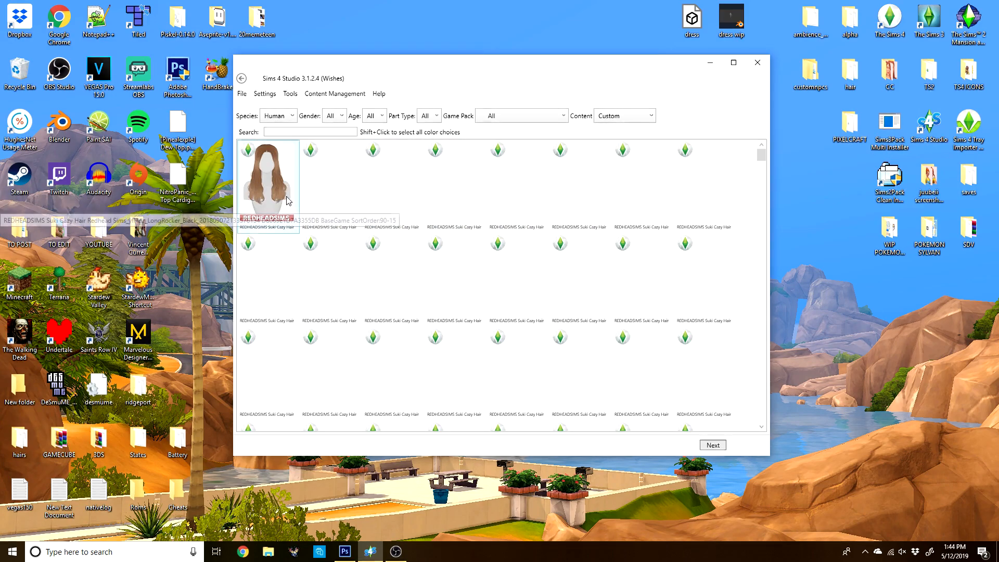
left_click(710, 446)
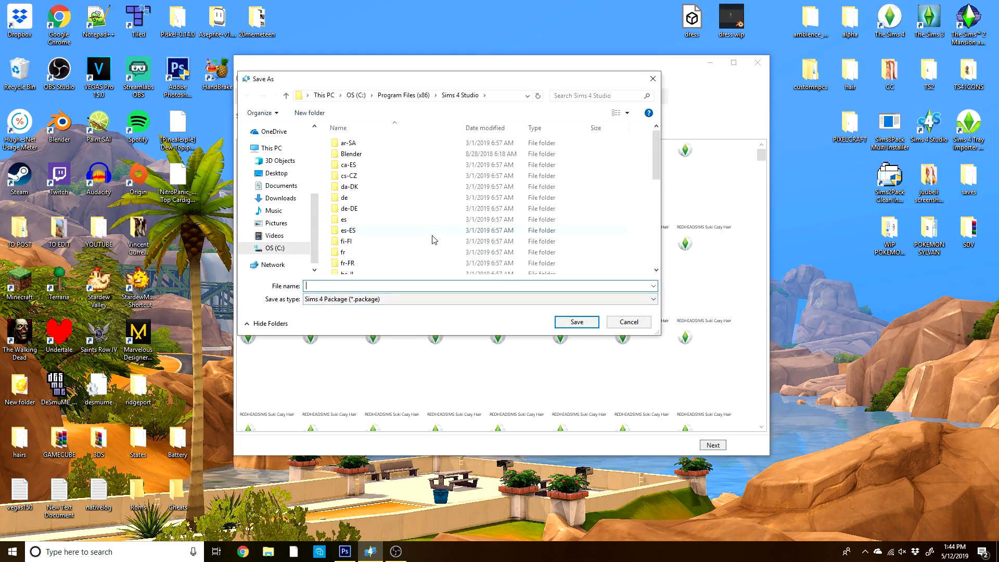
type("su")
left_click(276, 174)
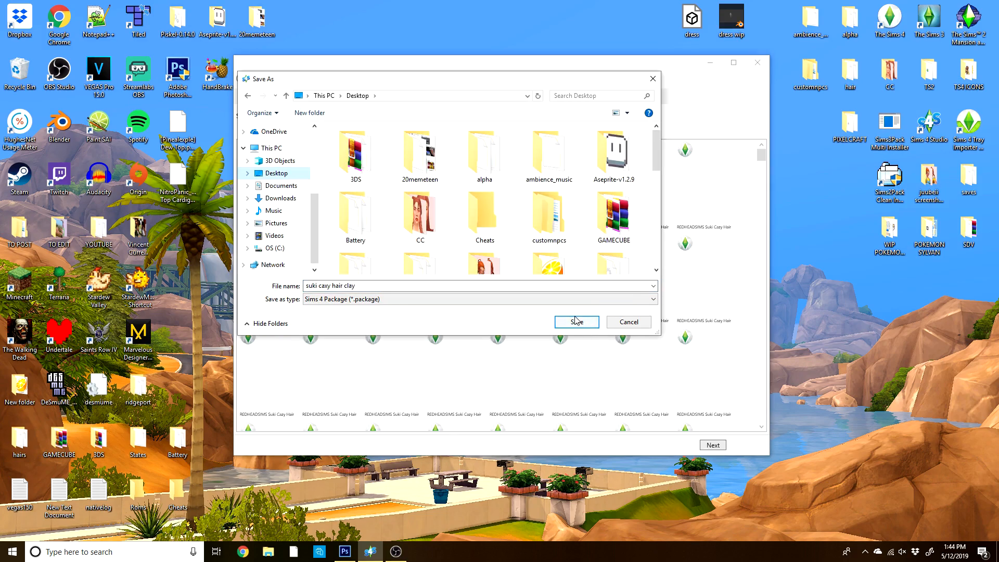
left_click(576, 322)
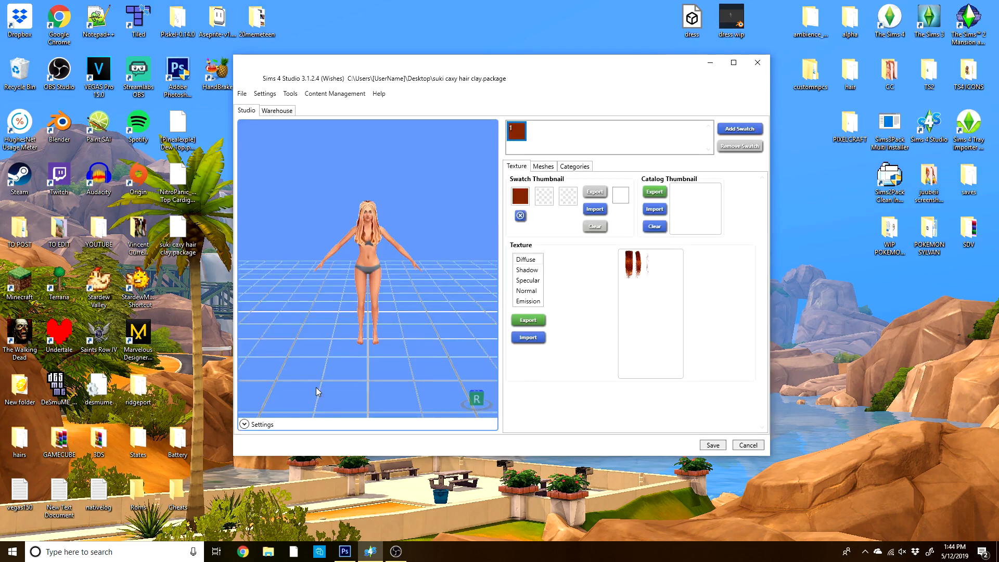
Examine the hair up close on the preview model and check its mesh details.
scroll(419, 203, "up", 3)
left_click_drag(419, 203, 448, 248)
scroll(448, 248, "up", 3)
mouse_move(404, 283)
left_mouse_down()
mouse_move(381, 331)
mouse_move(364, 317)
mouse_move(333, 364)
mouse_move(227, 276)
mouse_move(396, 285)
left_mouse_up()
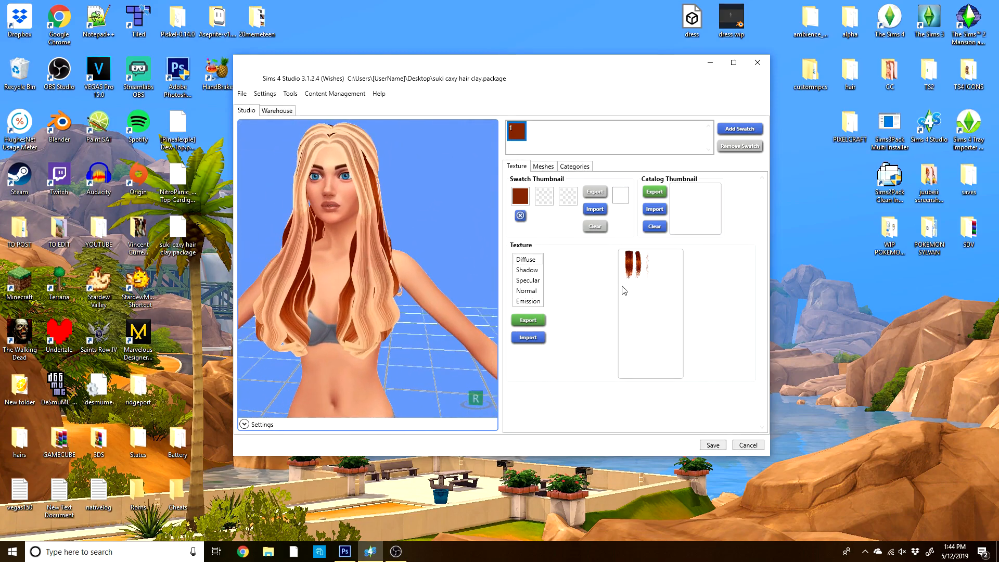
left_click(543, 166)
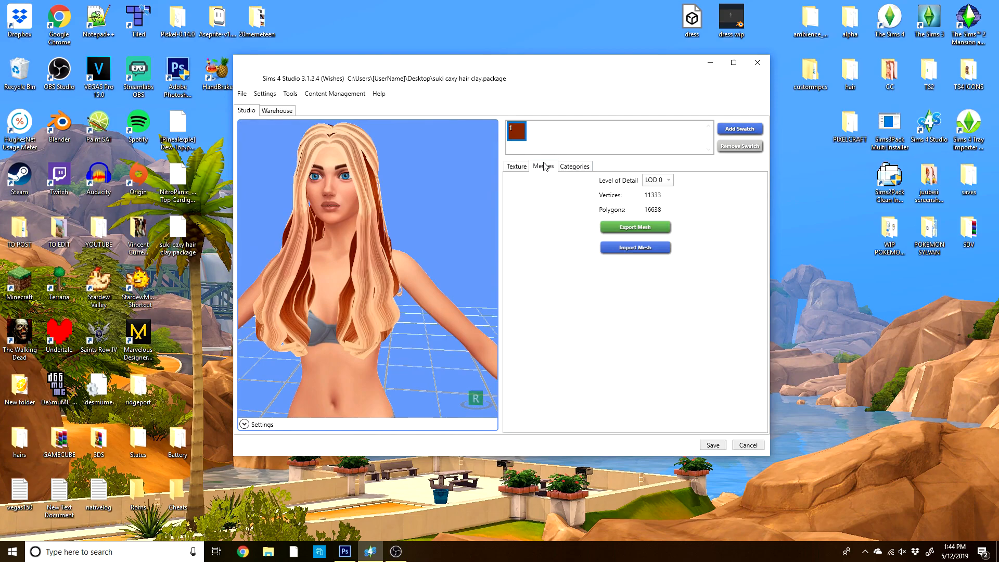
left_click(516, 167)
left_click_drag(348, 265, 366, 268)
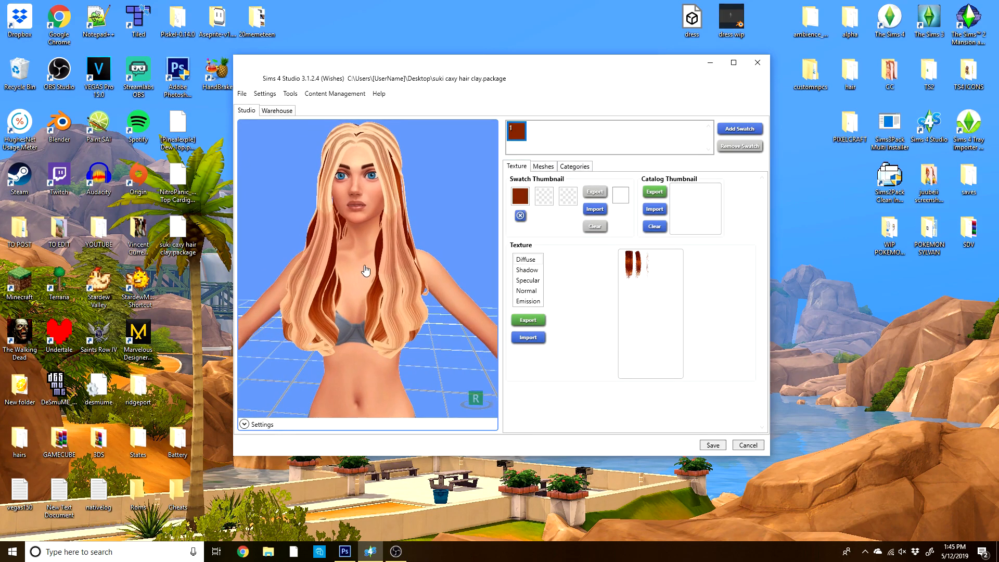
Export the hair texture to the desktop as a DDS image named main texture and close the folder window.
left_click(537, 321)
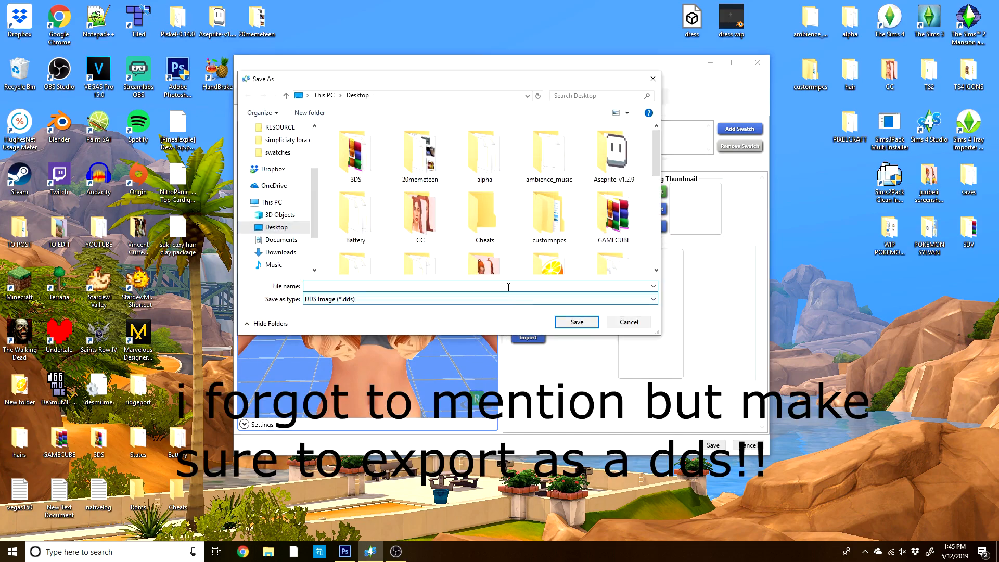
type("main texture")
key("Return")
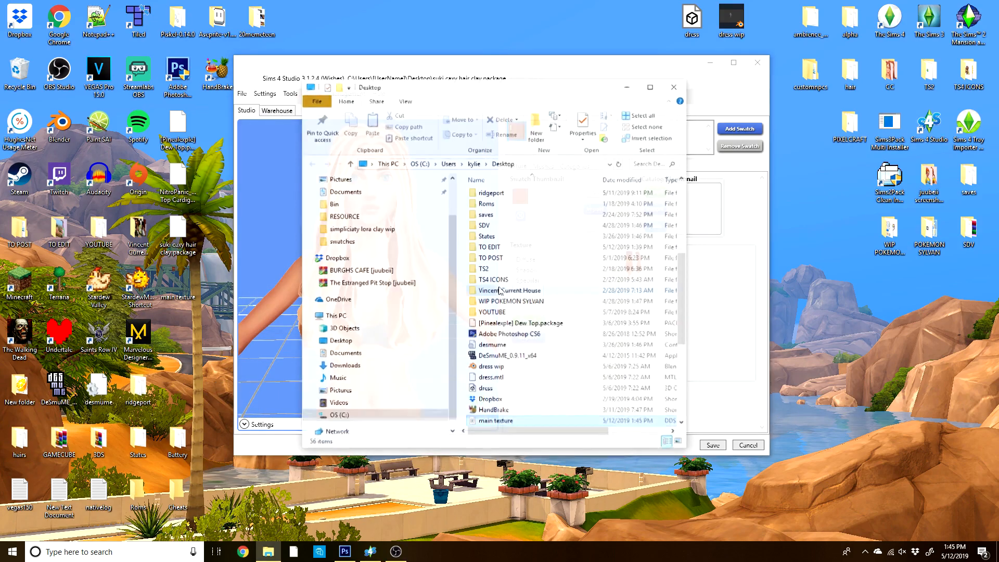
left_click(675, 86)
Create a desktop folder named tutorial hair and move the main texture file and the hair package into it.
right_click(100, 312)
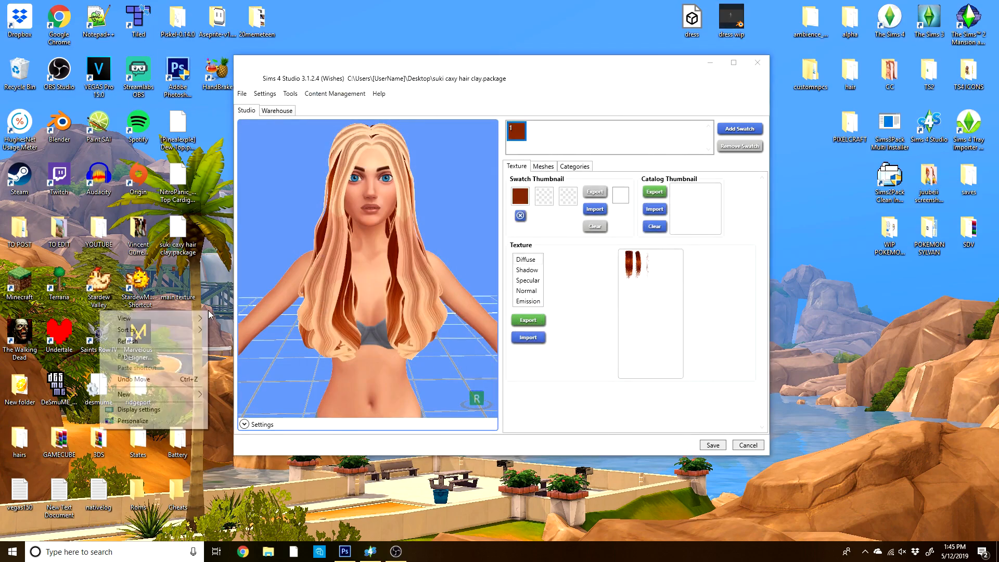
mouse_move(154, 399)
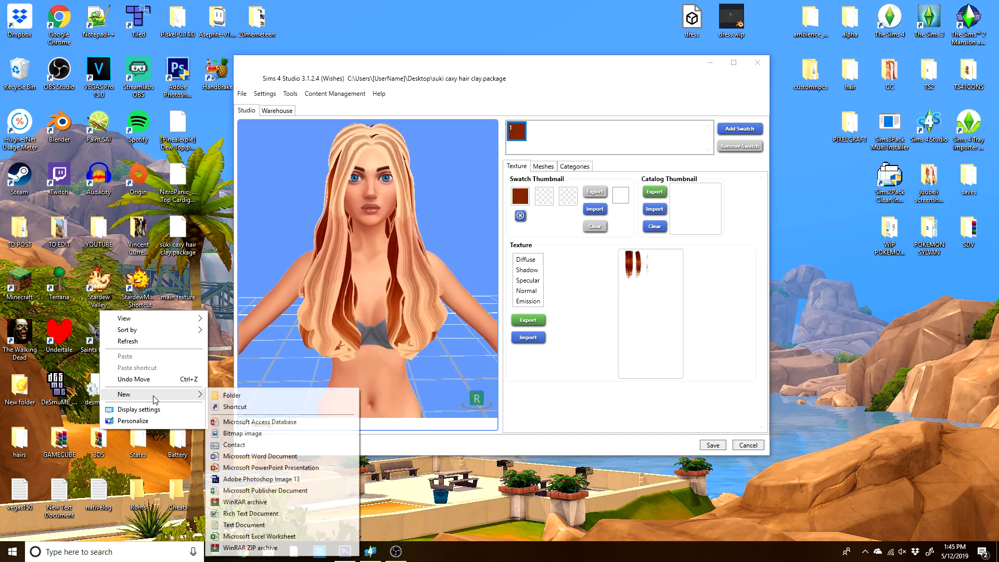
left_click(225, 398)
type("tutorial hair")
key("Return")
left_click_drag(174, 314, 215, 337)
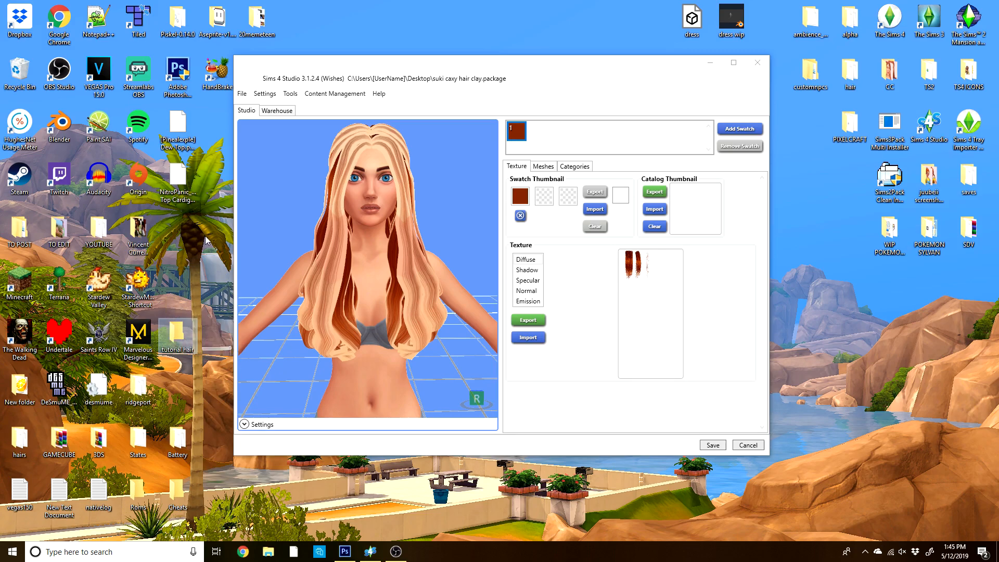
Close the current project and reopen suki caxy hair clay.package from the tutorial hair folder.
left_click(241, 94)
left_click(229, 127)
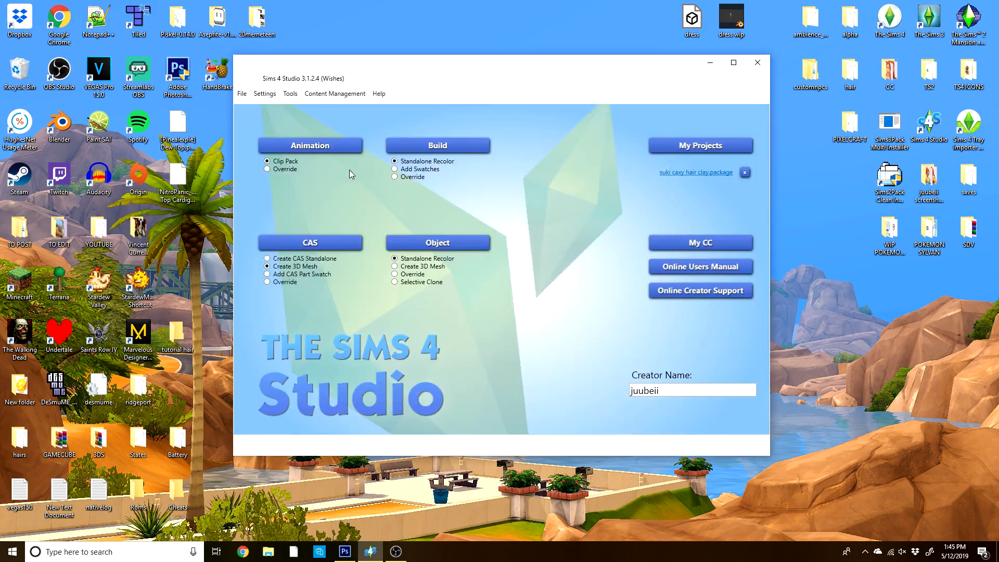
left_click(684, 172)
left_click(242, 94)
left_click(244, 106)
left_click(691, 146)
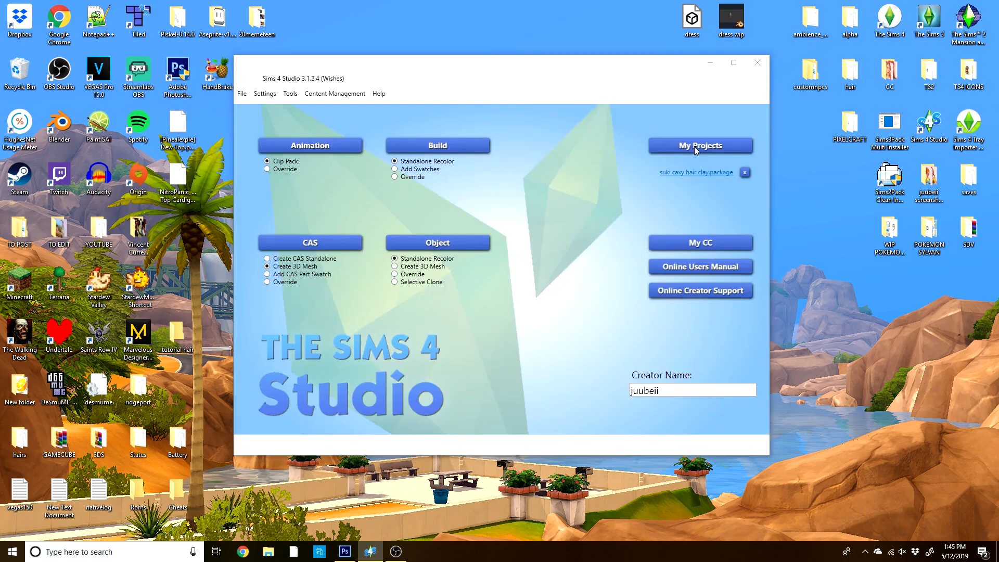
scroll(424, 221, "down", 10)
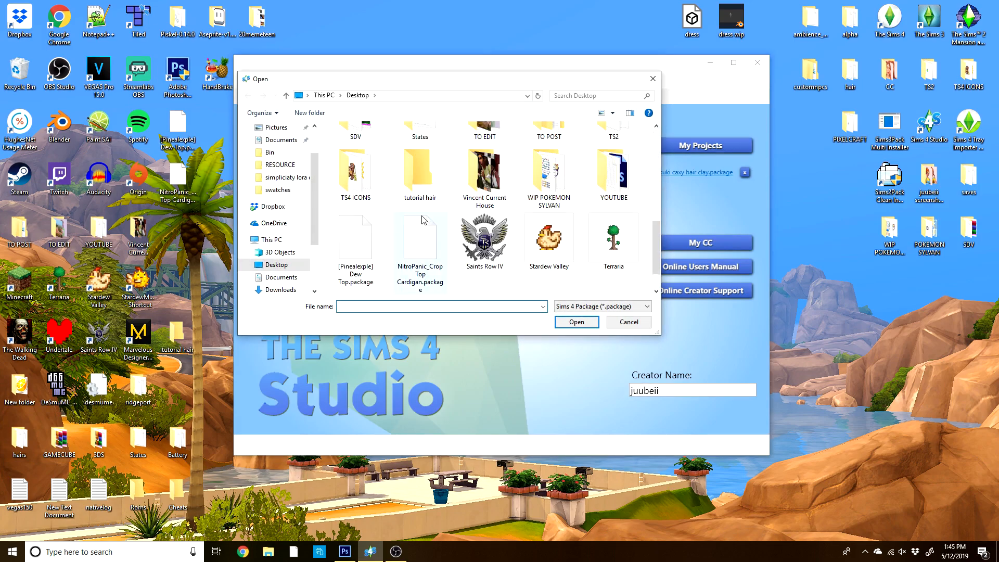
double_click(424, 177)
left_click(364, 143)
left_click(577, 322)
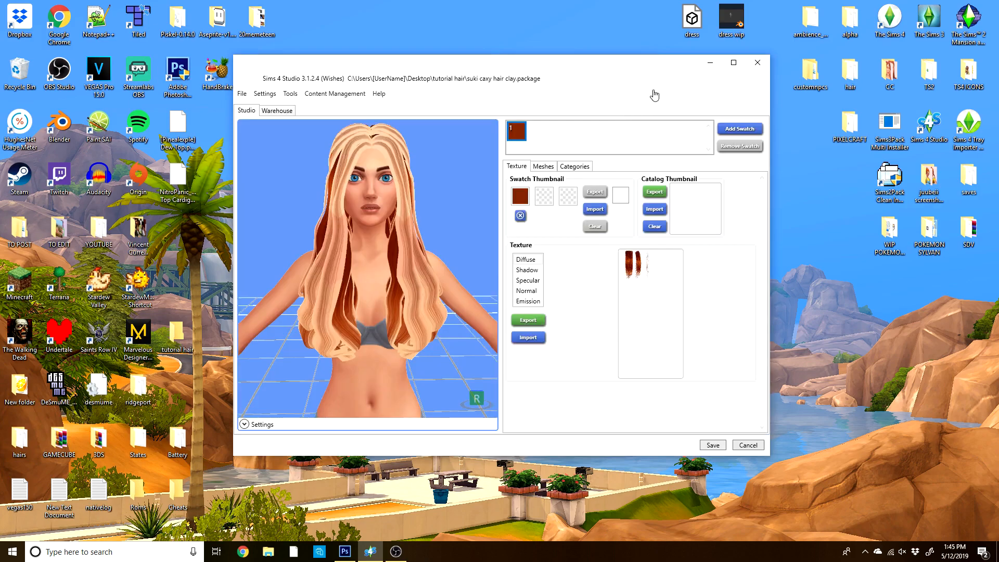
Switch to Photoshop and open the main texture DDS file from the tutorial hair folder.
left_click(705, 63)
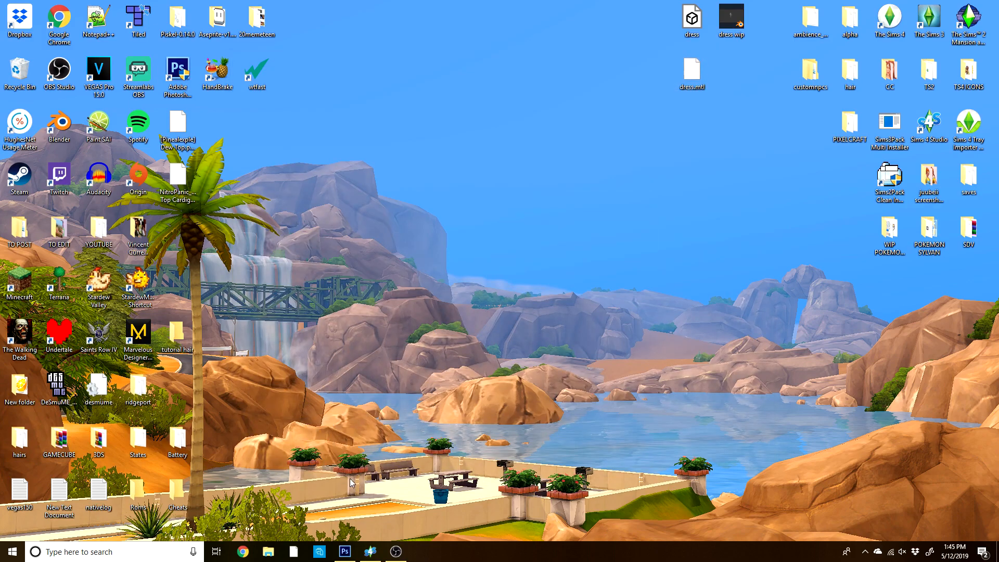
left_click(345, 551)
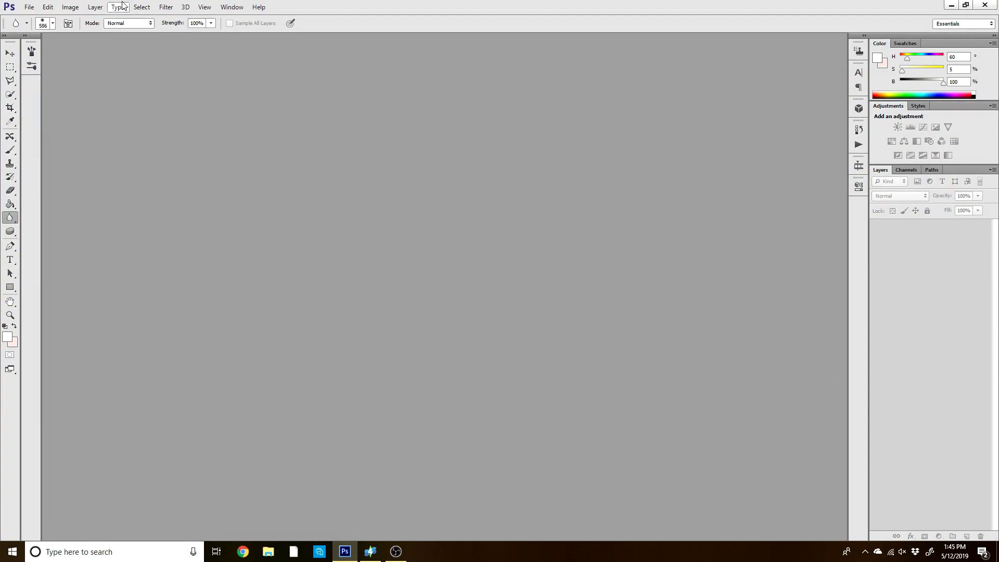
left_click(31, 6)
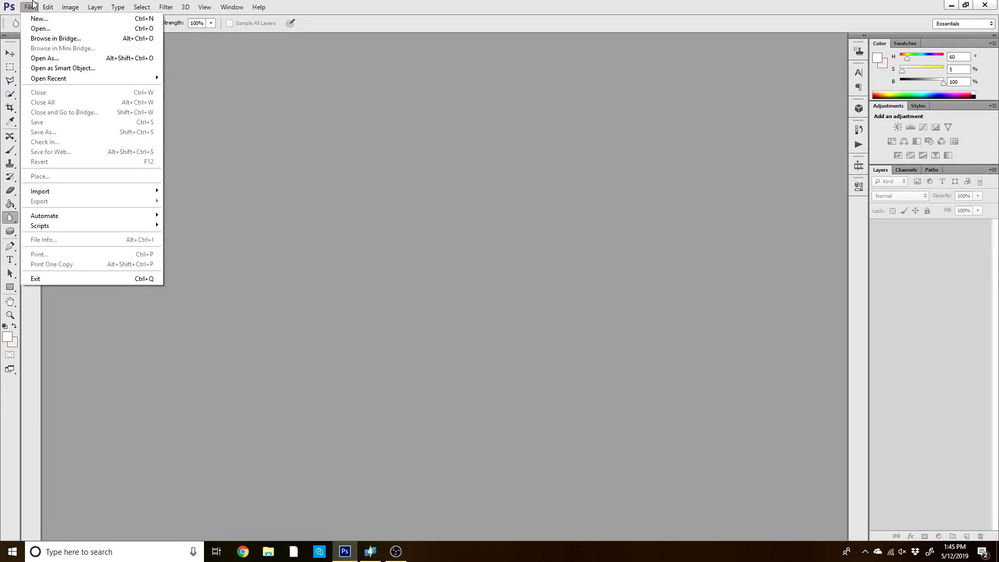
left_click(40, 28)
scroll(482, 233, "down", 5)
scroll(482, 232, "down", 10)
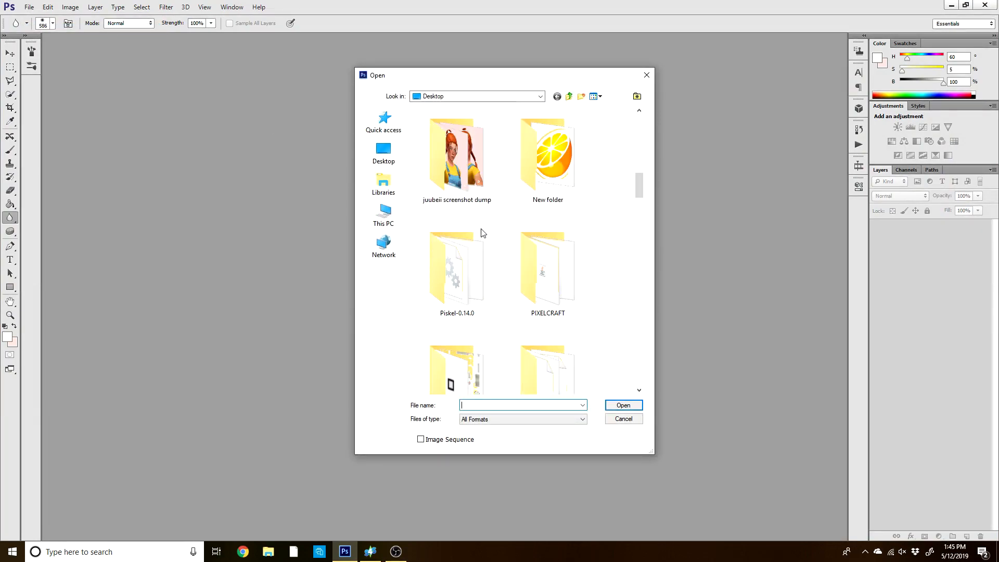
scroll(482, 232, "down", 3)
scroll(478, 229, "up", 3)
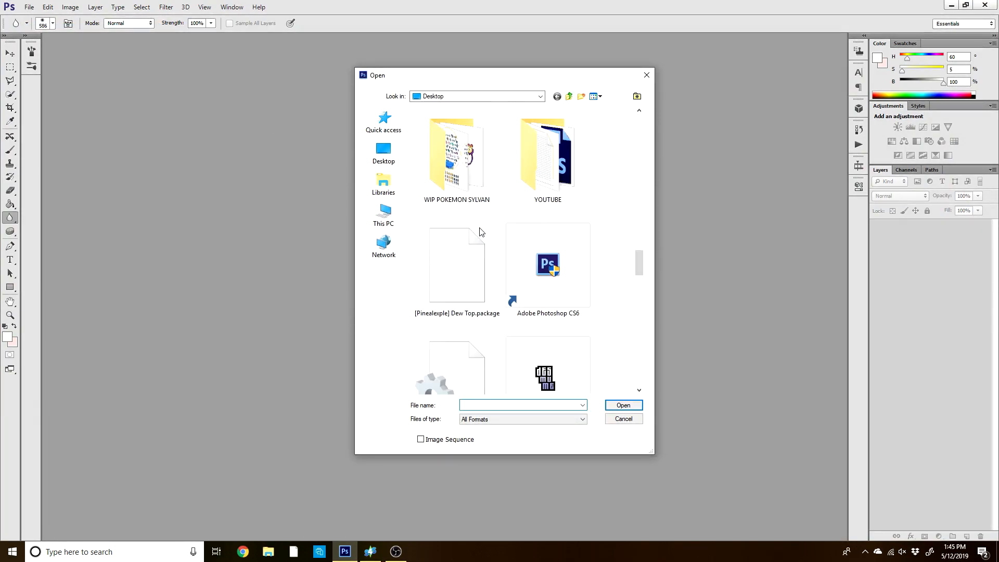
left_click(473, 239)
double_click(472, 239)
left_click(438, 138)
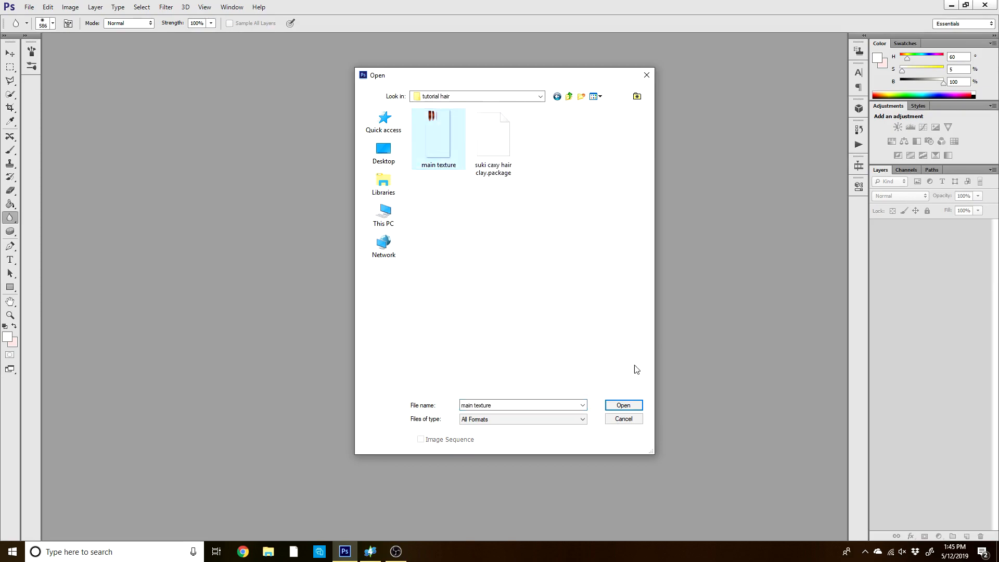
left_click(638, 405)
left_click(536, 250)
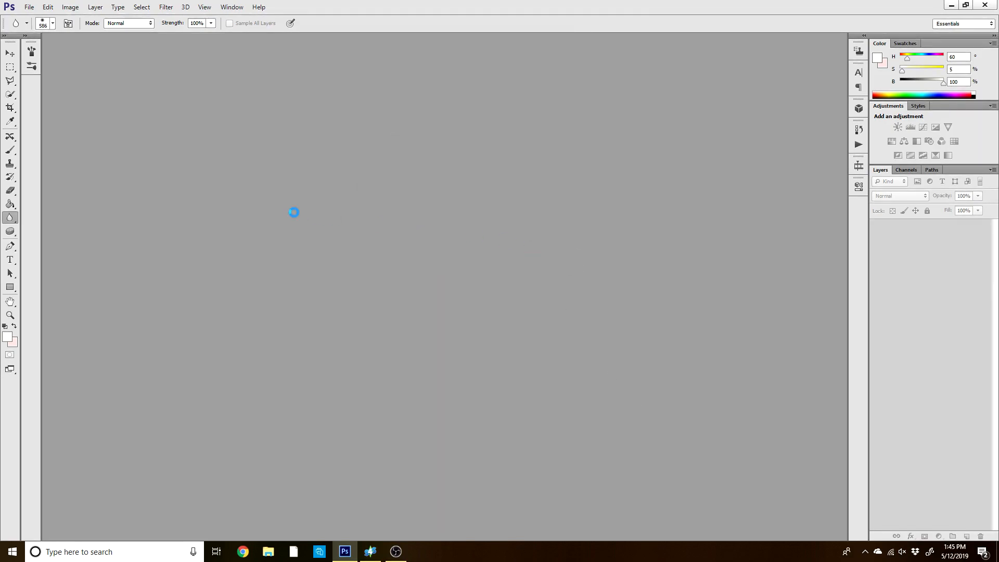
Display only the Alpha 1 channel of the texture and examine the transparency mask of the hair strands.
scroll(385, 165, "up", 3)
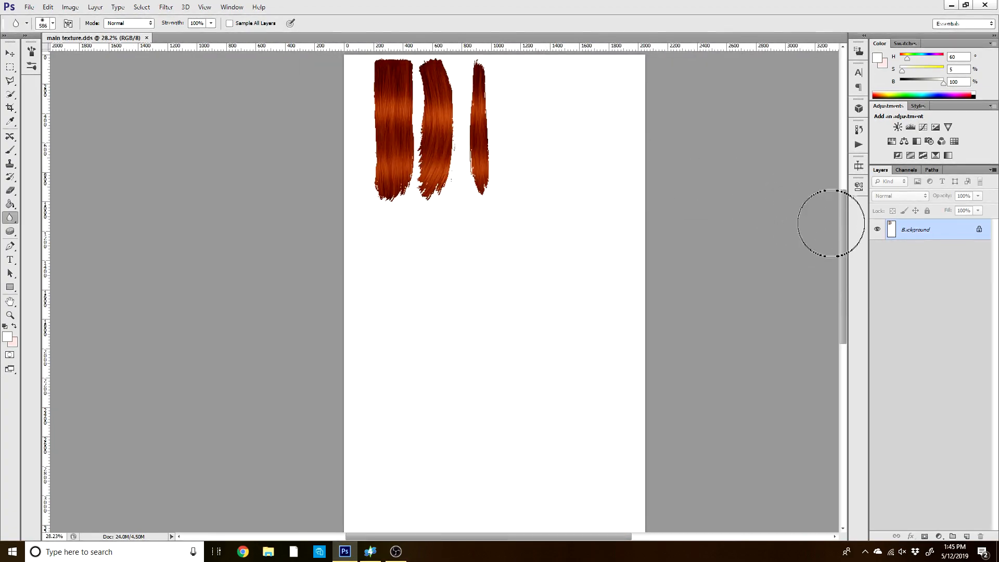
left_click_drag(842, 213, 842, 170)
scroll(504, 257, "up", 2)
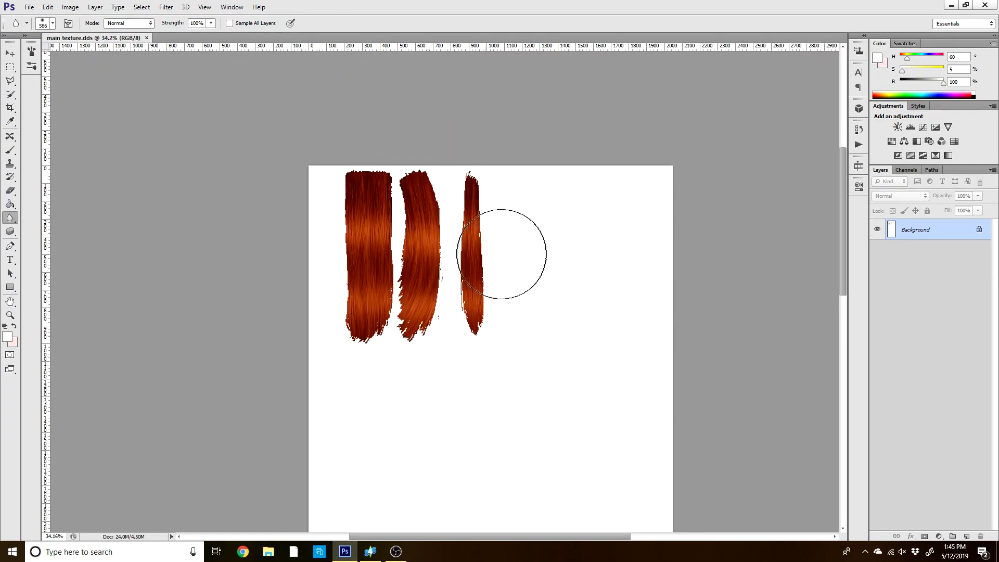
left_click(9, 55)
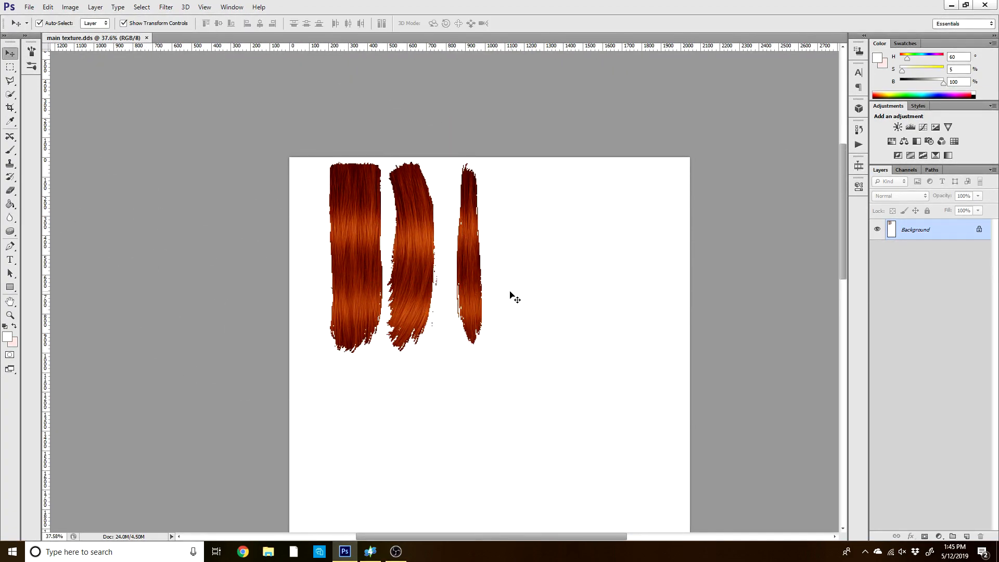
left_click(905, 171)
left_click(876, 263)
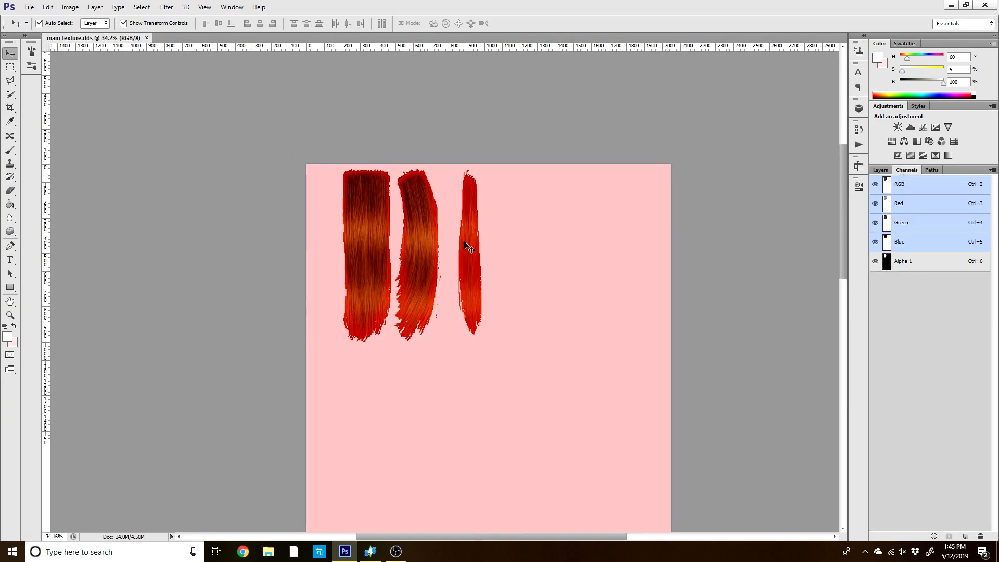
left_click(876, 184)
left_click(877, 186)
left_click(877, 186)
scroll(343, 252, "up", 3)
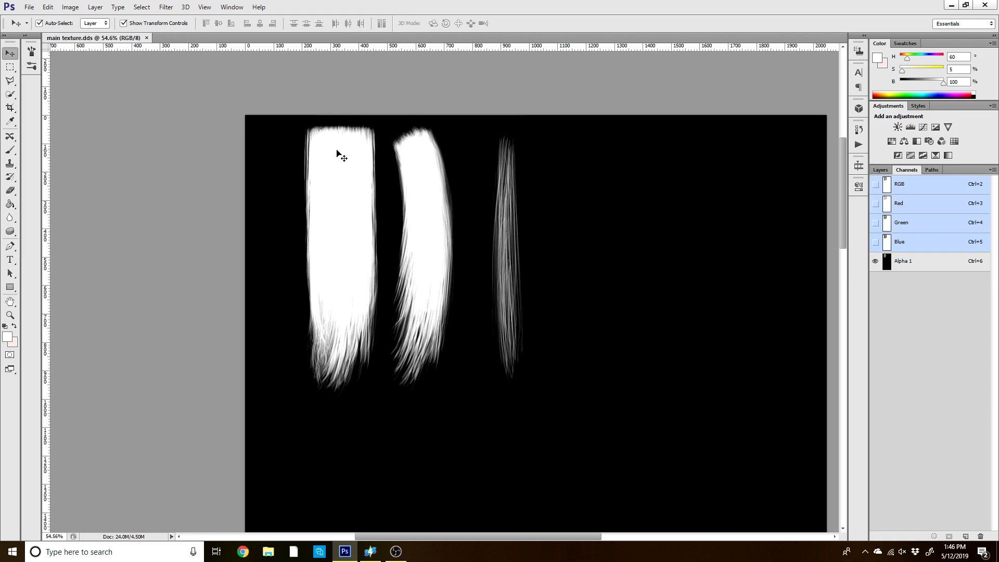
scroll(521, 319, "up", 3)
scroll(505, 322, "down", 3)
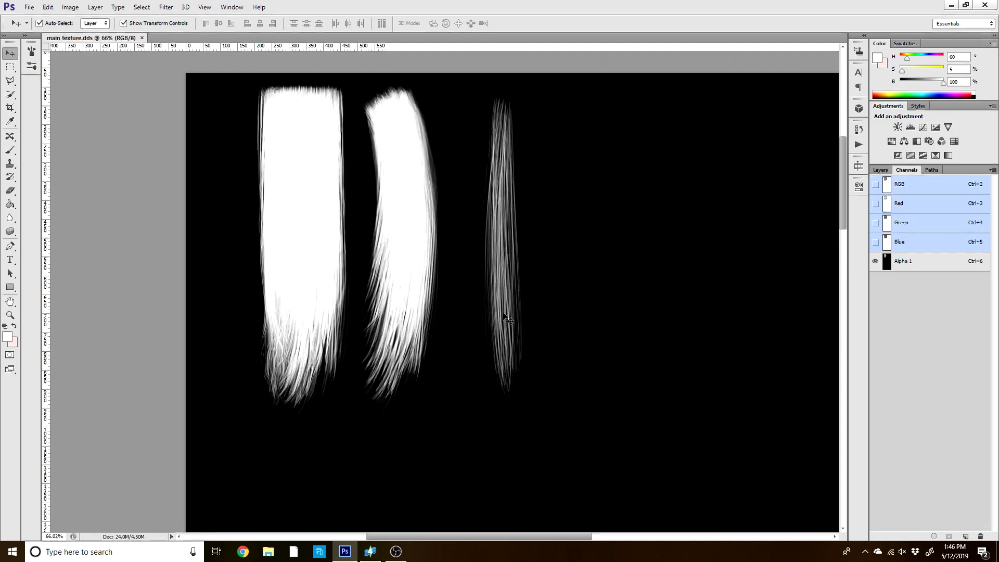
Show the RGB channels again, hide the Alpha 1 channel and return to the texture's layers.
left_click(874, 183)
left_click(879, 170)
scroll(316, 319, "down", 1)
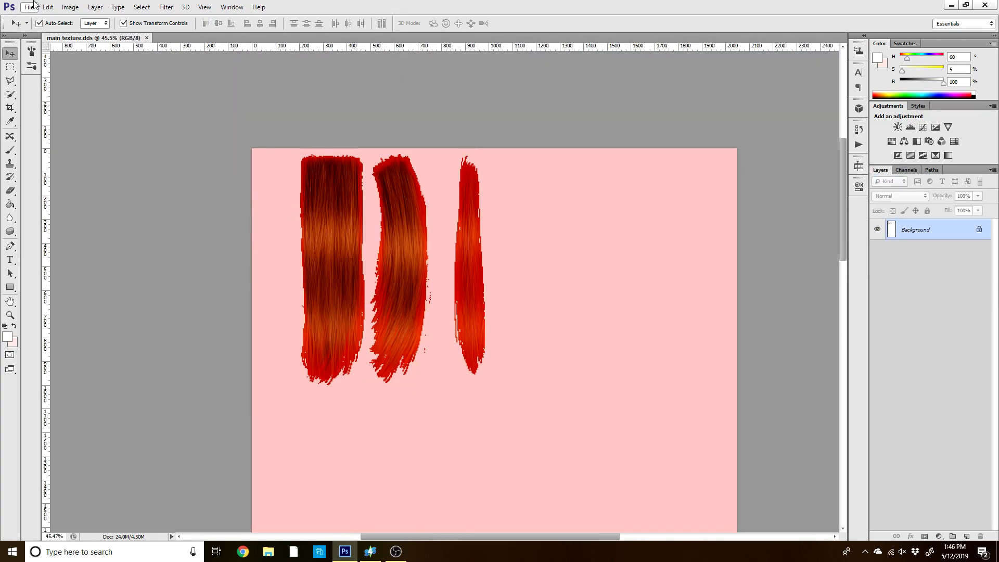
scroll(309, 320, "up", 1)
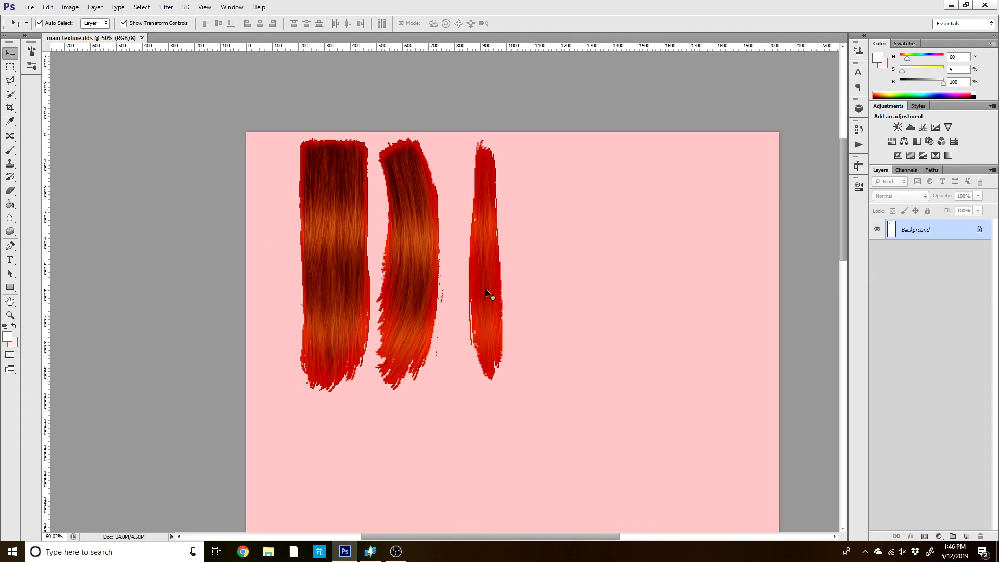
scroll(416, 295, "up", 1)
left_click(906, 169)
left_click(875, 261)
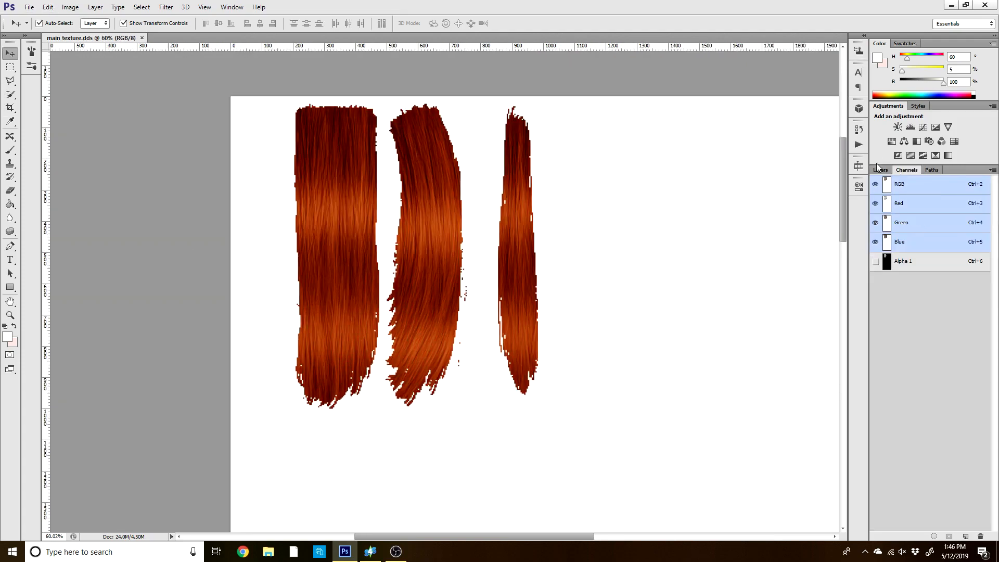
left_click(880, 170)
scroll(476, 318, "down", 1)
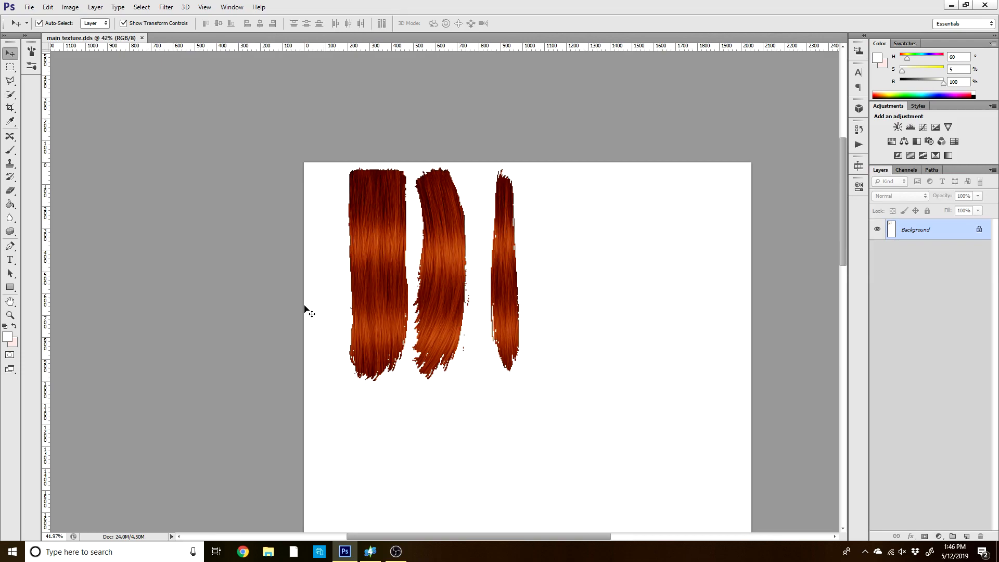
scroll(411, 249, "up", 2)
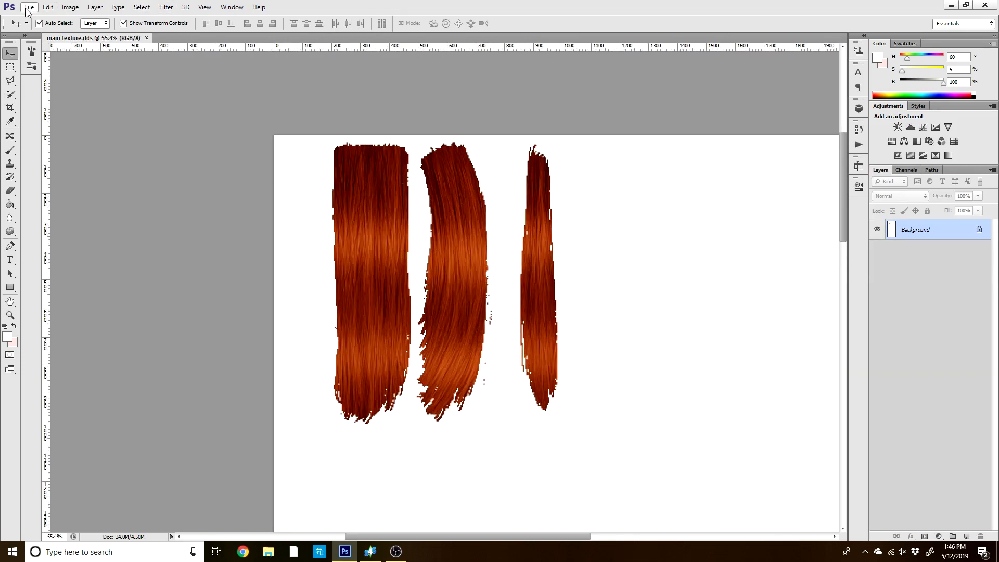
Start opening another file and browse from the tutorial hair folder to the CC folder.
left_click(28, 8)
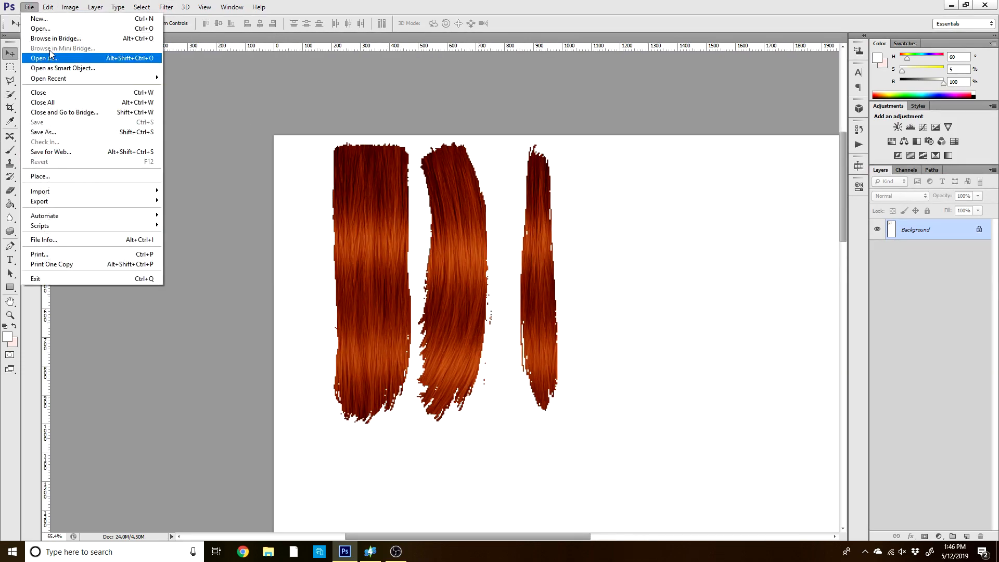
left_click(44, 30)
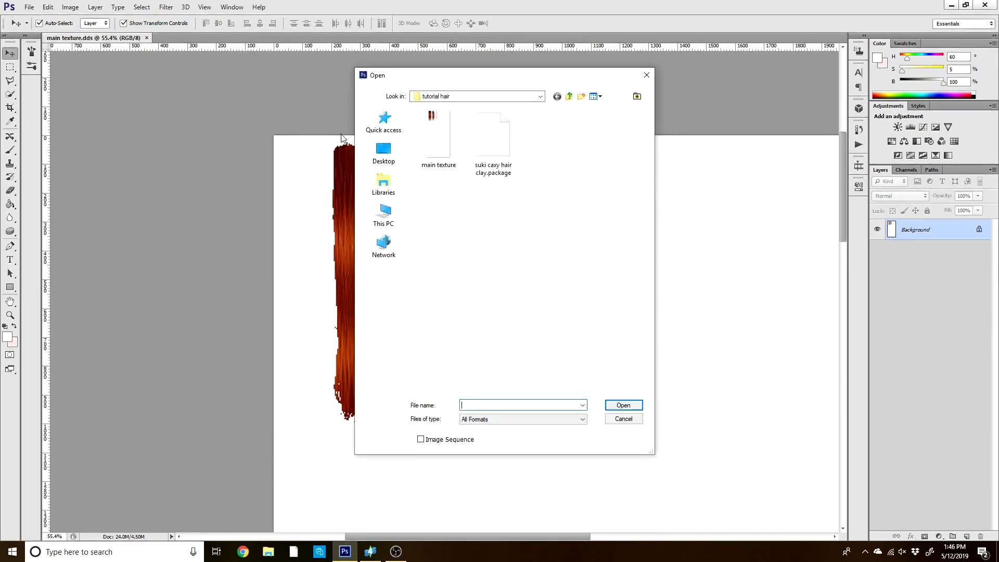
left_click(569, 96)
scroll(519, 224, "up", 5)
scroll(496, 263, "up", 5)
double_click(450, 197)
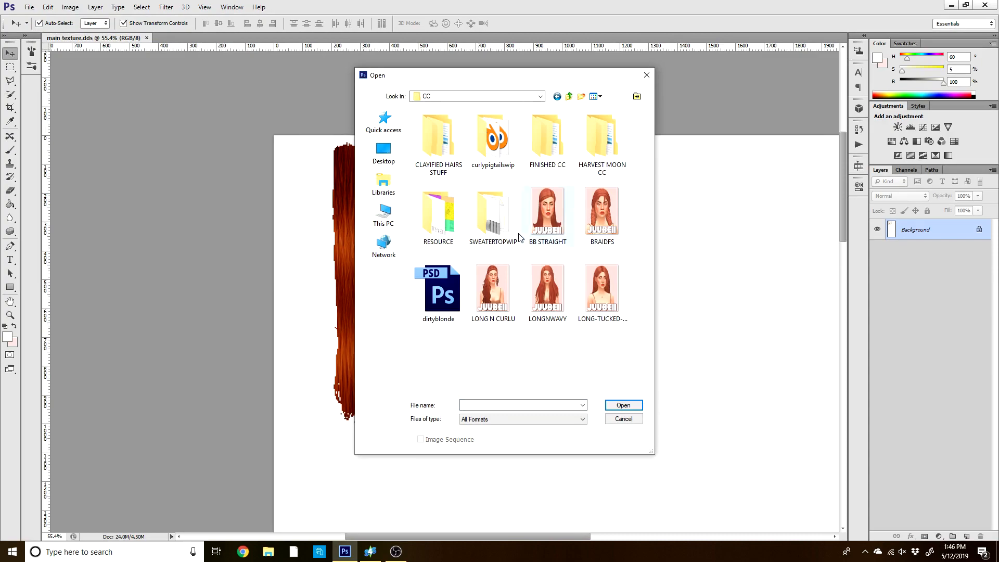
double_click(446, 215)
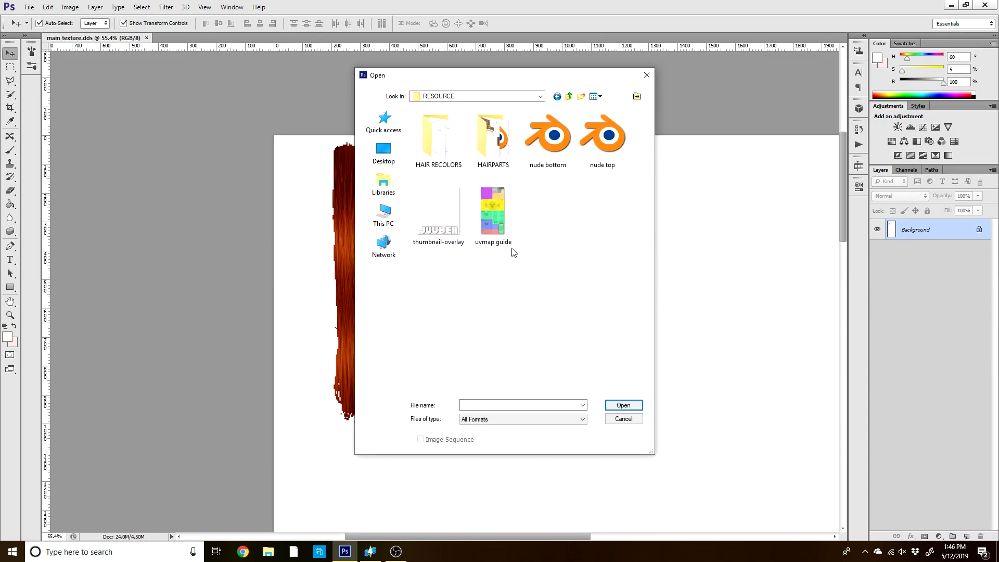
double_click(443, 153)
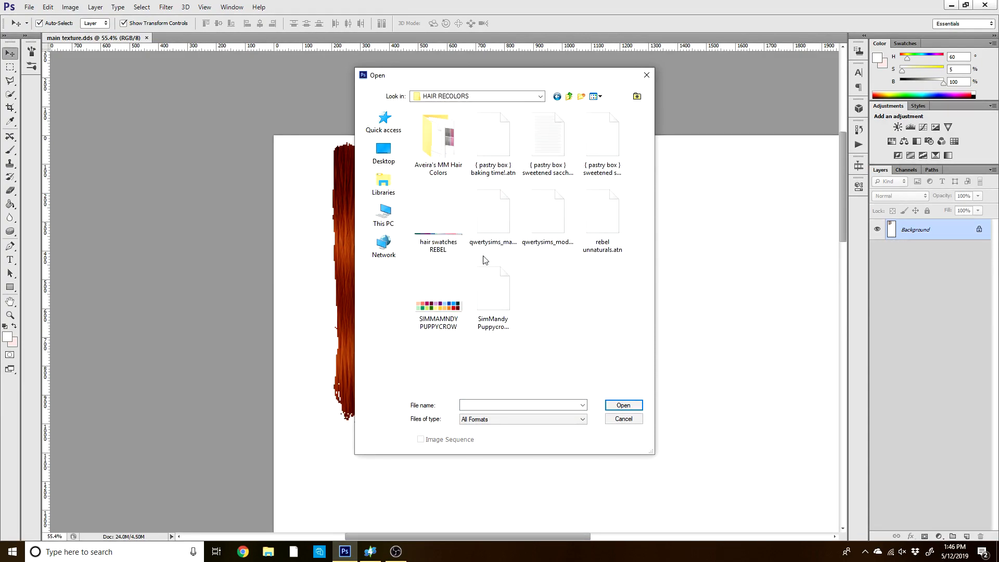
left_click(569, 96)
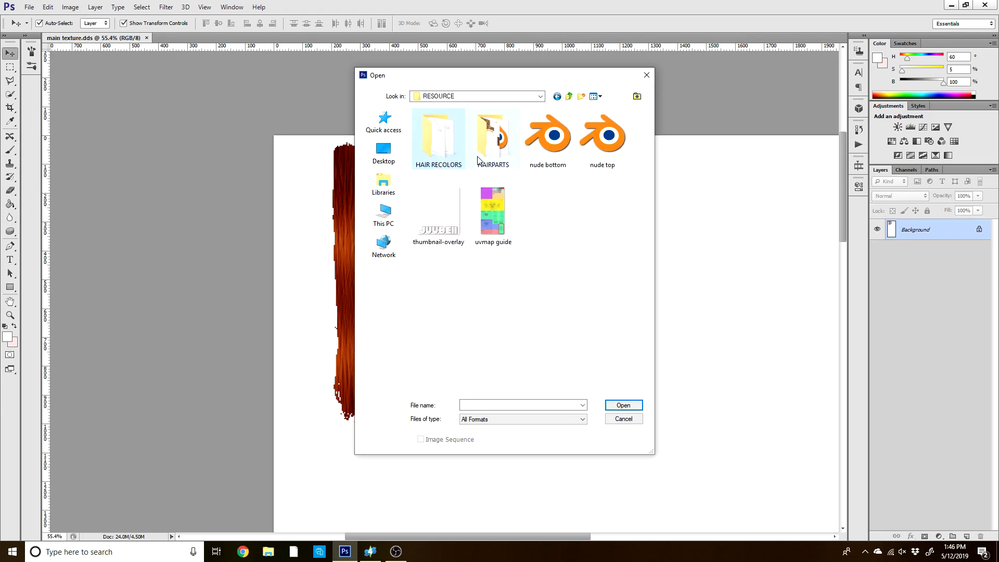
double_click(476, 158)
left_click(570, 97)
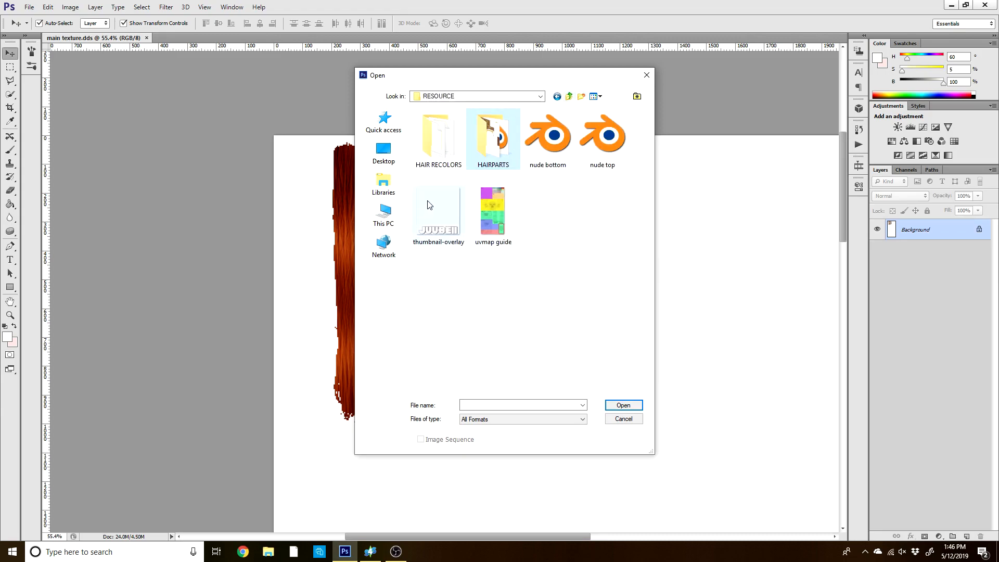
left_click(569, 98)
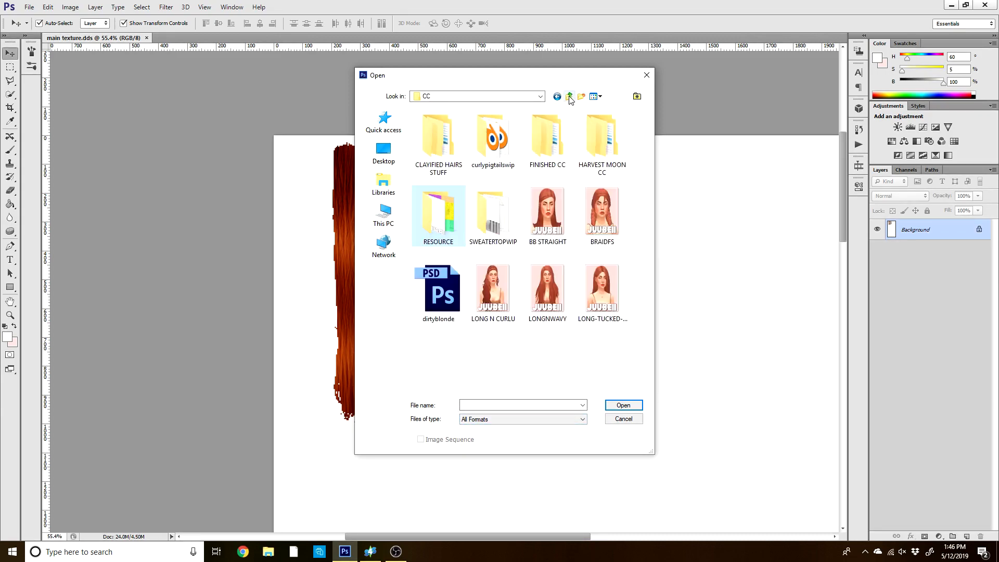
Open dirtyblonde.psd from the CC folder.
left_click(437, 306)
left_click(623, 405)
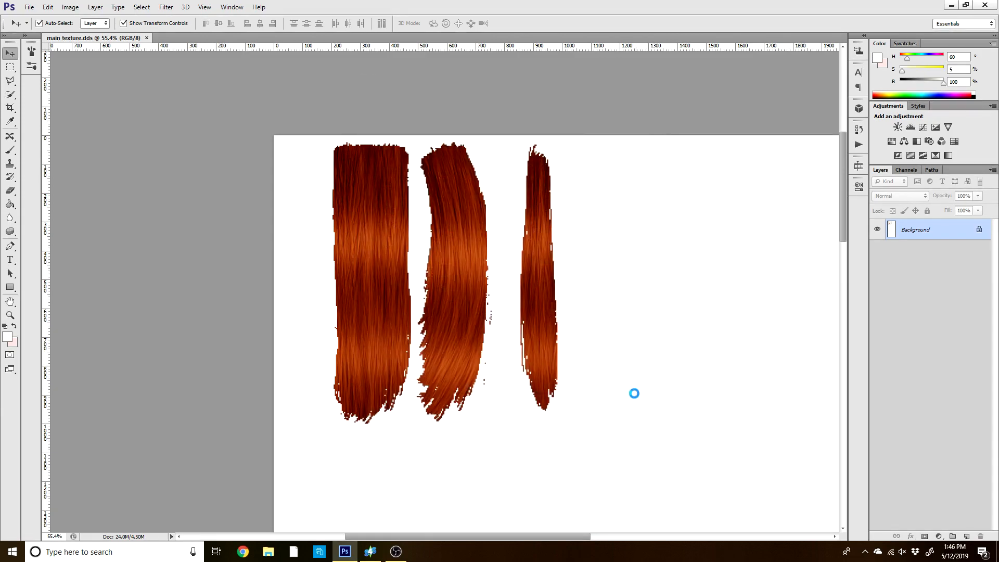
scroll(517, 253, "up", 1)
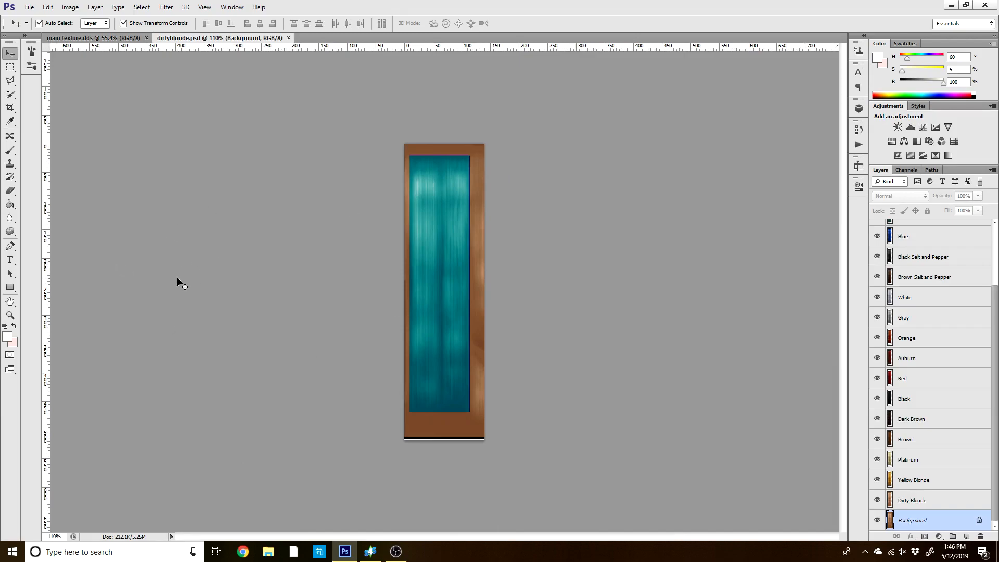
Hide the Turquoise, Pastel Purple, Pink, Green, Blue, Black and Brown Salt and Pepper, White, Gray and Orange layers.
scroll(934, 359, "up", 3)
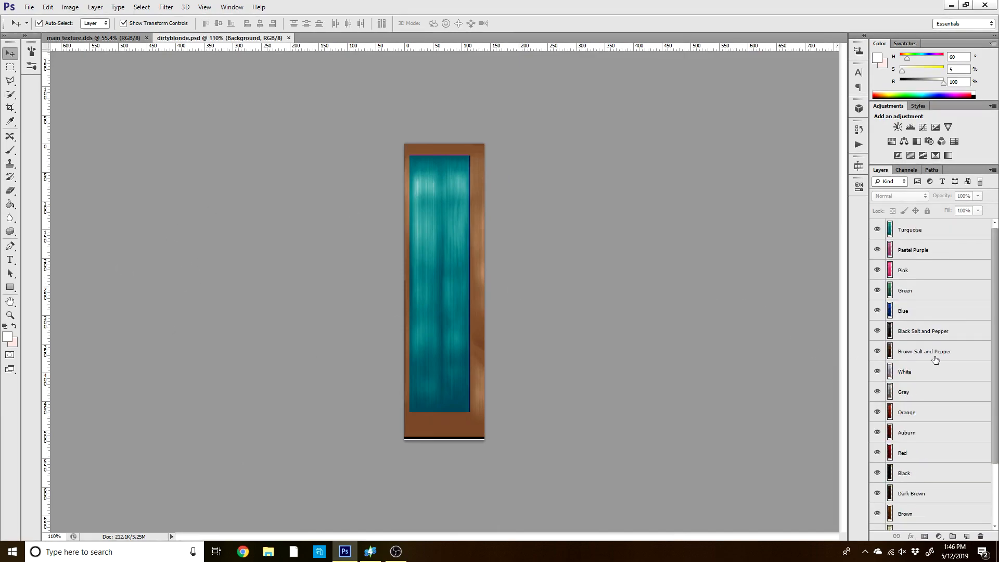
left_click(878, 230)
left_click(877, 250)
left_click(877, 270)
left_click(877, 290)
left_click(877, 310)
left_click(877, 331)
left_click(877, 351)
left_click(877, 372)
left_click(877, 392)
left_click(877, 412)
Hide the remaining color layers from Auburn to Yellow Blonde, keeping only Dirty Blonde and Background visible.
scroll(878, 414, "down", 3)
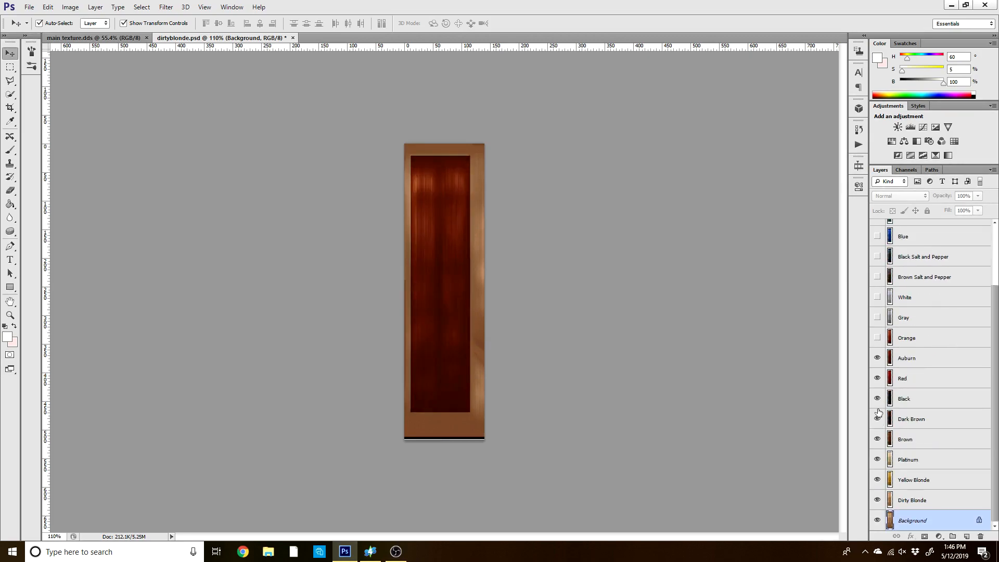
left_click(877, 378)
left_click(877, 459)
left_click(877, 480)
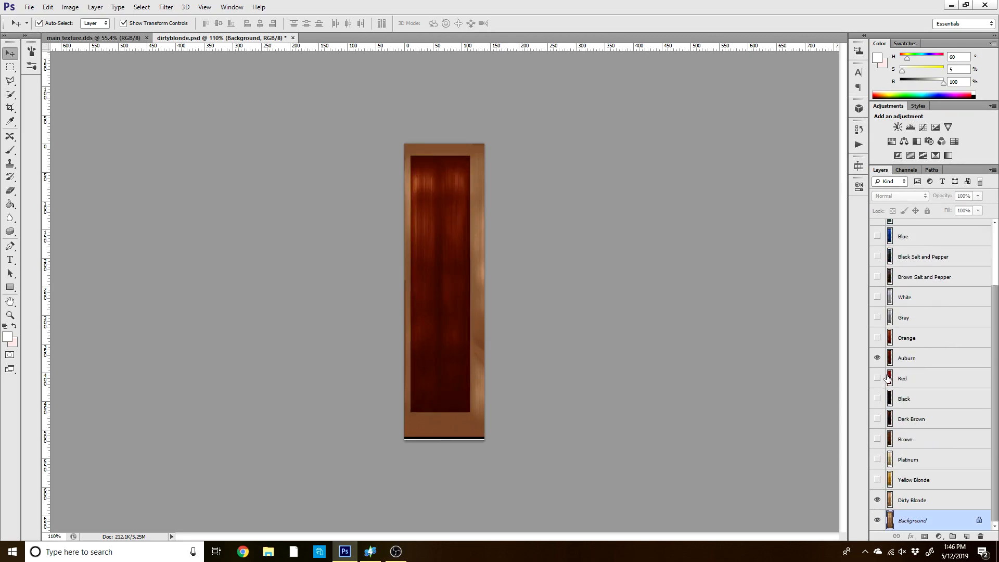
left_click(877, 358)
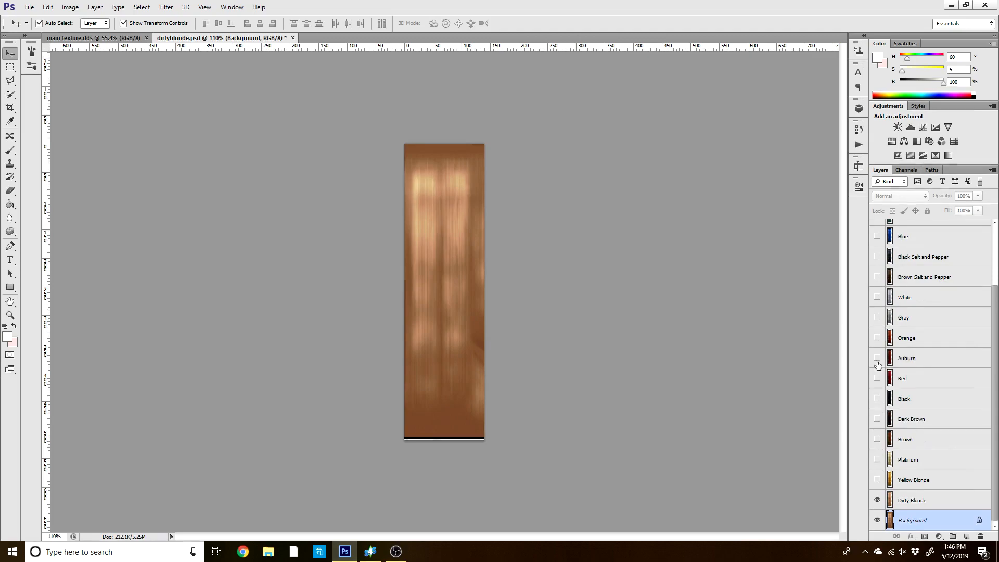
Select the dirty blonde strand area inside the brown border with a rectangular marquee and copy it.
left_click(10, 67)
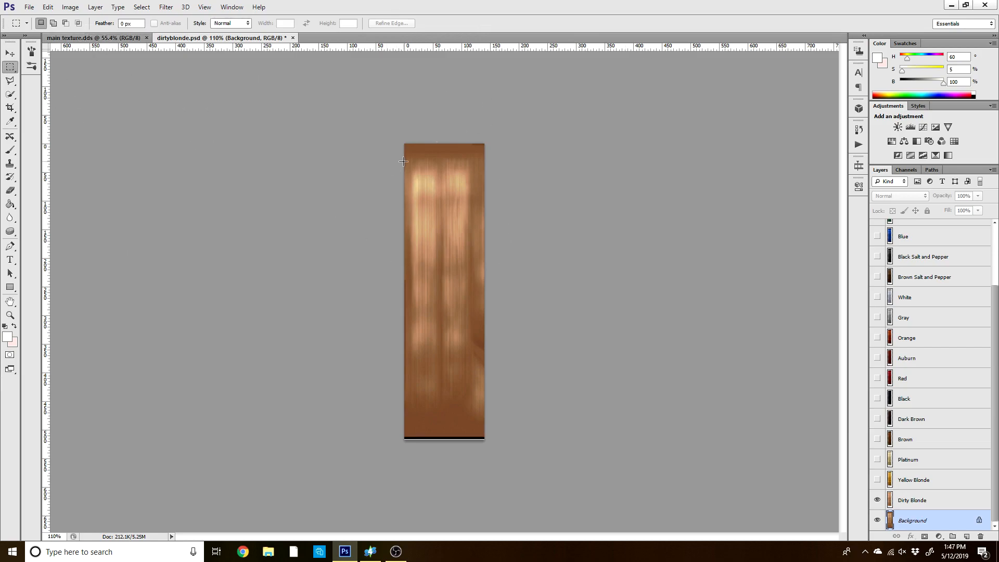
key("ctrl+plus")
left_click_drag(401, 126, 484, 436)
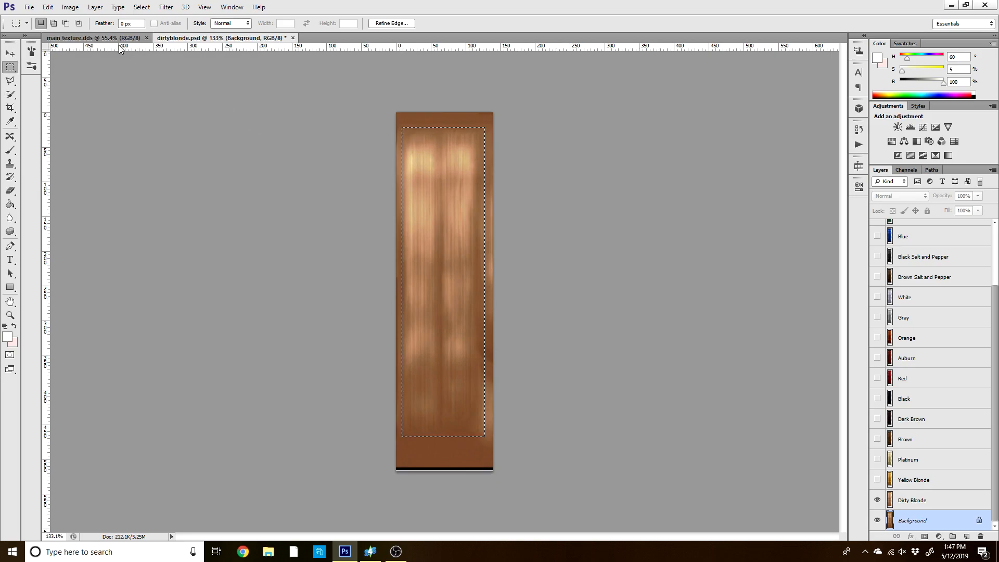
Go back to main texture.dds, show the Alpha 1 channel over the RGB image and return to the layers.
left_click(94, 38)
scroll(410, 229, "down", 1)
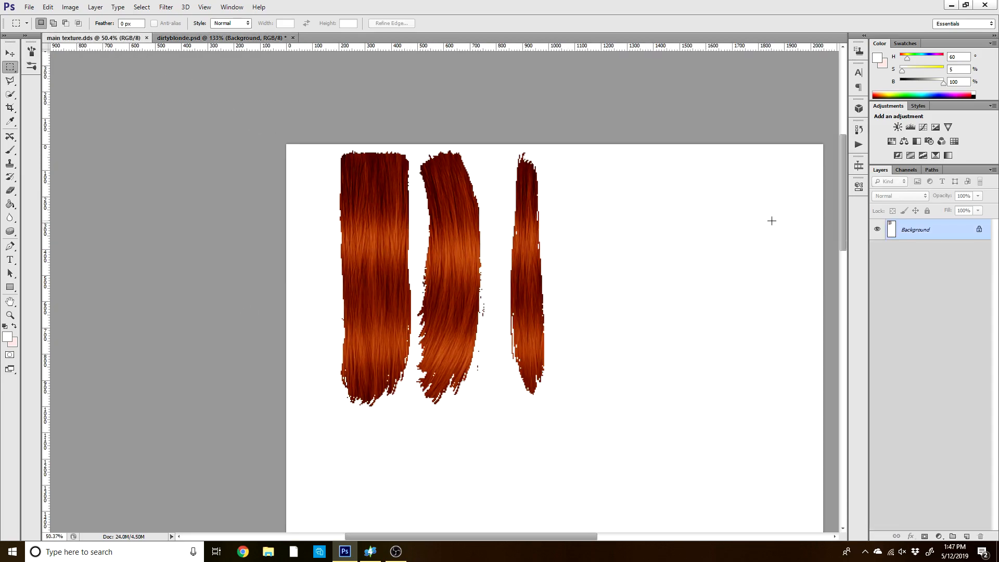
left_click(906, 170)
left_click(877, 262)
left_click(879, 170)
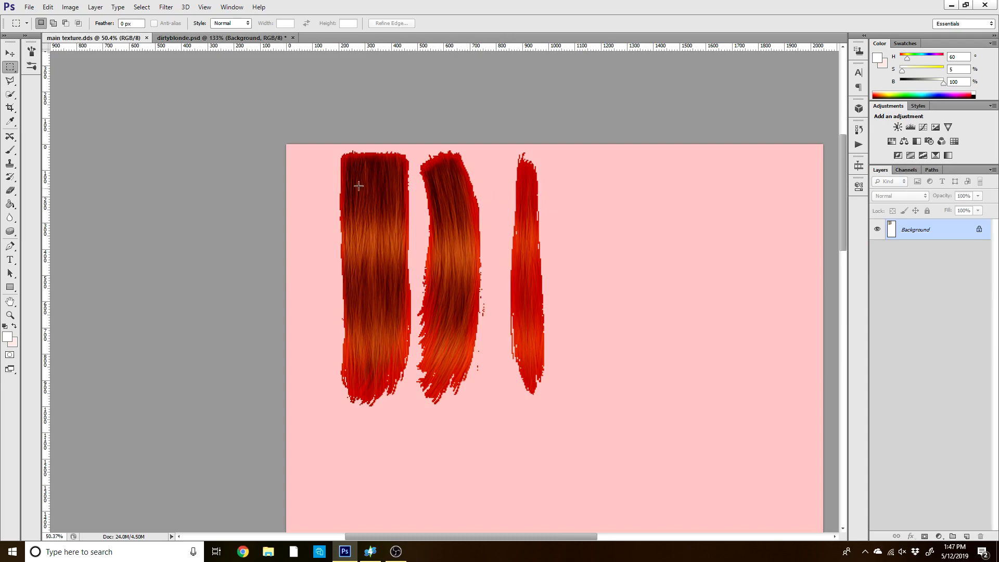
Paste the blonde texture over the widest hair strand and scale it to about 231% width and 215% height.
key("ctrl+v")
key("v")
left_click_drag(443, 255, 362, 176)
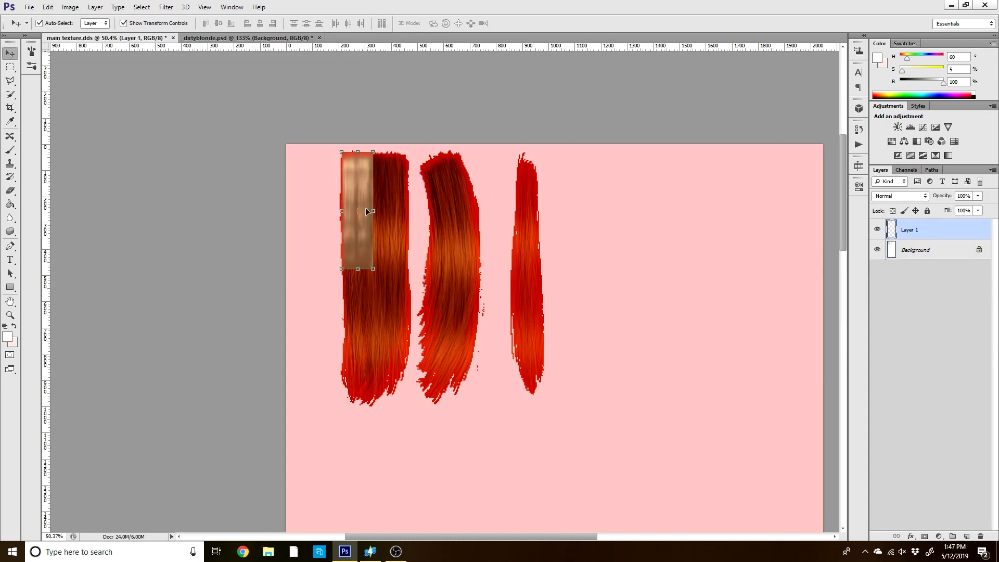
left_click_drag(373, 269, 410, 401)
left_click_drag(378, 361, 375, 361)
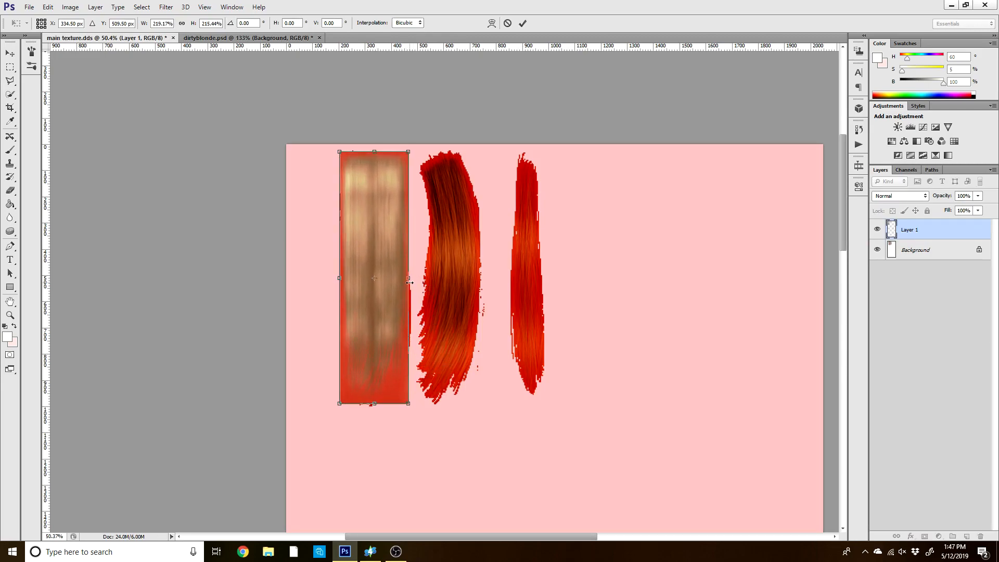
left_click_drag(410, 278, 414, 277)
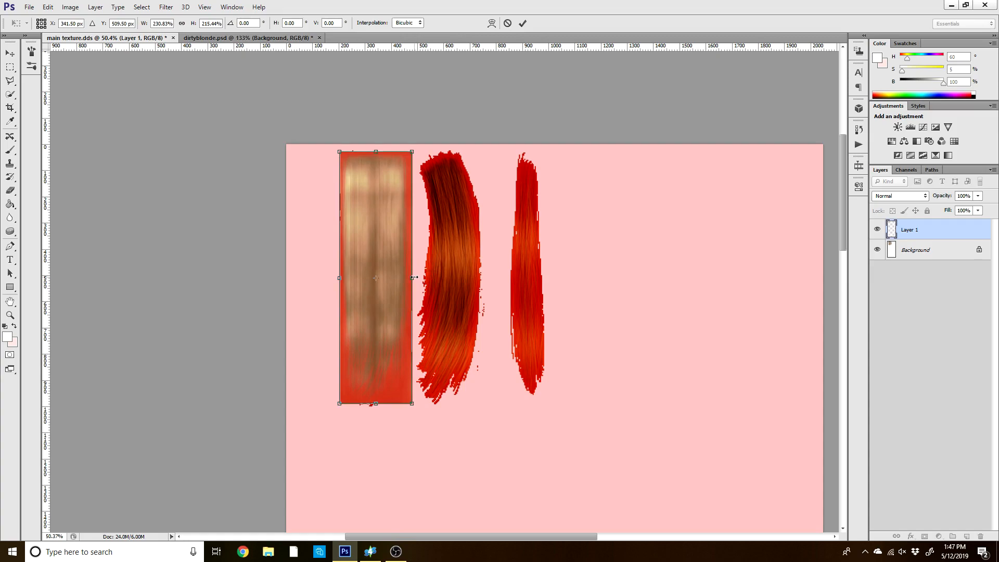
Nudge the scaled blonde piece to X 333.5 px, Y 513.5 px over the widest strand and apply the transform.
key("Left")
key("Left")
key("Left")
key("Left")
key("Left")
key("Left")
key("Left")
key("Left")
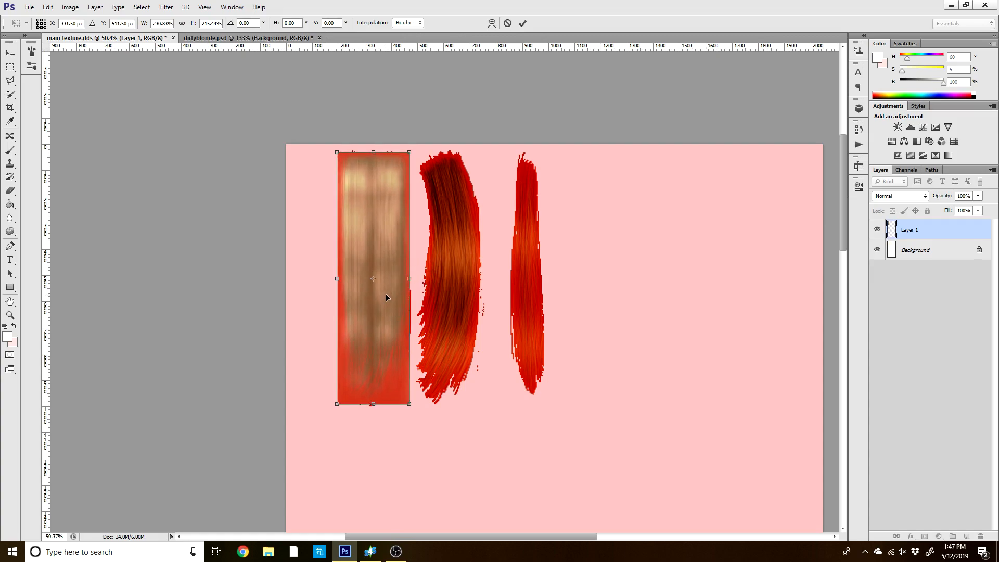
key("Down")
key("Down")
key("Down")
key("Down")
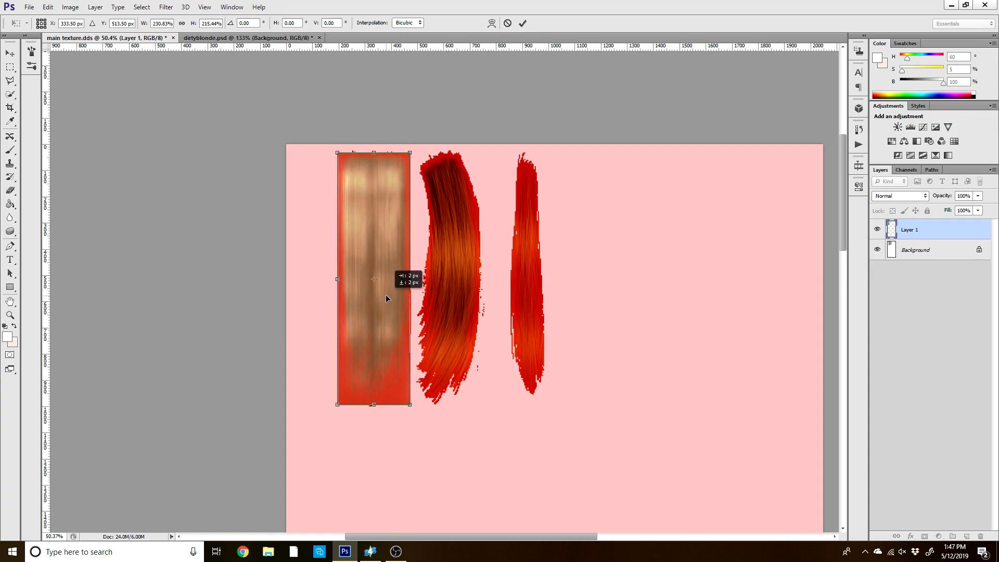
left_click(522, 23)
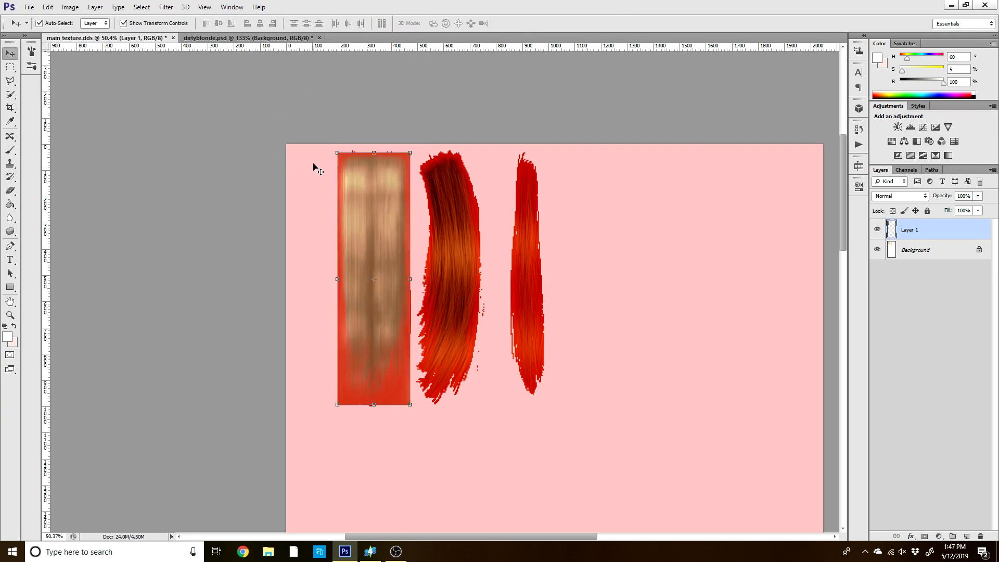
Paste a second blonde piece over the middle strand, scaled to about 194% width and 215% height.
key("ctrl+v")
left_click_drag(446, 252, 436, 172)
left_click_drag(450, 211, 480, 212)
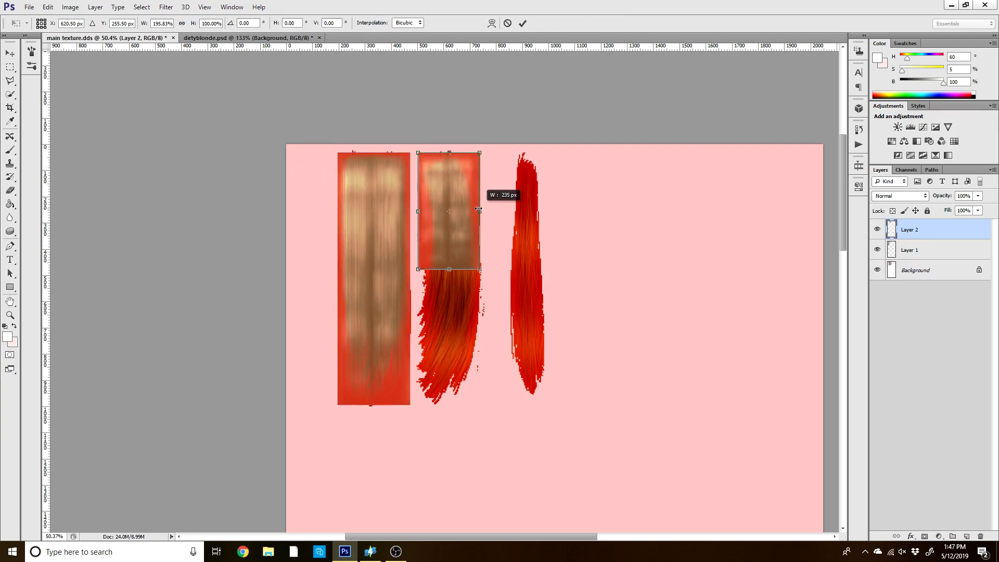
left_click_drag(449, 270, 450, 404)
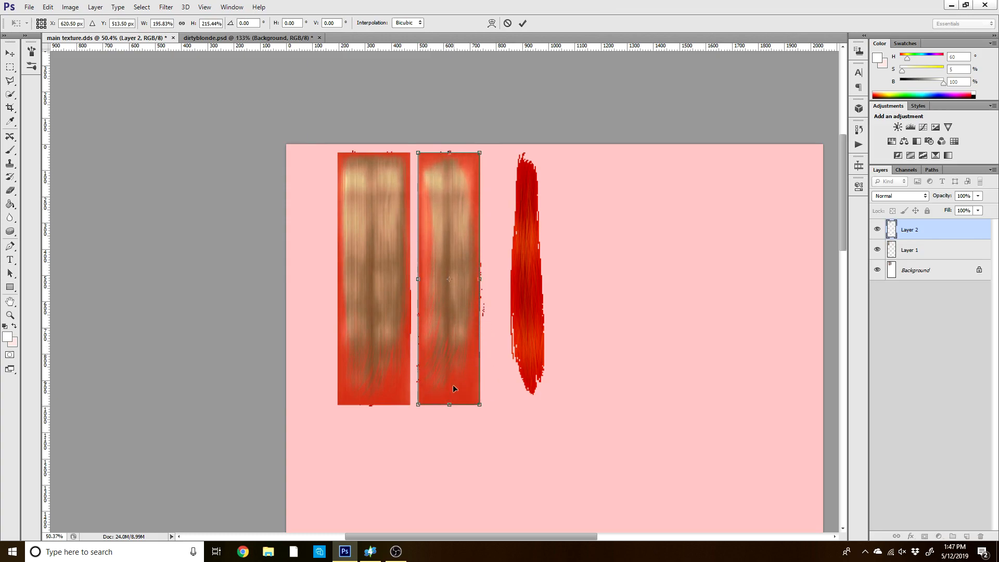
left_click_drag(417, 278, 460, 278)
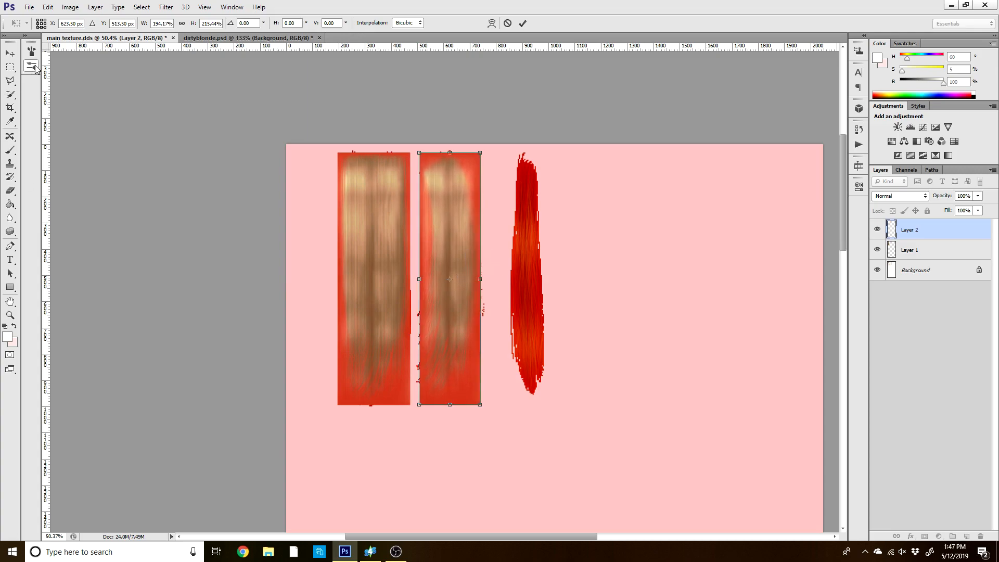
left_click(523, 24)
Paste a third blonde piece over the narrow strand, scaled to about 113% width and 211% height.
key("ctrl+v")
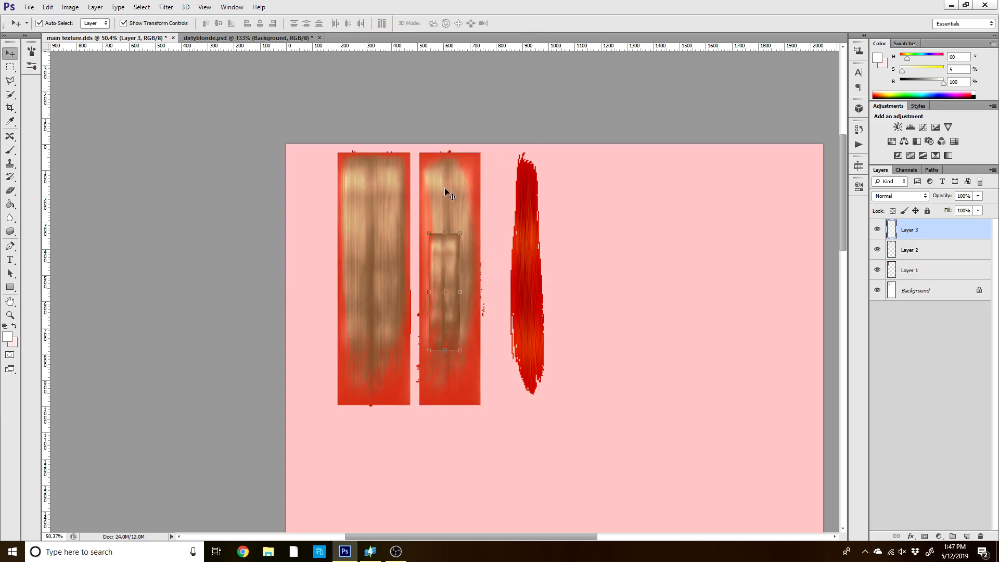
left_click_drag(462, 242, 542, 161)
left_click_drag(526, 269, 526, 394)
left_click_drag(538, 270, 533, 298)
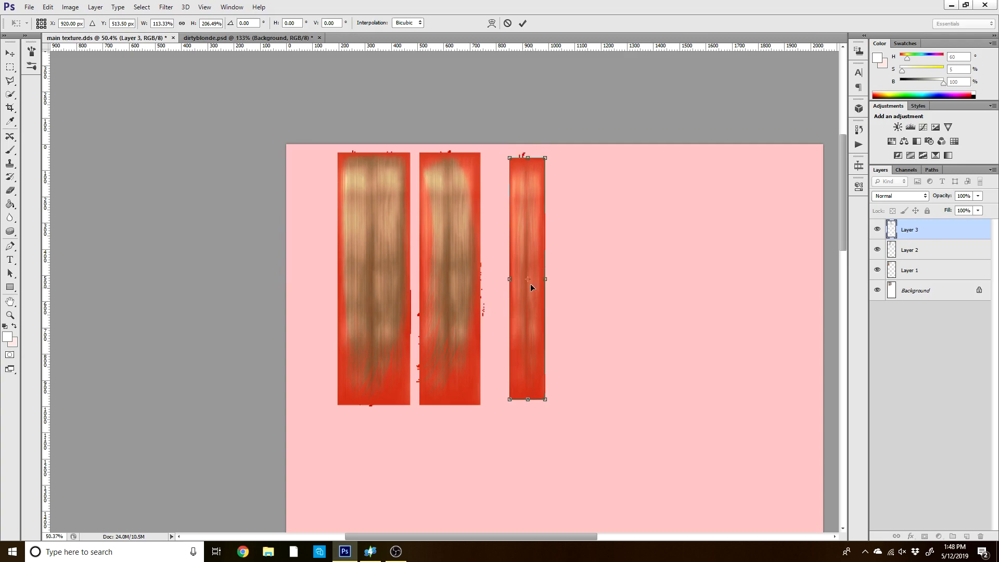
left_click_drag(526, 156, 526, 152)
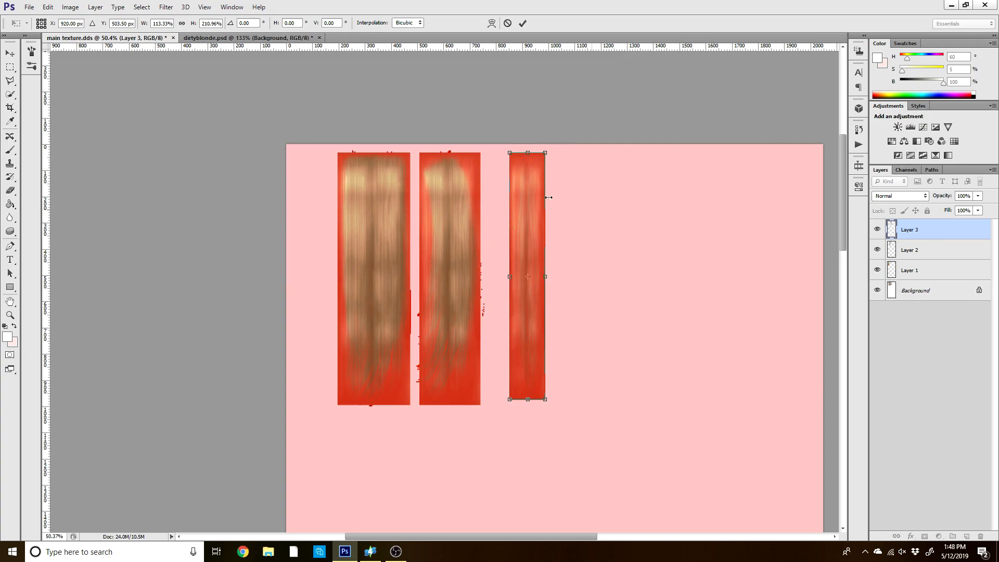
left_click(523, 23)
Hide the Background, merge the three pasted blonde layers into one and show the Background again.
left_click(877, 290)
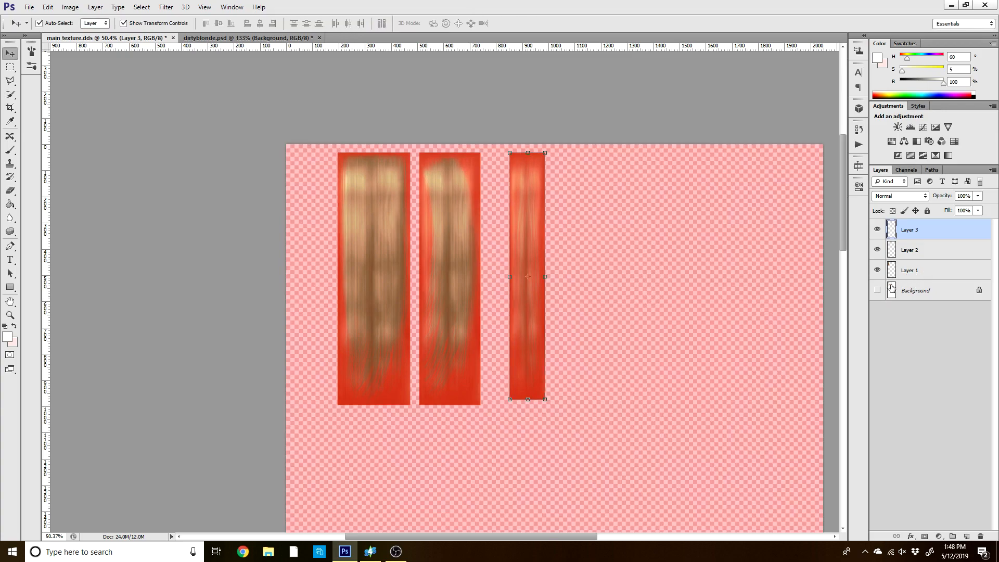
right_click(932, 272)
left_click(842, 389)
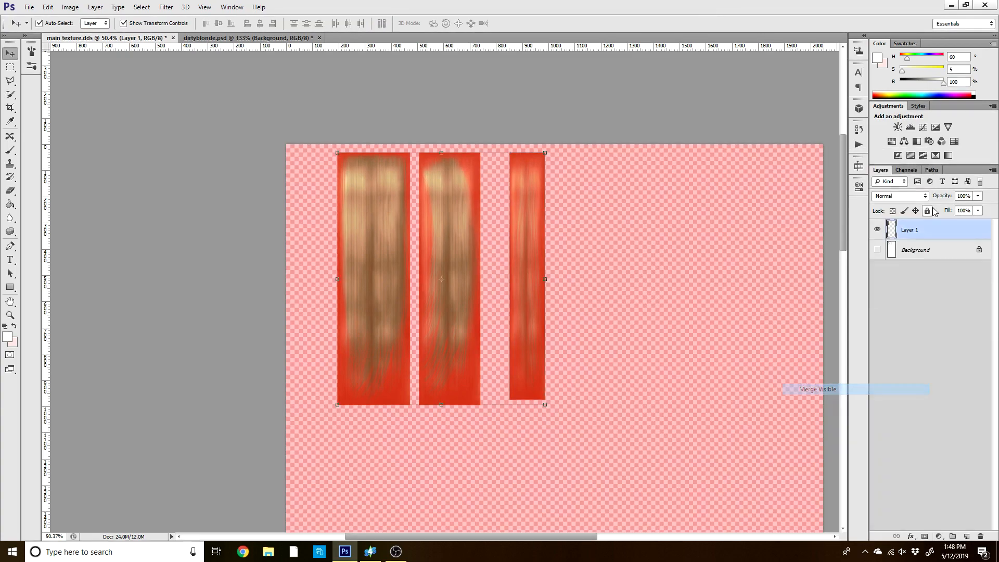
left_click(877, 250)
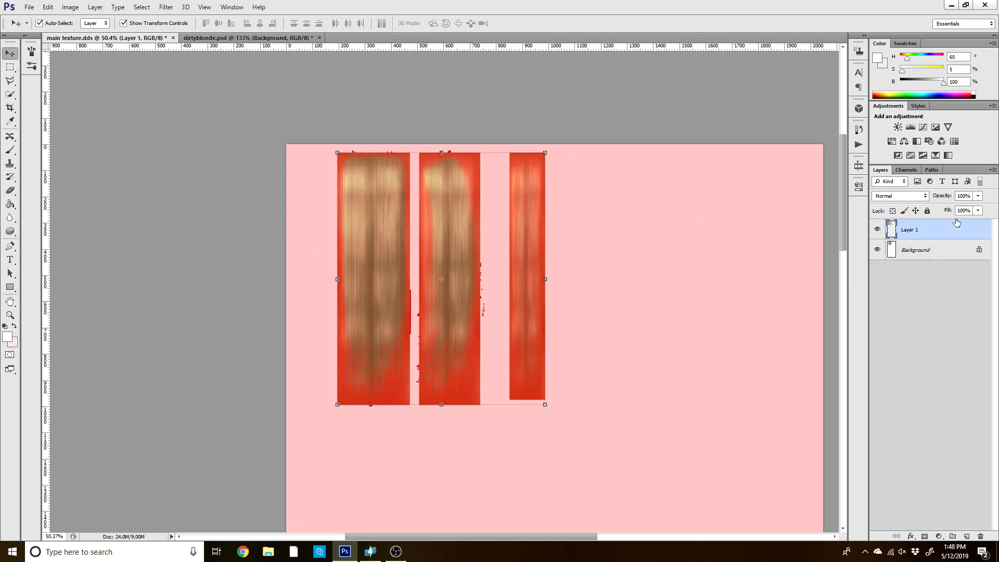
Isolate the Alpha 1 channel by selecting it and hiding the RGB channels.
left_click(906, 170)
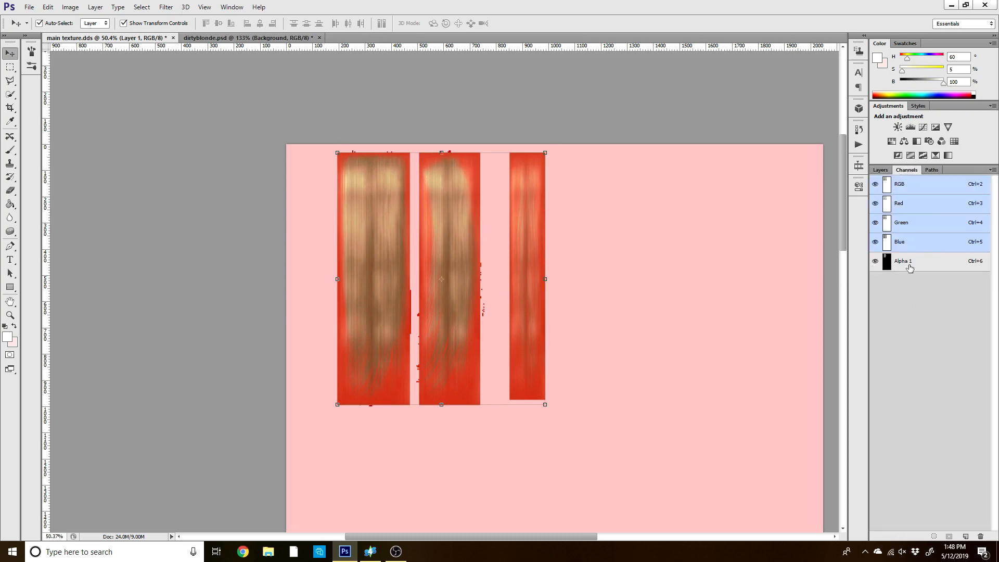
left_click(932, 263)
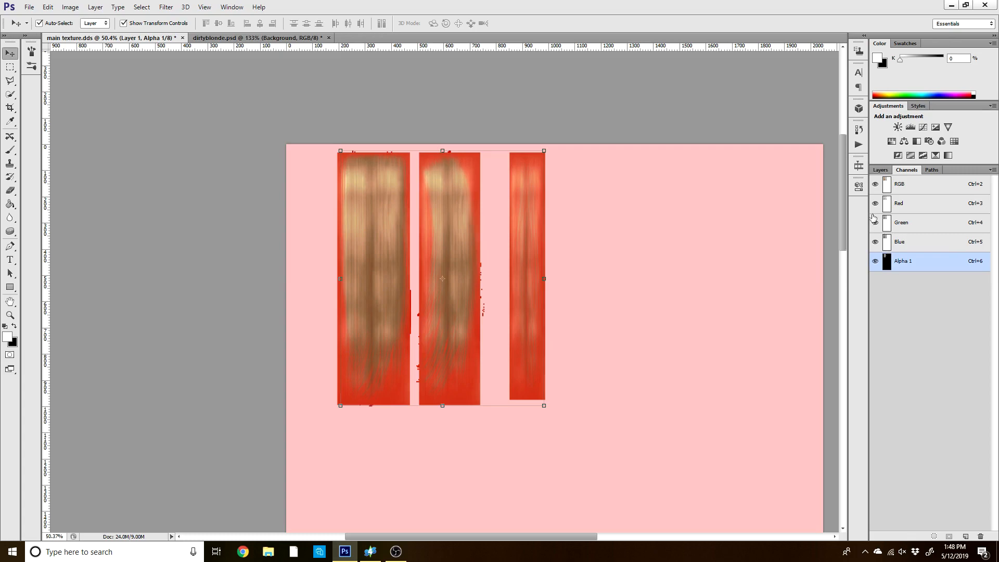
left_click(876, 186)
scroll(467, 262, "up", 4)
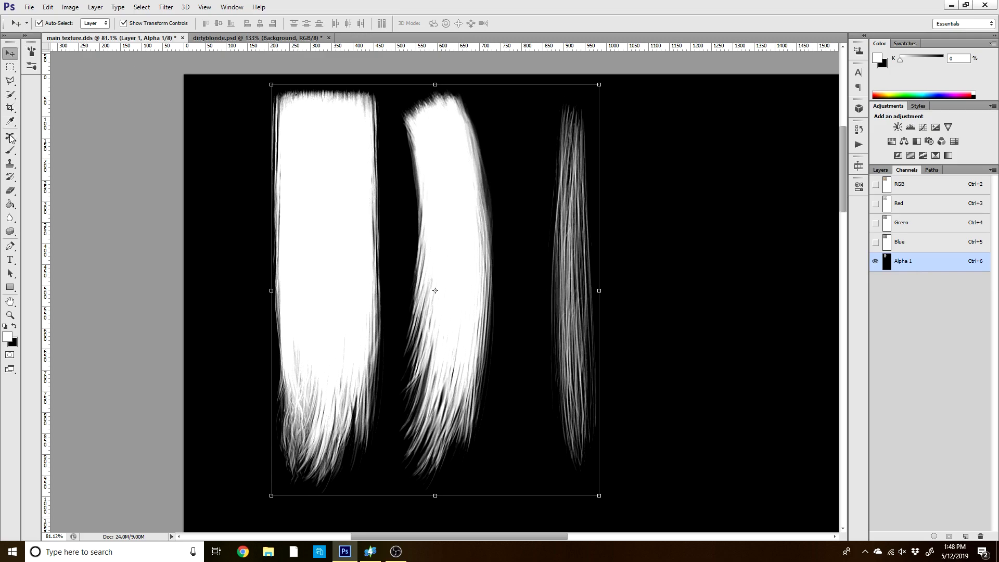
Take the Brush tool, sample white from the widest strand, choose a flat bristle tip and undo a test stroke.
left_click(10, 154)
left_click(332, 150, "alt")
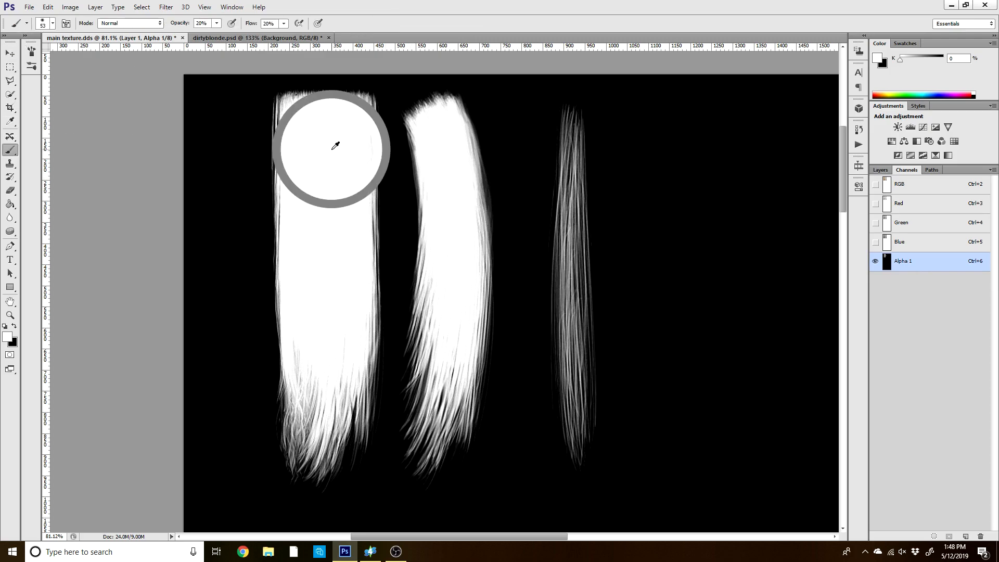
scroll(286, 107, "up", 4)
scroll(281, 107, "down", 1)
scroll(277, 108, "up", 3)
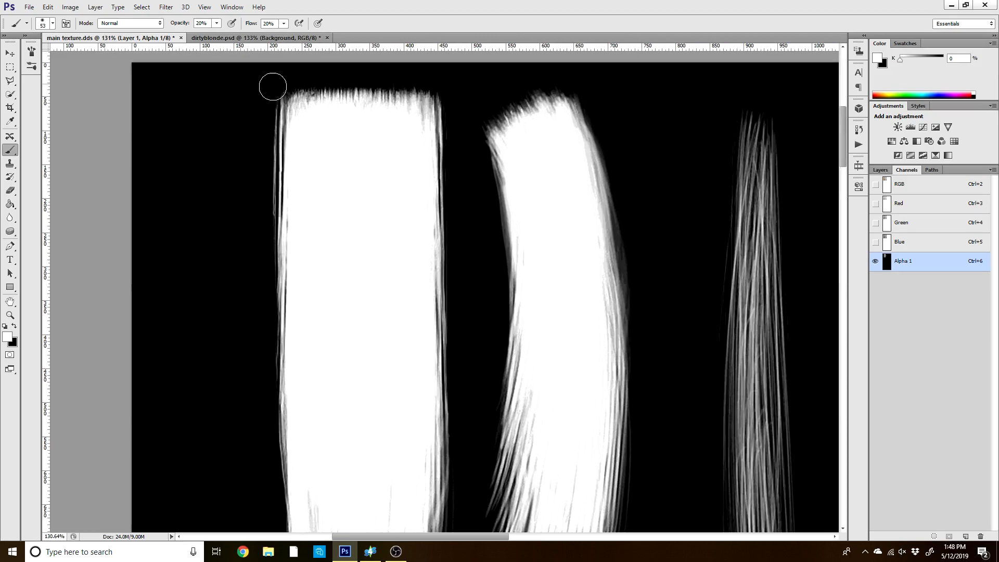
scroll(333, 239, "down", 5)
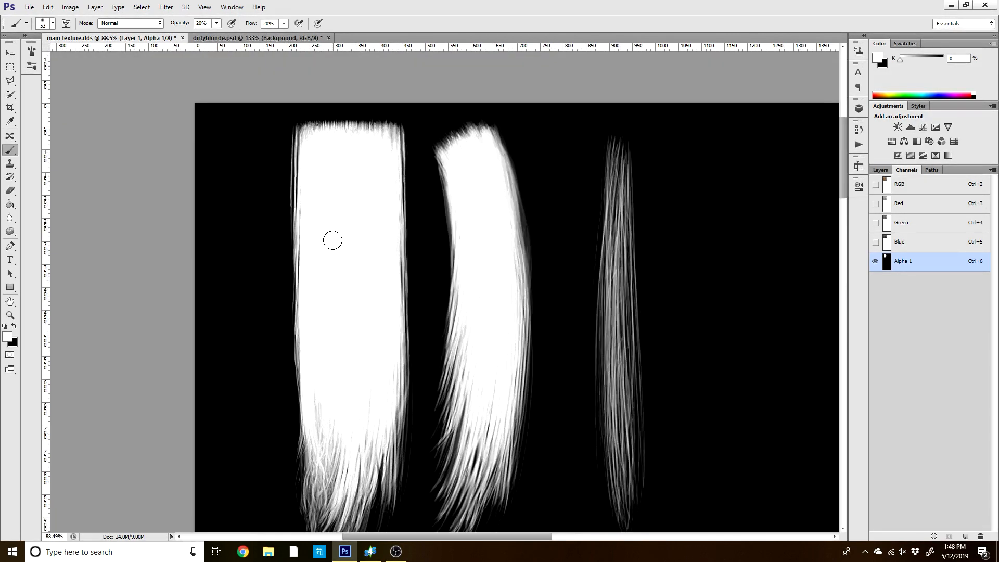
scroll(281, 122, "up", 5)
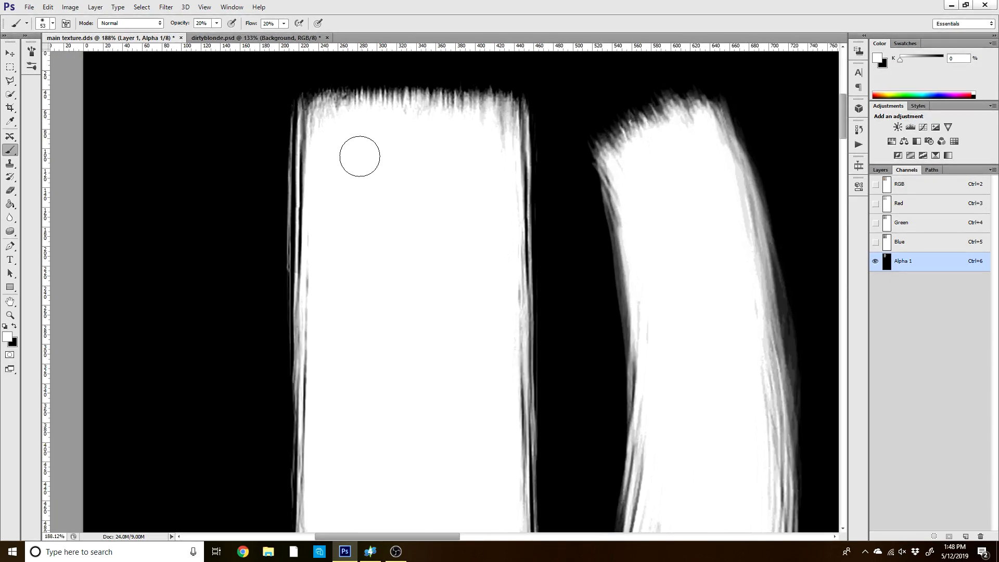
right_click(359, 156)
left_click(386, 249)
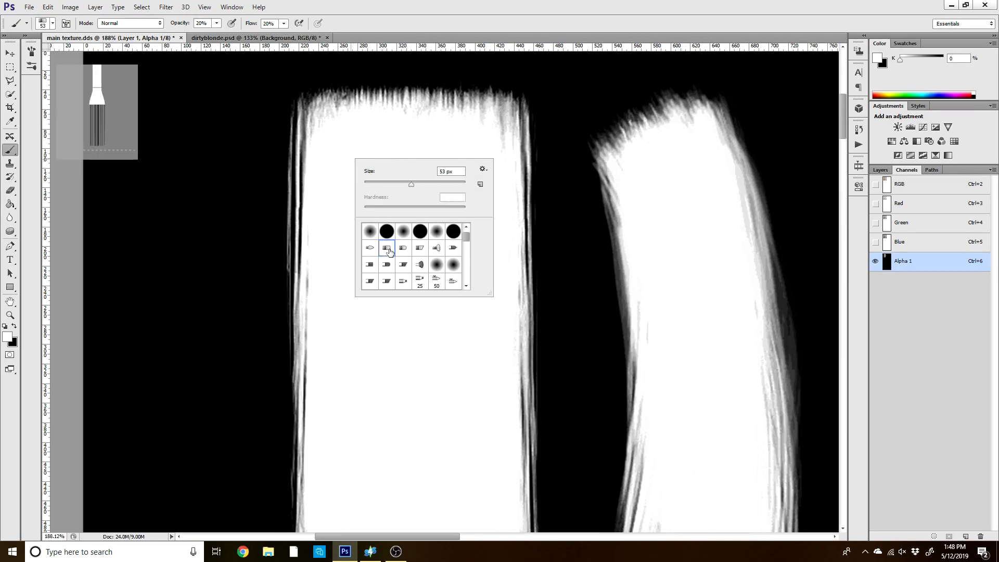
left_click_drag(208, 109, 208, 320)
key("ctrl+z")
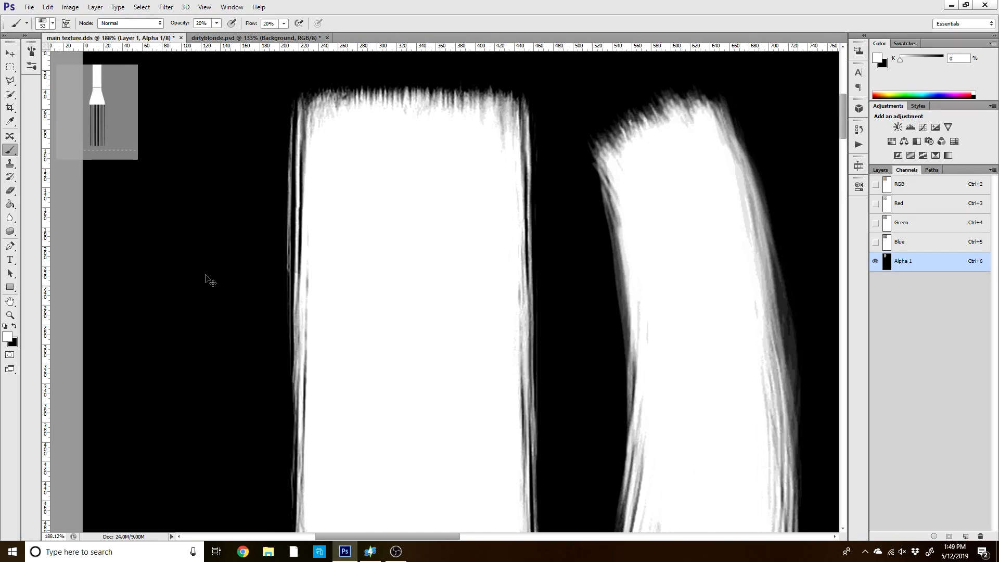
Set the bristle brush to 100% opacity, 100% flow and a size of 15 px.
left_click(216, 24)
left_click_drag(217, 35, 267, 36)
left_click(282, 25)
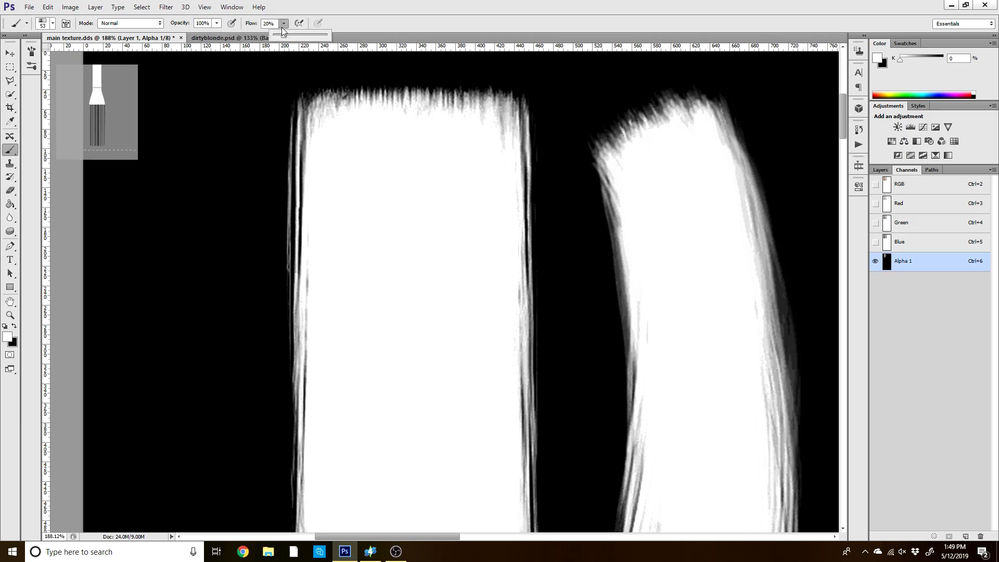
right_click(350, 145)
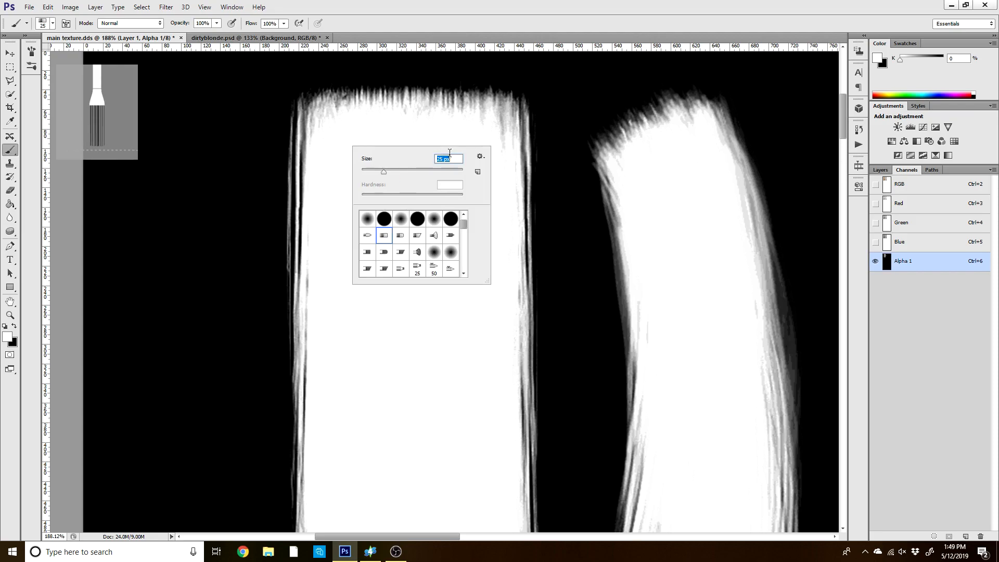
type("14")
left_click(373, 171)
key("Return")
Paint a solid white band along the ragged top edge of the widest strand in the alpha.
scroll(325, 117, "up", 3)
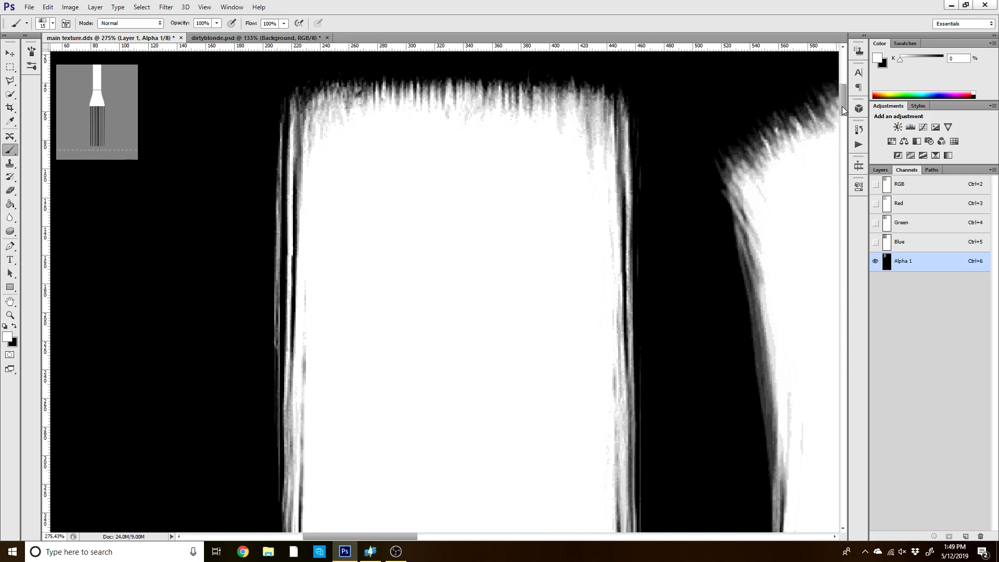
left_click_drag(843, 106, 843, 102)
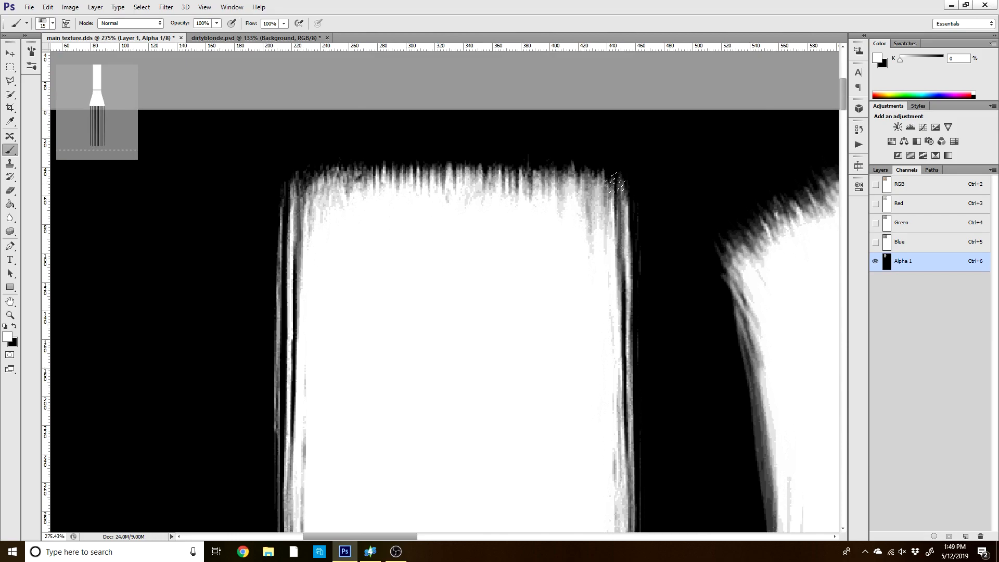
mouse_move(615, 191)
left_mouse_down()
mouse_move(563, 171)
mouse_move(480, 175)
mouse_move(471, 164)
mouse_move(420, 181)
mouse_move(370, 164)
mouse_move(342, 178)
mouse_move(289, 182)
left_mouse_up()
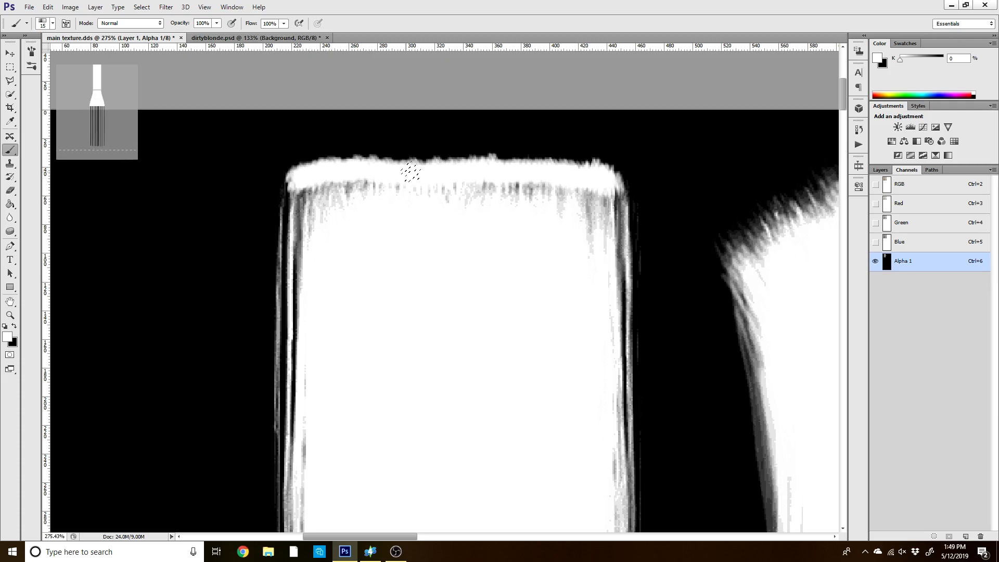
left_click_drag(409, 171, 419, 172)
Trim a bump above the widest strand's white band with black and undo the last black stroke.
key("x")
left_click_drag(499, 152, 491, 153)
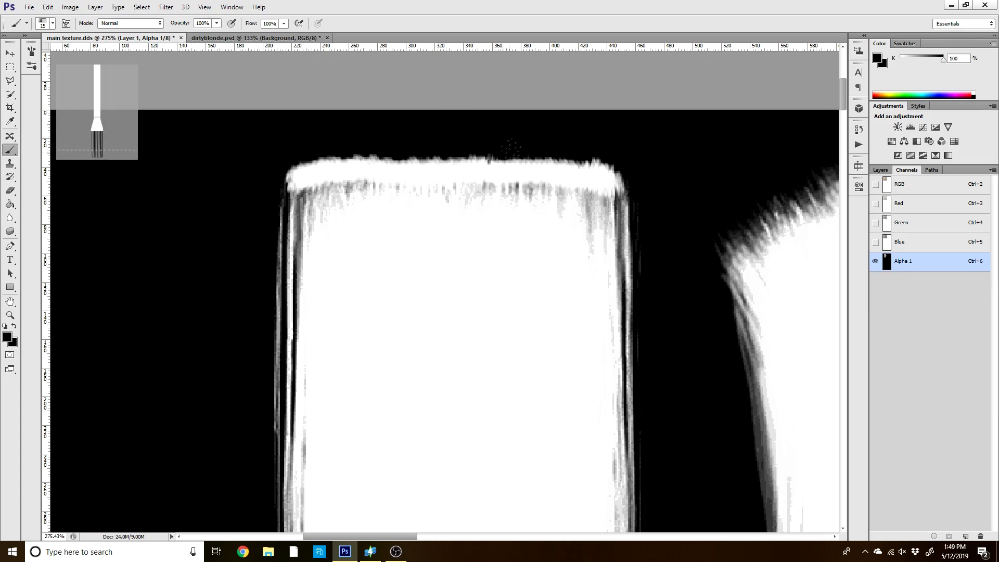
left_click_drag(469, 154, 439, 152)
key("ctrl+z")
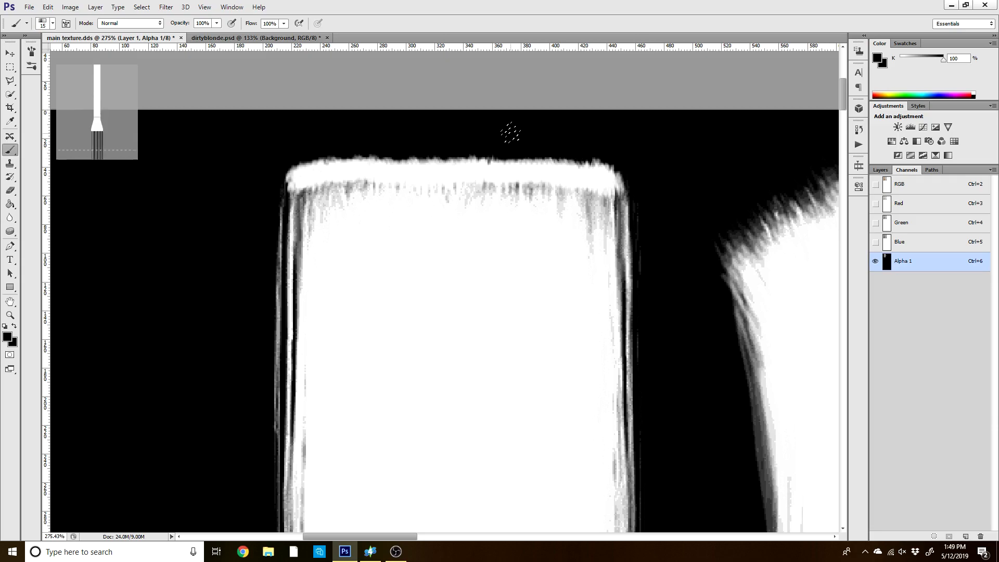
Sample white again and even out the widest strand's top band out to its right corner.
scroll(420, 139, "down", 1)
scroll(513, 208, "up", 2)
left_click(494, 180, "alt")
left_click_drag(500, 181, 518, 179)
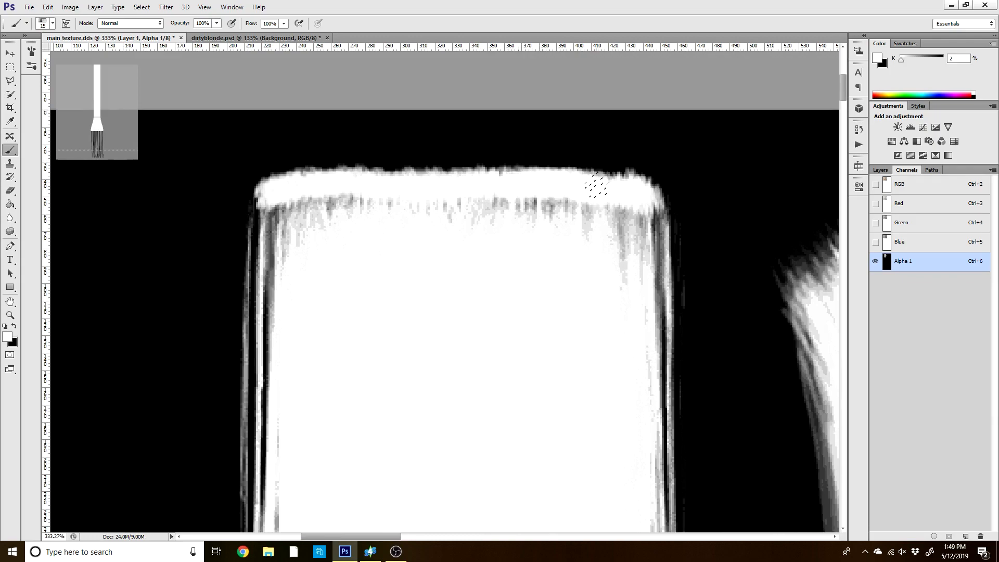
mouse_move(611, 183)
left_mouse_down()
mouse_move(638, 179)
mouse_move(649, 196)
mouse_move(659, 190)
left_mouse_up()
left_click(672, 177, "alt")
scroll(454, 214, "down", 5)
scroll(455, 208, "up", 3)
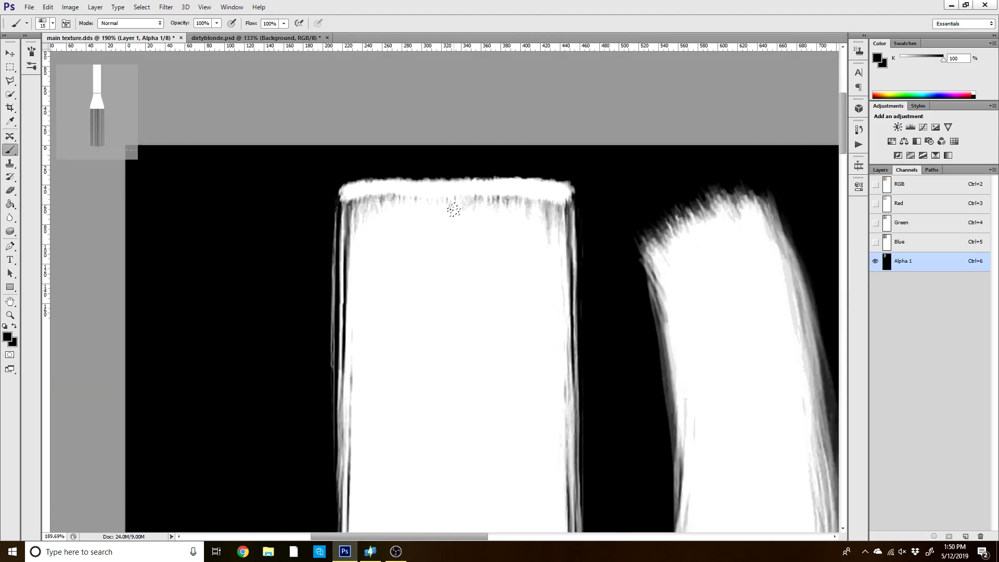
Fill the gray streaks below the widest strand's top band with white, using a hard round brush of 27 px.
scroll(459, 208, "up", 2)
left_click(450, 168, "alt")
right_click(404, 208)
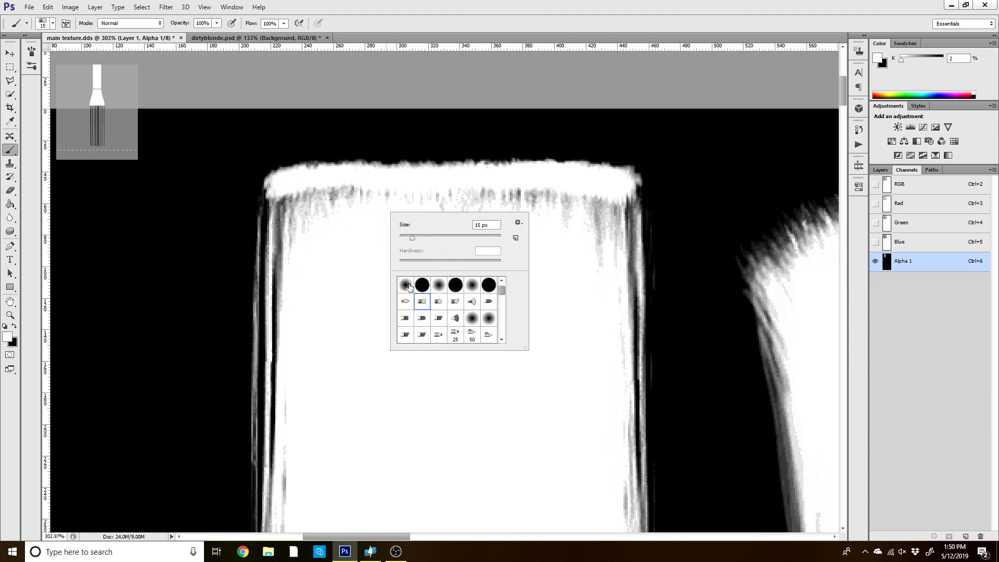
left_click(415, 285)
left_click_drag(374, 198, 386, 203, "alt")
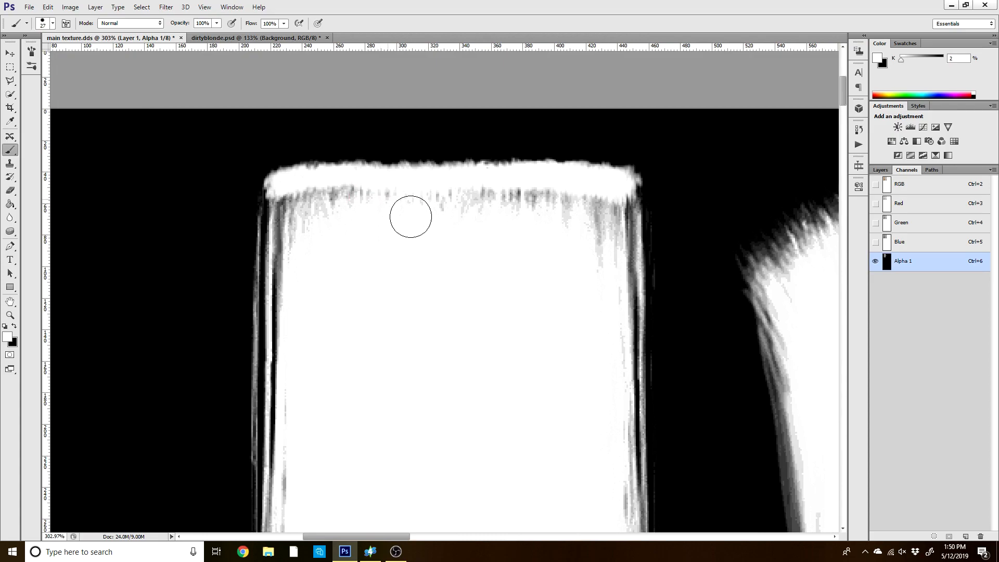
right_click(426, 232)
mouse_move(453, 208)
left_mouse_down()
mouse_move(391, 216)
mouse_move(477, 219)
mouse_move(387, 204)
mouse_move(588, 206)
mouse_move(599, 215)
mouse_move(597, 302)
mouse_move(573, 211)
mouse_move(597, 201)
mouse_move(604, 307)
mouse_move(602, 211)
mouse_move(315, 200)
mouse_move(303, 217)
mouse_move(302, 269)
mouse_move(289, 197)
mouse_move(386, 196)
mouse_move(300, 194)
mouse_move(296, 312)
left_mouse_up()
scroll(426, 266, "down", 9)
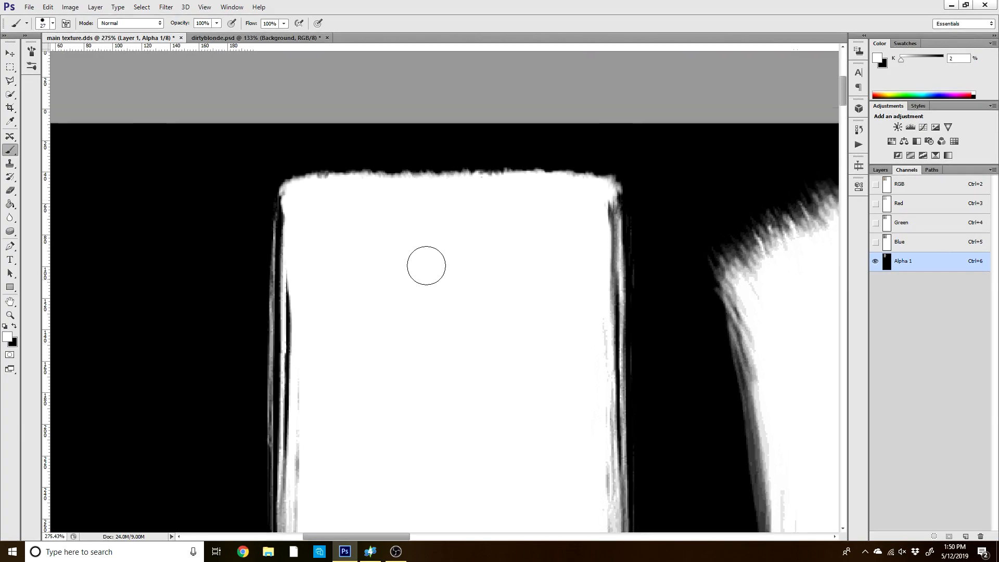
Enlarge the hard round brush to 53 px for the lower part of the widest strand.
scroll(457, 359, "up", 1)
scroll(459, 363, "up", 3)
left_click_drag(396, 284, 410, 286)
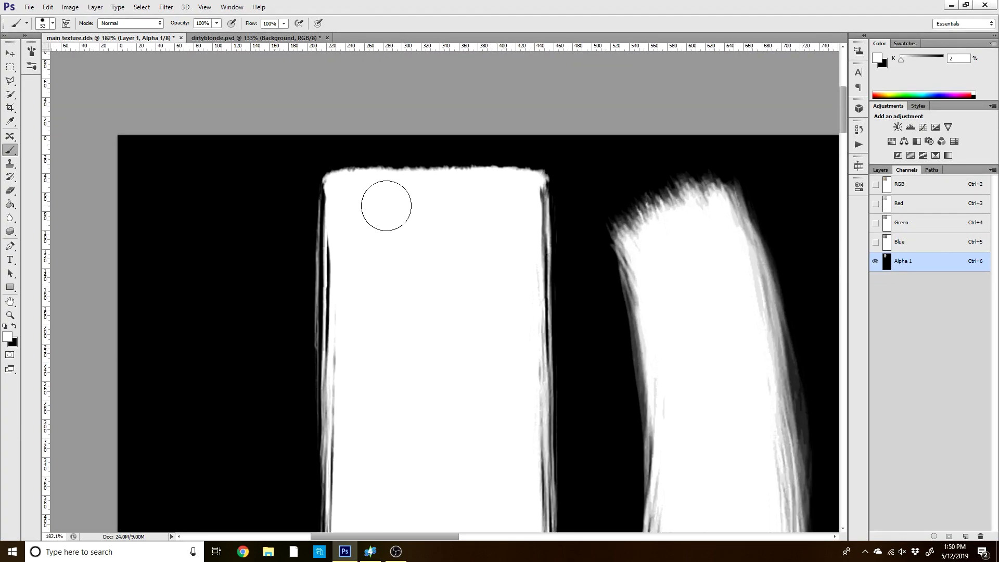
scroll(404, 376, "down", 9)
scroll(404, 371, "down", 3)
scroll(410, 503, "up", 5)
scroll(422, 383, "down", 3)
scroll(423, 459, "up", 8)
left_click_drag(842, 152, 842, 185)
mouse_move(469, 310)
left_mouse_down()
mouse_move(475, 266)
mouse_move(481, 311)
mouse_move(462, 223)
mouse_move(407, 212)
mouse_move(365, 133)
mouse_move(383, 292)
left_mouse_up()
key("ctrl+z")
mouse_move(378, 119)
left_mouse_down()
mouse_move(378, 331)
mouse_move(389, 354)
left_mouse_up()
key("ctrl+z")
Paint the lower body of the widest strand solid white, leaving only the wispy tips and outer side strands streaky.
mouse_move(370, 149)
left_mouse_down()
mouse_move(396, 347)
mouse_move(440, 270)
mouse_move(411, 343)
left_mouse_up()
mouse_move(459, 204)
left_mouse_down()
mouse_move(450, 339)
mouse_move(486, 280)
mouse_move(499, 187)
mouse_move(496, 157)
mouse_move(491, 202)
mouse_move(490, 124)
mouse_move(498, 218)
left_mouse_up()
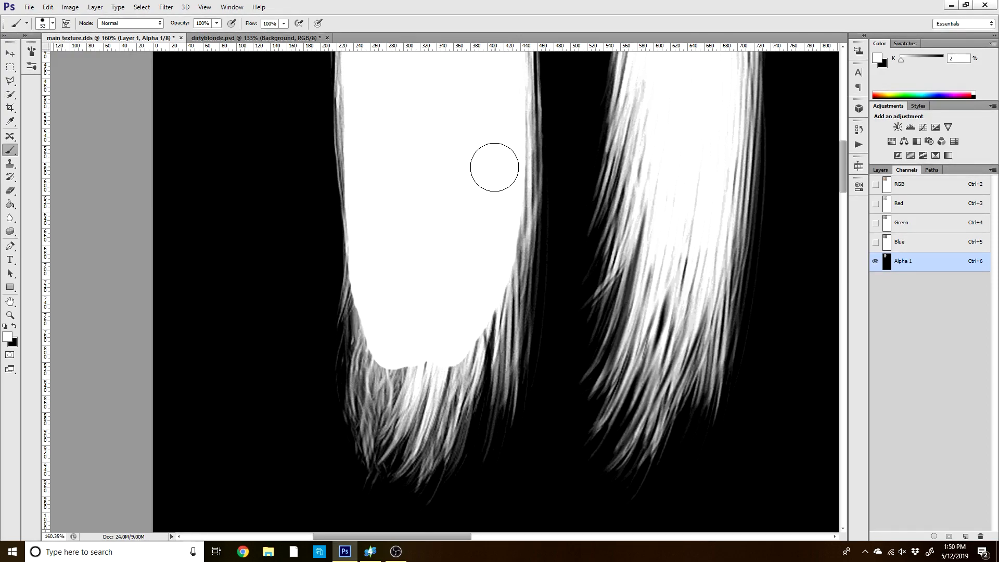
scroll(492, 163, "down", 1)
mouse_move(493, 123)
left_mouse_down()
mouse_move(502, 90)
mouse_move(489, 278)
mouse_move(463, 313)
mouse_move(429, 327)
mouse_move(415, 312)
mouse_move(423, 334)
mouse_move(450, 295)
mouse_move(430, 346)
mouse_move(453, 303)
left_mouse_up()
scroll(476, 254, "up", 1)
left_click_drag(842, 164, 842, 128)
right_click(457, 185)
left_click(493, 273)
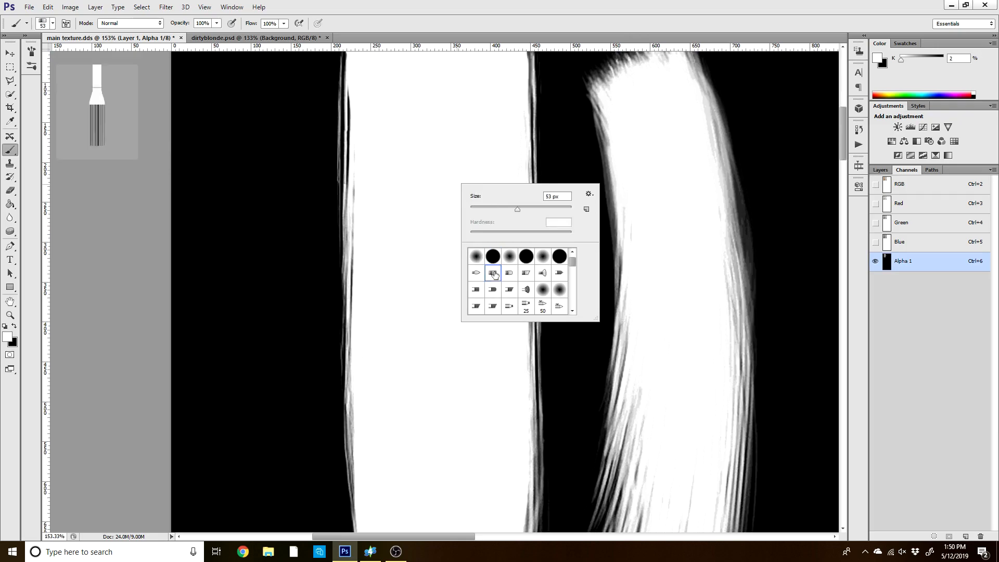
scroll(359, 119, "up", 3)
scroll(359, 119, "down", 3)
right_click(360, 116)
left_click_drag(416, 141, 383, 146)
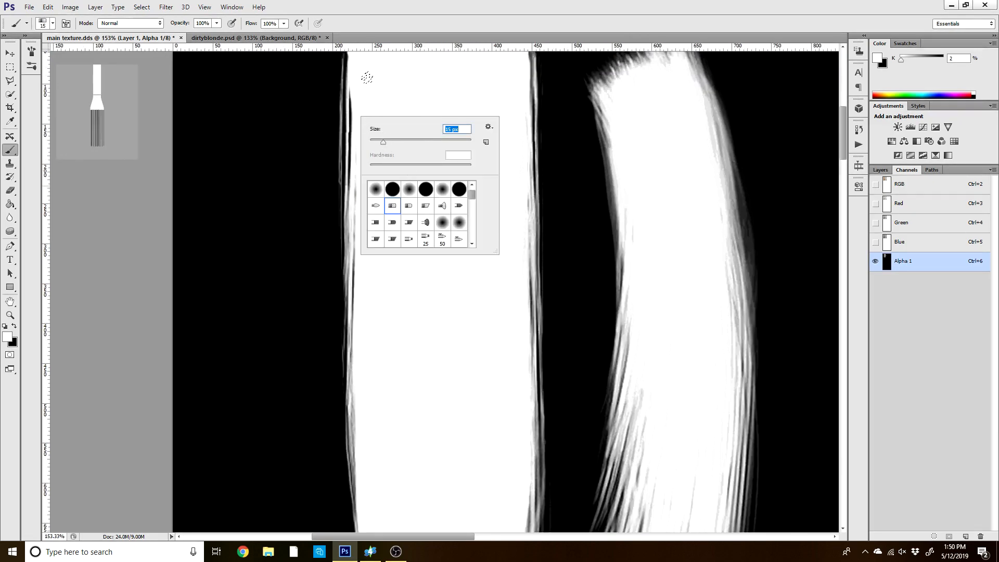
left_click_drag(843, 150, 842, 139)
scroll(444, 181, "up", 4)
mouse_move(385, 142)
left_mouse_down()
mouse_move(364, 132)
mouse_move(358, 150)
mouse_move(353, 123)
mouse_move(360, 140)
mouse_move(363, 129)
mouse_move(364, 192)
mouse_move(370, 165)
mouse_move(368, 341)
mouse_move(368, 261)
left_mouse_up()
key("ctrl+z")
Paint white over the gray streaks along the upper left edge of the widest strand with a 10 px hard round brush.
right_click(368, 261)
left_click(404, 331)
left_click(373, 231)
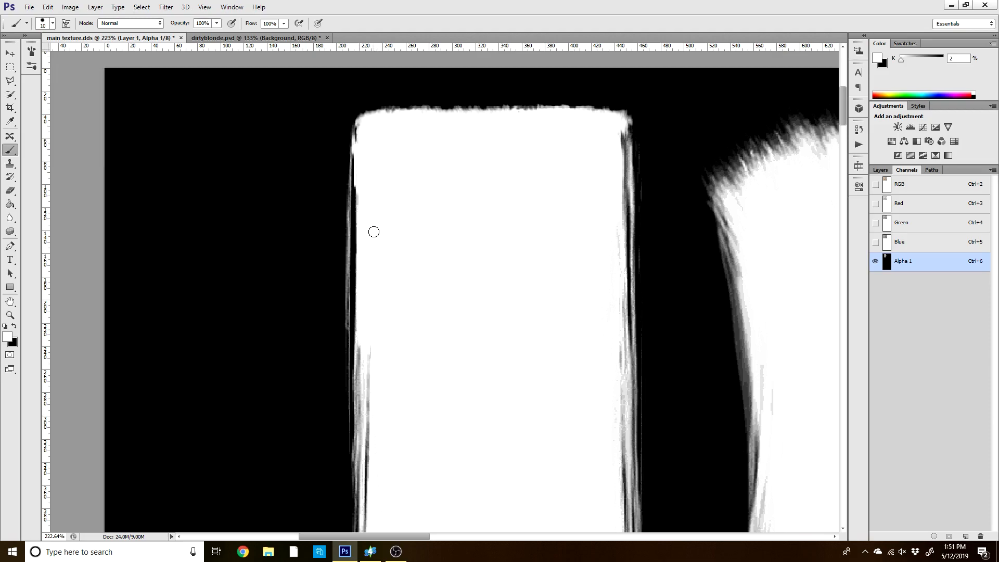
left_click_drag(366, 319, 365, 475)
scroll(368, 374, "down", 5)
scroll(370, 468, "up", 4)
scroll(364, 364, "up", 1)
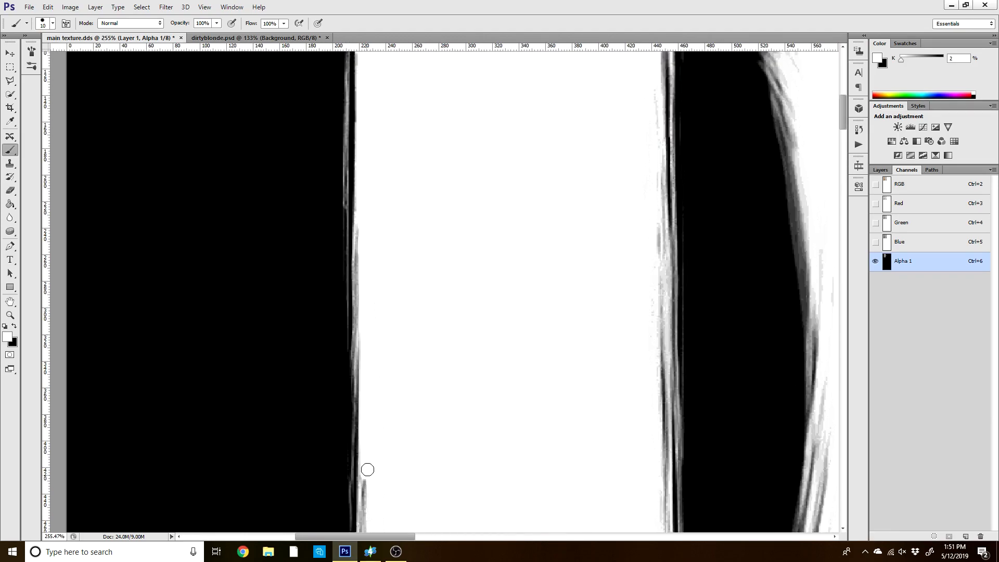
scroll(381, 408, "down", 2)
scroll(379, 525, "up", 3)
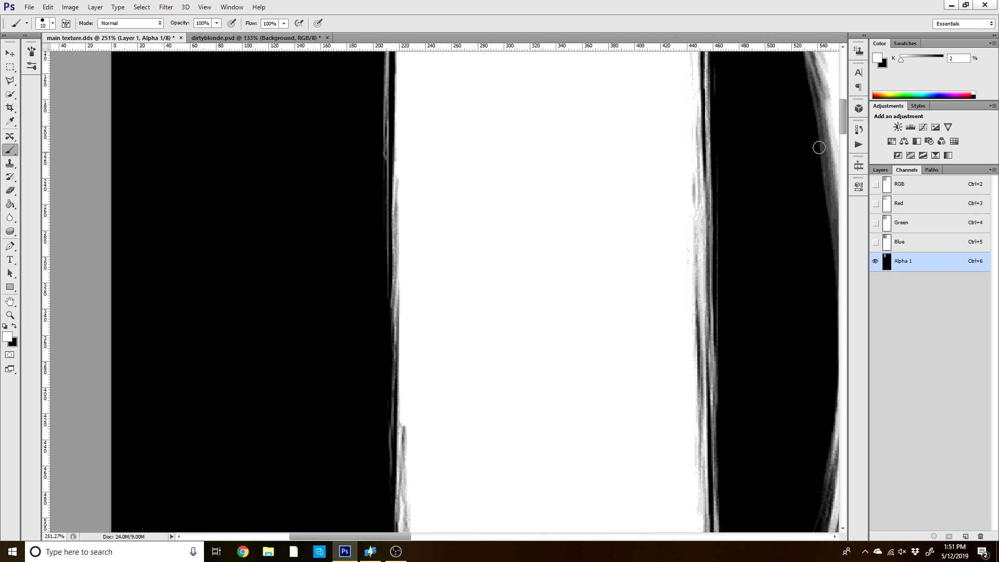
Fill the gray streaks along the lower left edge of the widest strand with white, down toward the tips.
left_click_drag(844, 120, 844, 145)
left_click_drag(417, 269, 415, 90)
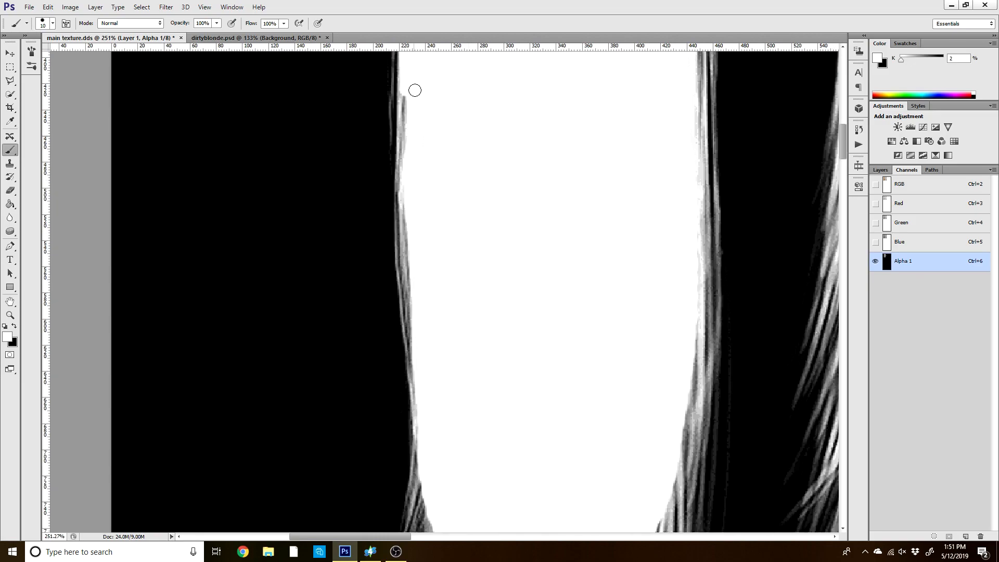
mouse_move(418, 132)
left_mouse_down()
mouse_move(406, 296)
mouse_move(406, 258)
mouse_move(428, 403)
left_mouse_up()
left_click_drag(419, 252, 406, 173)
mouse_move(425, 358)
left_mouse_down()
mouse_move(416, 418)
mouse_move(419, 404)
mouse_move(424, 486)
mouse_move(423, 419)
left_mouse_up()
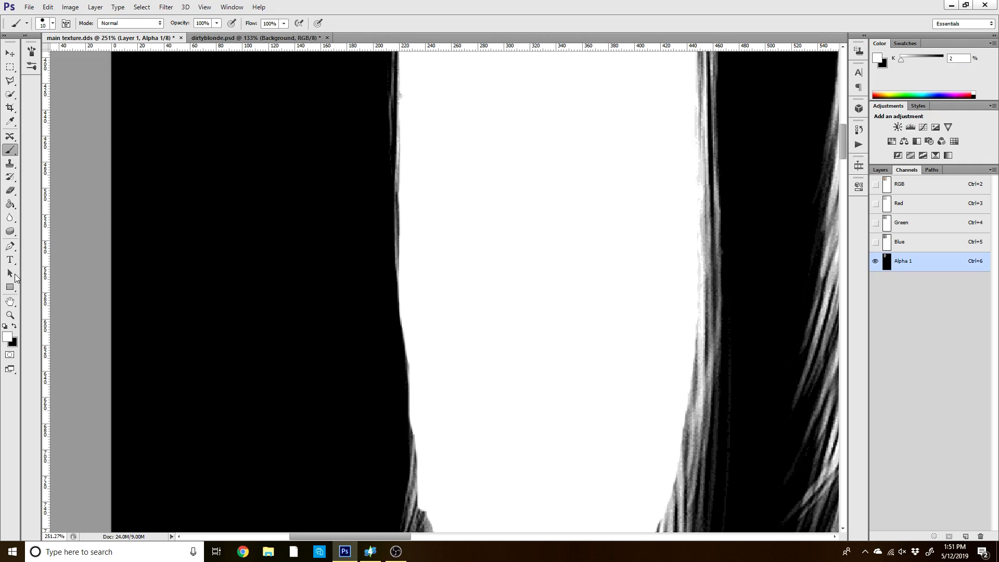
left_click_drag(842, 139, 837, 116)
scroll(430, 163, "up", 1)
scroll(431, 162, "down", 2)
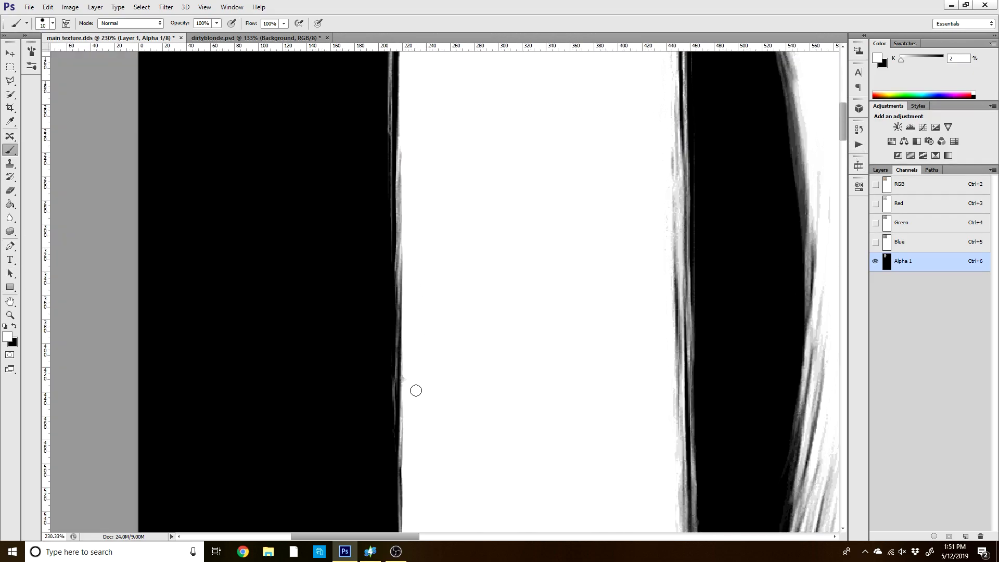
left_click(10, 68)
left_click_drag(390, 145, 437, 290)
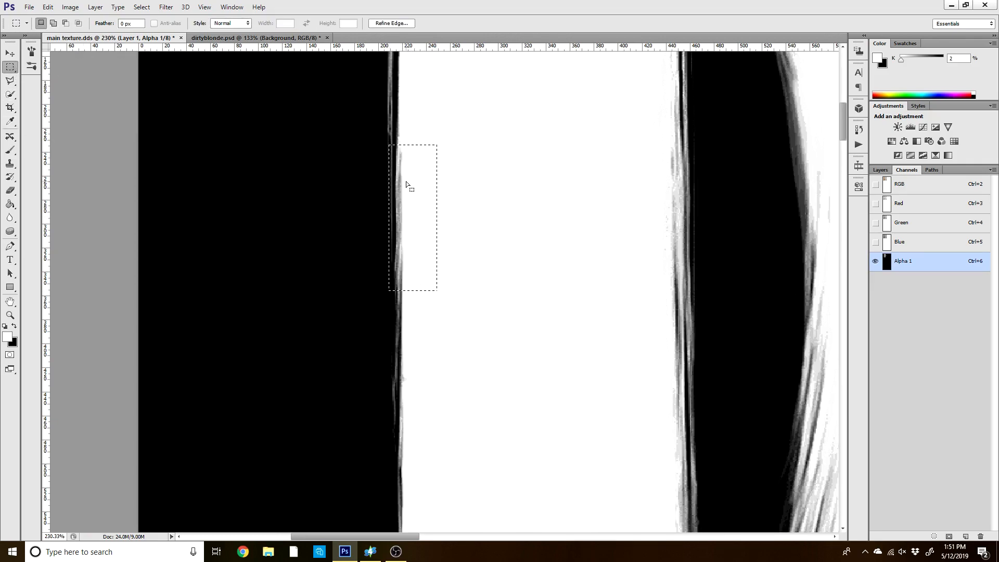
key("b")
left_click_drag(406, 182, 413, 358)
left_click_drag(401, 263, 397, 164)
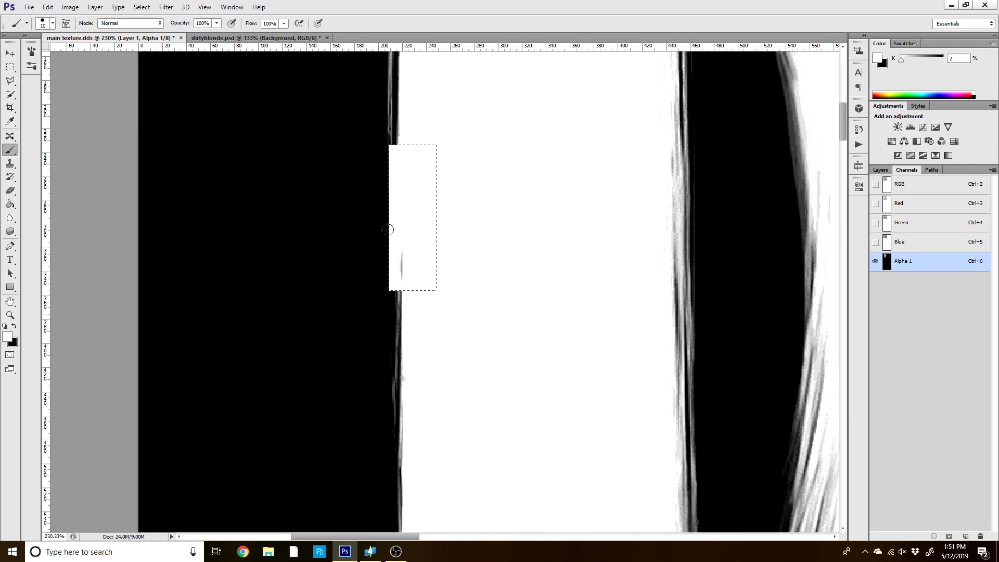
key("ctrl+z")
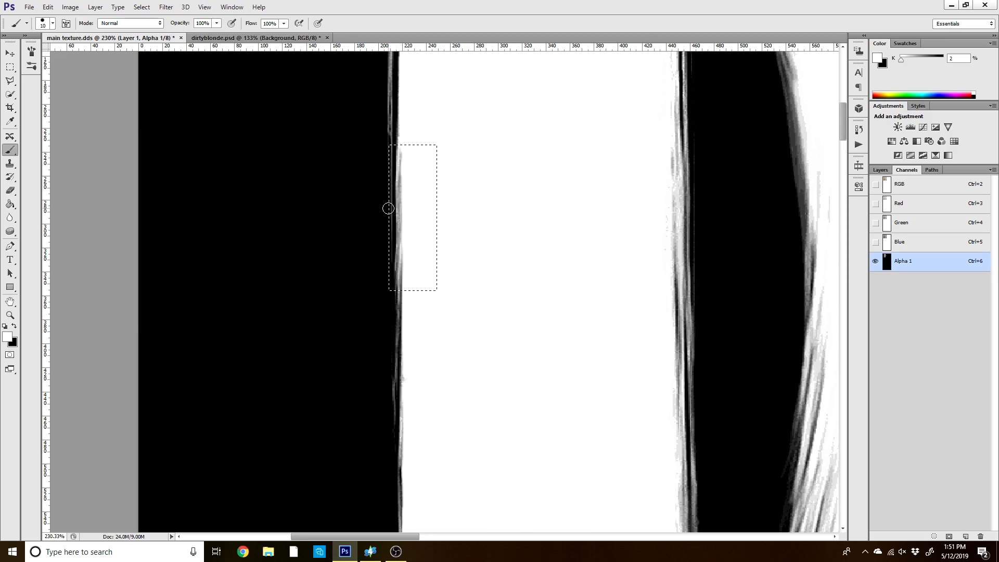
scroll(389, 208, "down", 1)
scroll(404, 204, "up", 2)
scroll(428, 230, "down", 10)
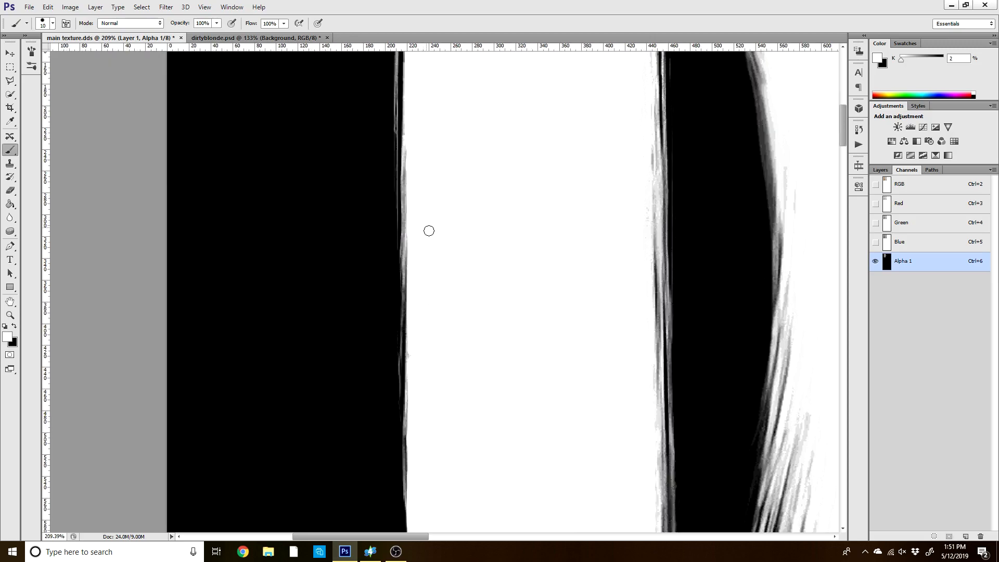
Switch to a 15 px bristle brush for the wispy lower end of the widest strand.
scroll(477, 326, "down", 1)
scroll(479, 264, "up", 2)
scroll(468, 218, "down", 2)
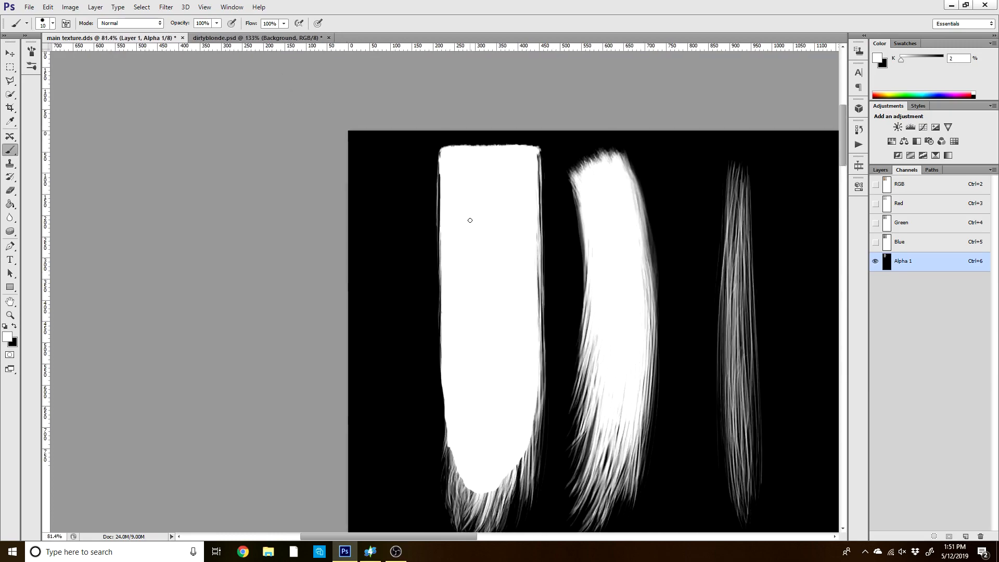
scroll(468, 218, "up", 2)
scroll(690, 385, "down", 1)
scroll(573, 171, "up", 4)
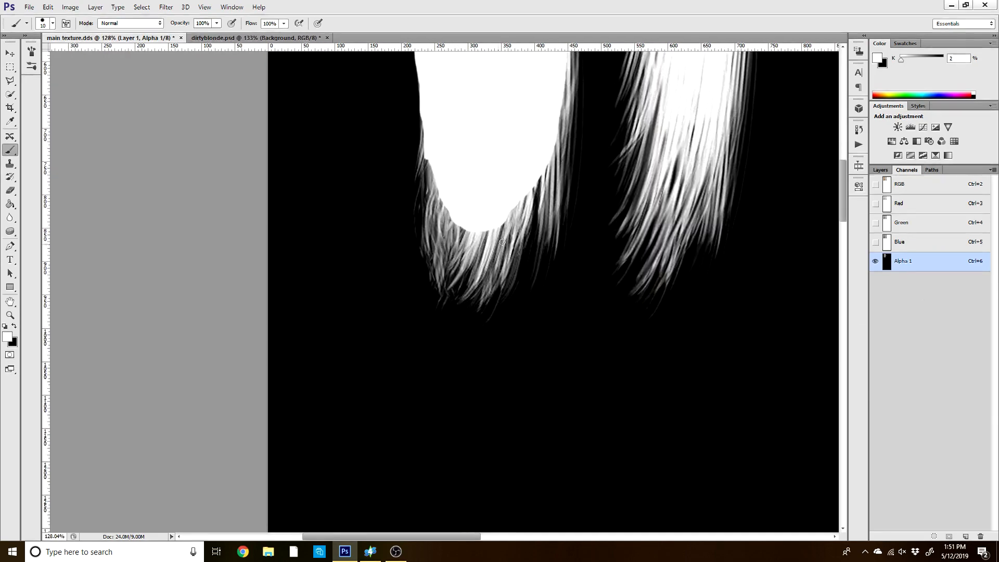
scroll(400, 105, "up", 1)
right_click(557, 235)
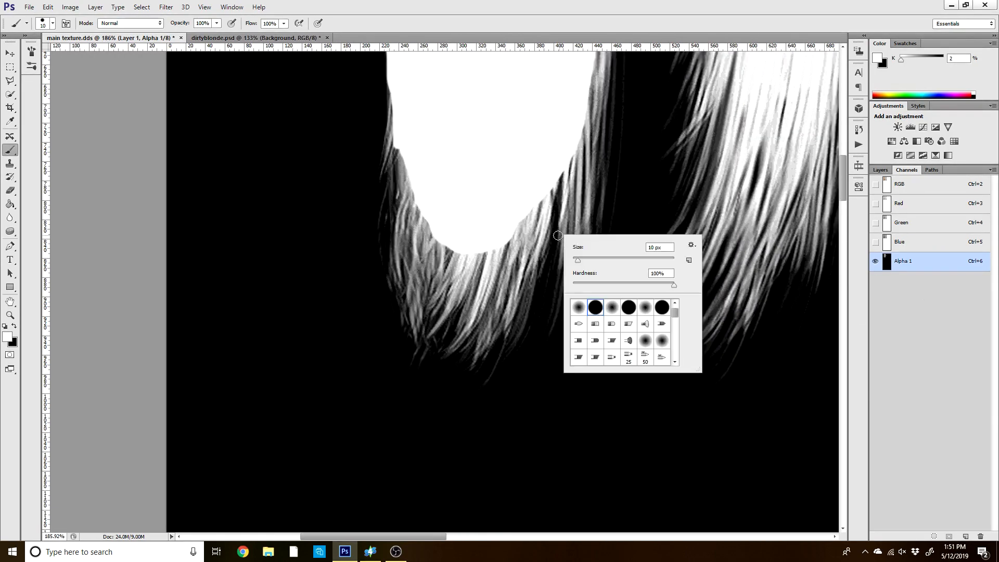
left_click(592, 322)
scroll(483, 150, "down", 2)
left_click(590, 260)
left_click_drag(588, 262, 585, 261)
Paint white bristle strokes over the gray wisps along the lower right edge of the widest strand, curving toward its tip.
left_click_drag(558, 134, 560, 165)
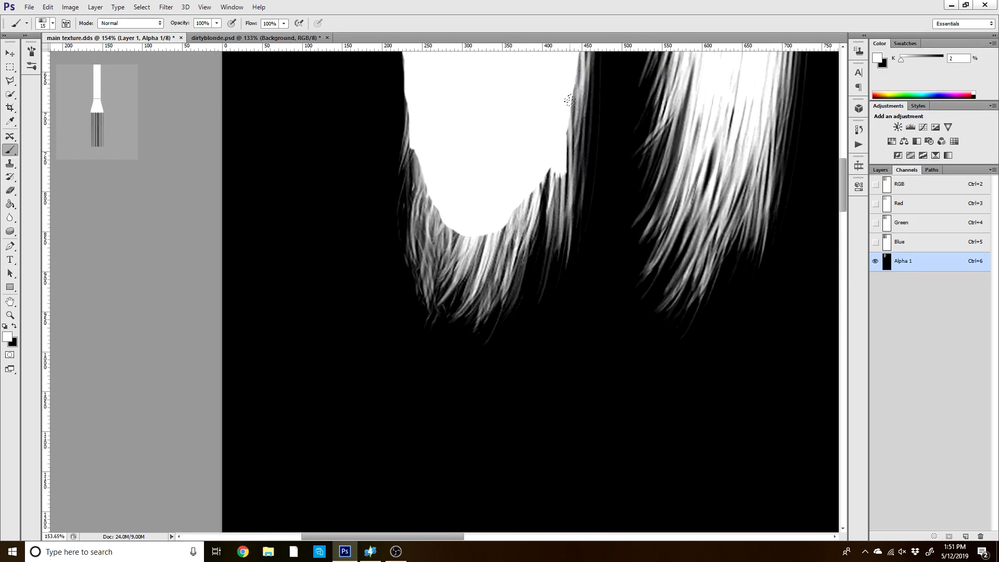
left_click_drag(569, 89, 561, 177)
left_click_drag(565, 136, 543, 231)
mouse_move(545, 193)
left_mouse_down()
mouse_move(503, 266)
mouse_move(552, 182)
mouse_move(515, 247)
mouse_move(534, 204)
mouse_move(521, 207)
mouse_move(547, 173)
mouse_move(508, 270)
left_mouse_up()
mouse_move(525, 222)
left_mouse_down()
mouse_move(490, 254)
mouse_move(505, 241)
mouse_move(489, 270)
left_mouse_up()
mouse_move(501, 233)
left_mouse_down()
mouse_move(476, 276)
mouse_move(466, 276)
left_mouse_up()
Paint white bristle strokes down the lower left edge of the widest strand toward its tip, redoing strokes that miss the curve.
left_click_drag(409, 104, 425, 248)
key("ctrl+z")
mouse_move(408, 101)
left_mouse_down()
mouse_move(428, 245)
mouse_move(429, 161)
mouse_move(411, 106)
mouse_move(440, 224)
mouse_move(428, 111)
mouse_move(412, 99)
mouse_move(412, 152)
left_mouse_up()
key("ctrl+z")
left_click_drag(411, 92, 435, 182)
mouse_move(419, 139)
left_mouse_down()
mouse_move(433, 235)
mouse_move(417, 143)
mouse_move(420, 192)
mouse_move(438, 241)
mouse_move(417, 124)
mouse_move(413, 147)
mouse_move(448, 243)
left_mouse_up()
mouse_move(414, 152)
left_mouse_down()
mouse_move(408, 192)
mouse_move(434, 245)
left_mouse_up()
key("ctrl+z")
mouse_move(415, 149)
left_mouse_down()
mouse_move(446, 269)
mouse_move(460, 287)
left_mouse_up()
Join both sides at the tip of the widest strand in white and fill the remaining gray gap with a 31 px hard round brush.
mouse_move(427, 212)
left_mouse_down()
mouse_move(453, 289)
mouse_move(449, 260)
mouse_move(493, 292)
mouse_move(463, 292)
mouse_move(519, 263)
left_mouse_up()
key("ctrl+z")
left_click_drag(465, 295, 521, 253)
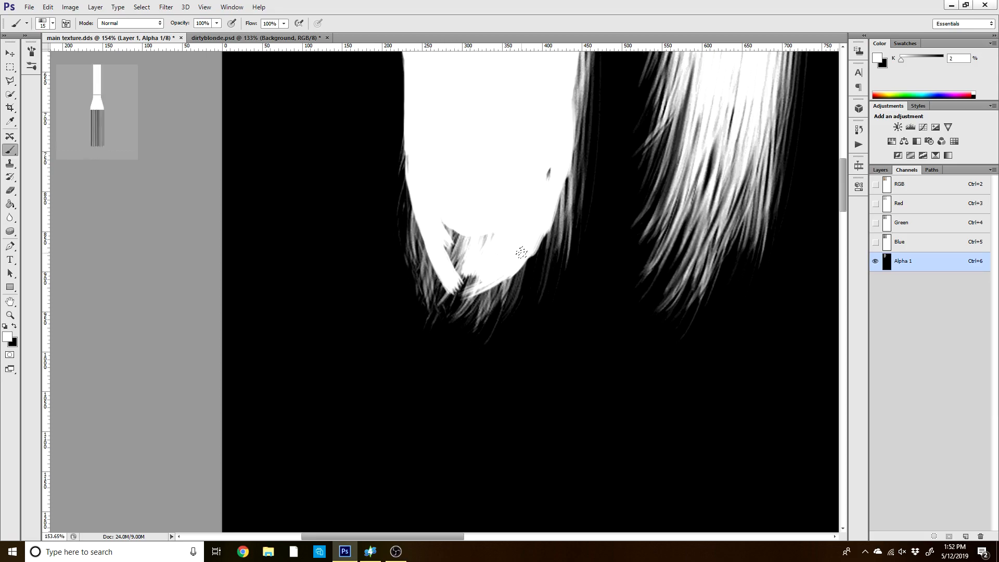
mouse_move(466, 291)
left_mouse_down()
mouse_move(506, 250)
mouse_move(466, 266)
left_mouse_up()
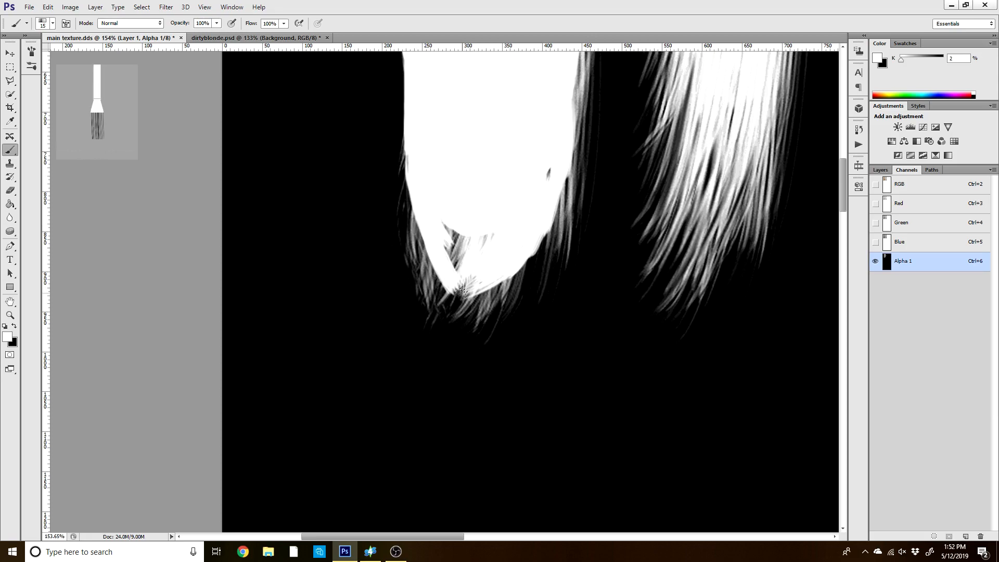
scroll(520, 216, "down", 4)
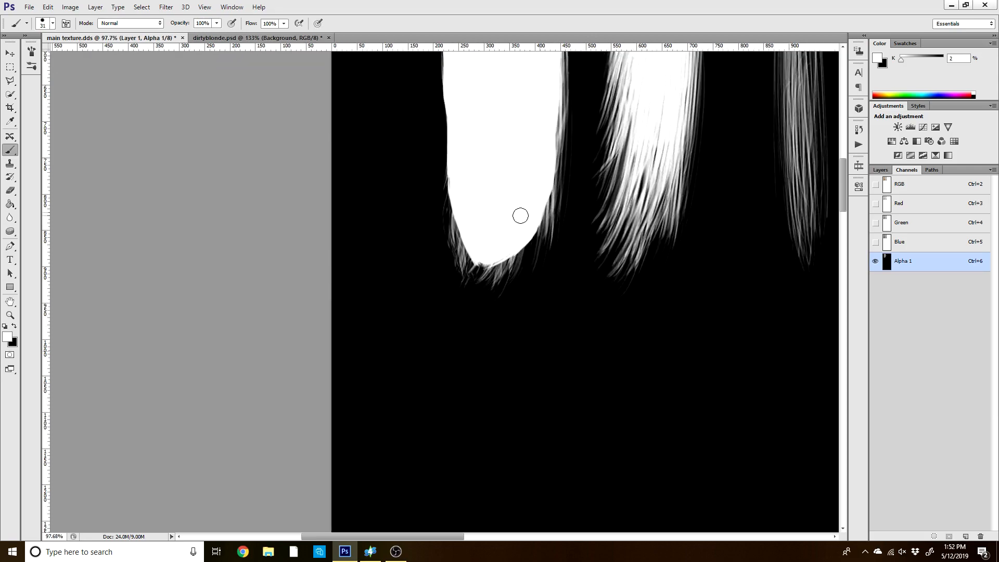
scroll(535, 205, "up", 3)
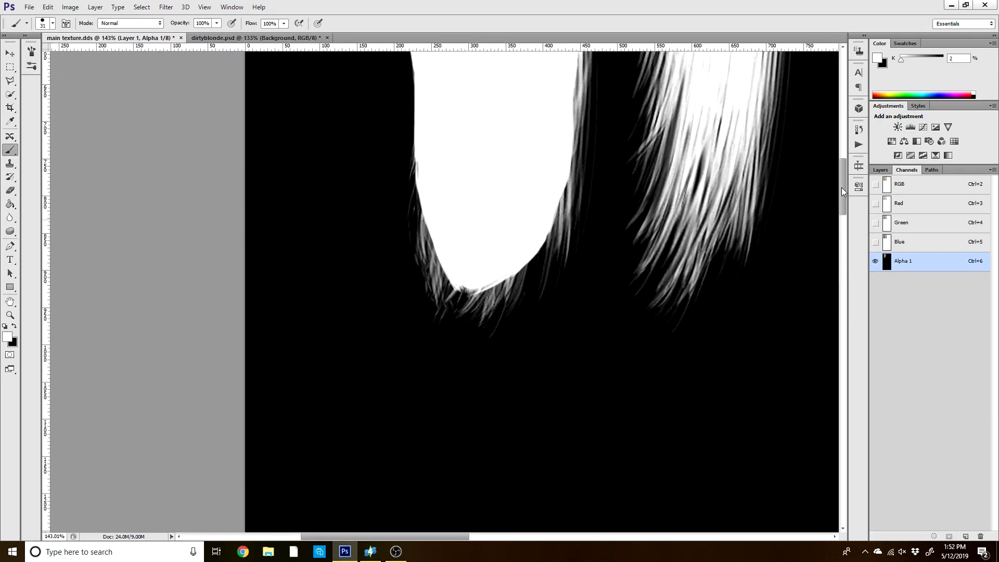
Widen the rounded lower end of the widest strand with white bristle strokes along its tip and both lower edges.
left_click_drag(840, 172, 838, 151)
scroll(562, 272, "down", 5)
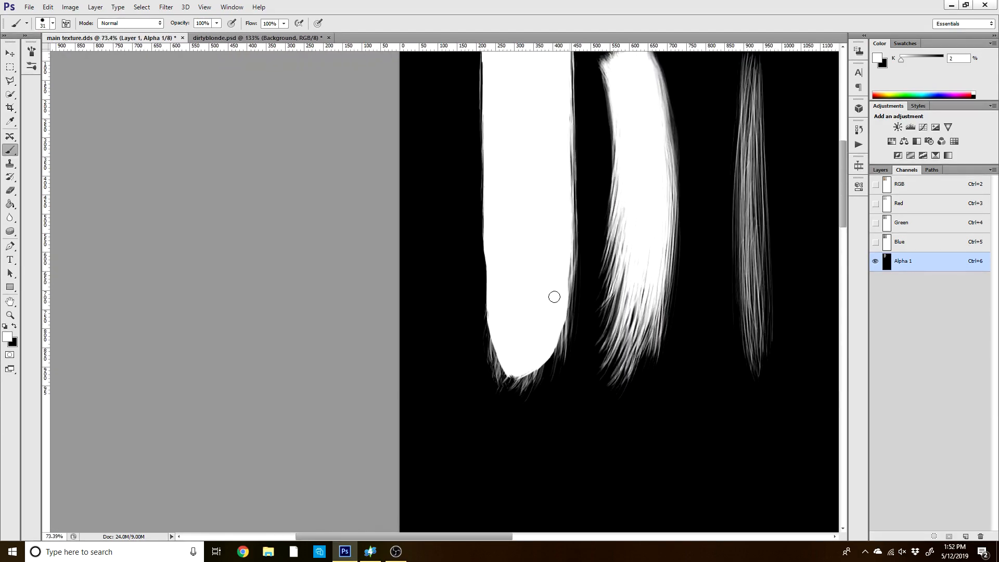
scroll(556, 283, "up", 2)
scroll(544, 367, "up", 3)
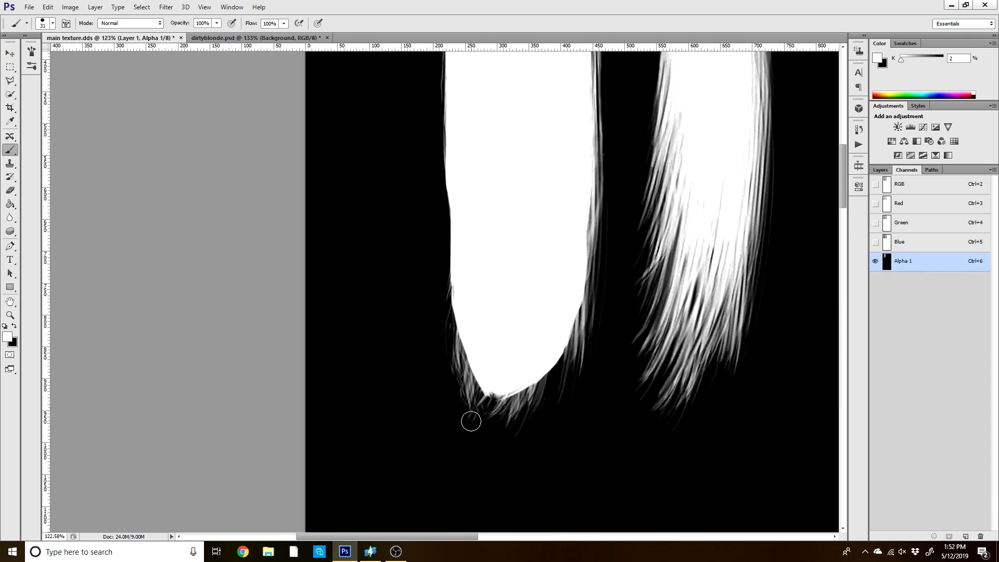
scroll(520, 399, "up", 3)
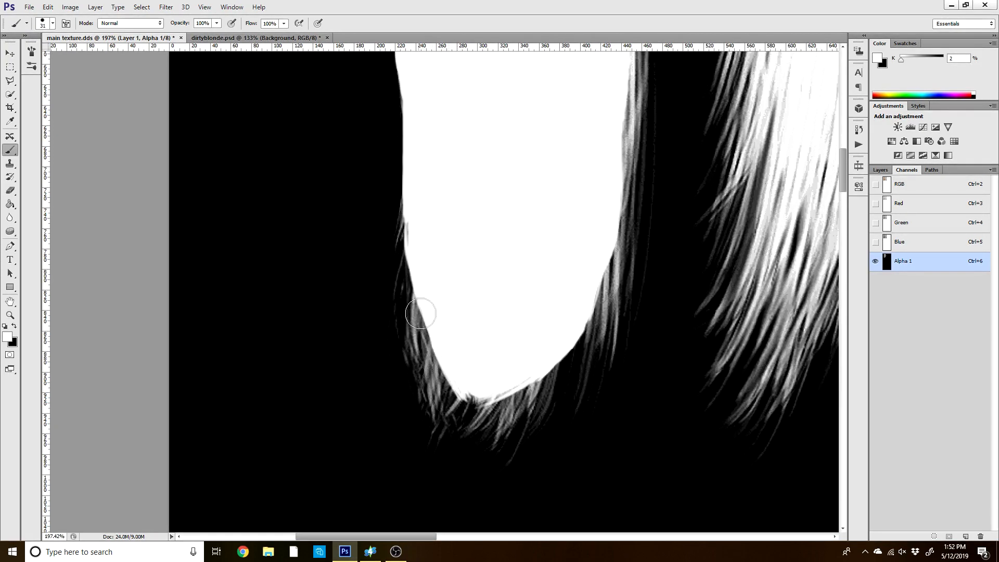
right_click(476, 265)
double_click(520, 354)
right_click(457, 359, "alt")
mouse_move(475, 394)
left_mouse_down()
mouse_move(431, 323)
mouse_move(415, 246)
mouse_move(450, 254)
mouse_move(494, 393)
mouse_move(540, 366)
mouse_move(612, 249)
left_mouse_up()
mouse_move(612, 72)
left_mouse_down()
mouse_move(604, 262)
mouse_move(616, 249)
mouse_move(563, 359)
mouse_move(540, 384)
mouse_move(487, 405)
mouse_move(468, 403)
mouse_move(426, 338)
left_mouse_up()
Paint black with a 38 px hard round brush over the stray wisps around the lower end of the widest strand.
key("x")
right_click(411, 344)
double_click(411, 343)
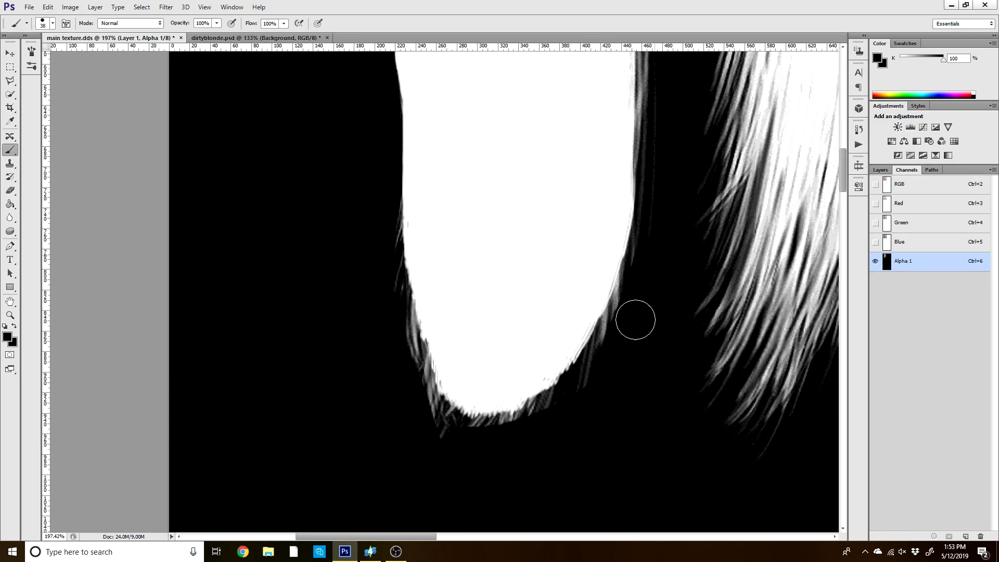
mouse_move(430, 420)
left_mouse_down()
mouse_move(394, 326)
mouse_move(378, 222)
mouse_move(399, 388)
left_mouse_up()
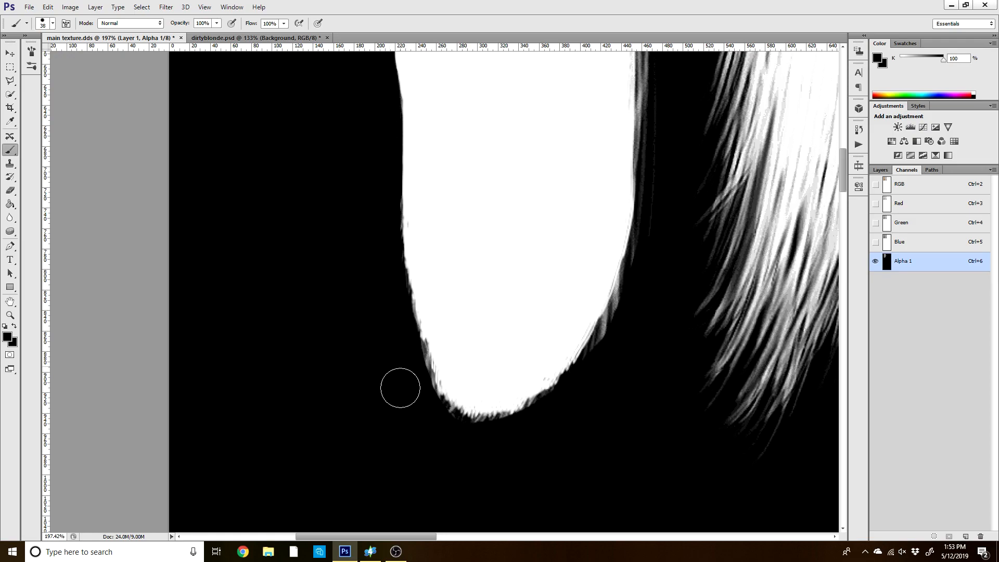
left_click_drag(620, 337, 624, 286)
scroll(573, 429, "down", 4)
scroll(638, 328, "up", 4)
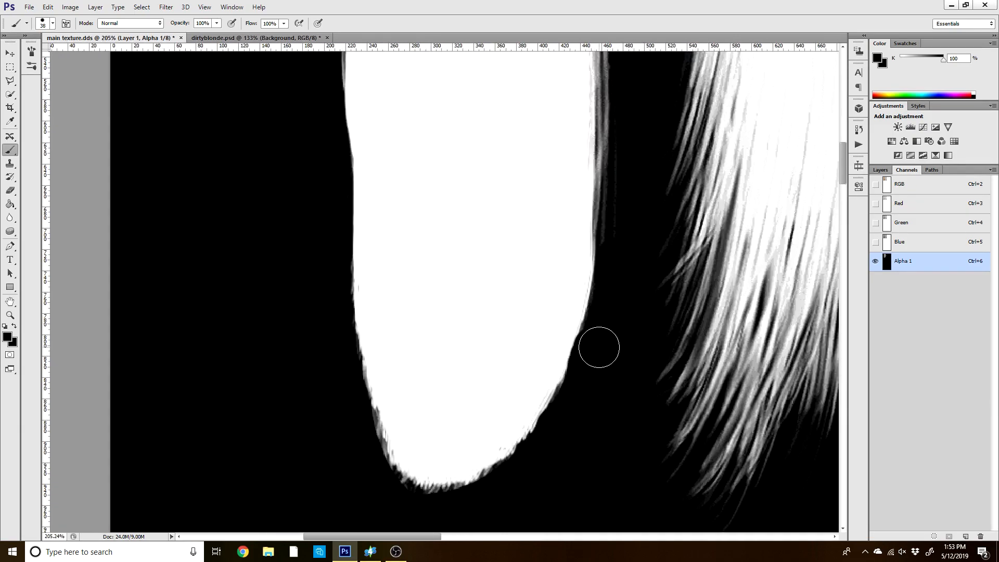
Smooth the jagged outline of the widest strand's lower end with a 12 px bristle brush, finishing in white.
scroll(556, 472, "down", 1)
right_click(495, 468)
double_click(525, 489)
scroll(468, 464, "up", 5)
left_click_drag(476, 462, 463, 459)
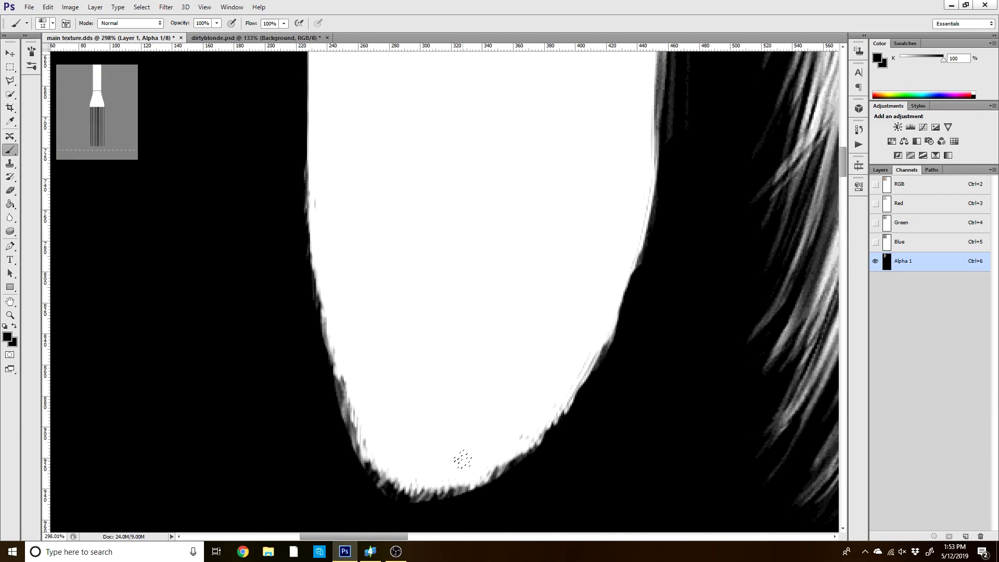
mouse_move(338, 359)
left_mouse_down()
mouse_move(352, 396)
mouse_move(337, 374)
mouse_move(310, 232)
left_mouse_up()
right_click(391, 236)
left_click(366, 338, "alt")
mouse_move(348, 414)
left_mouse_down()
mouse_move(387, 475)
mouse_move(417, 496)
mouse_move(516, 459)
mouse_move(581, 385)
mouse_move(599, 330)
mouse_move(615, 325)
mouse_move(644, 219)
mouse_move(639, 233)
mouse_move(656, 183)
left_mouse_up()
Cover the gray streaks along the left edge of the widest strand with white bristle strokes.
scroll(665, 187, "down", 5)
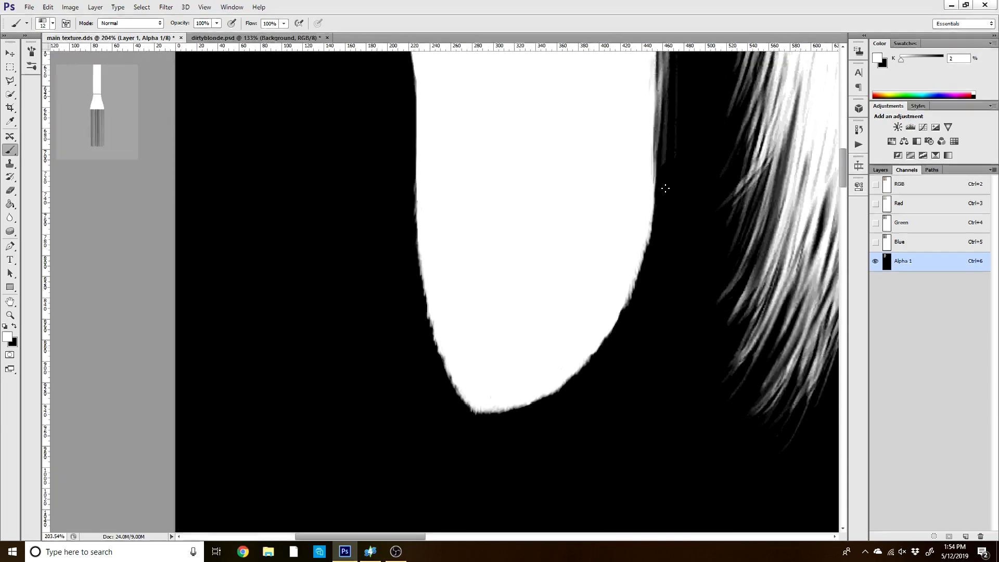
scroll(826, 203, "up", 4)
scroll(423, 195, "up", 5)
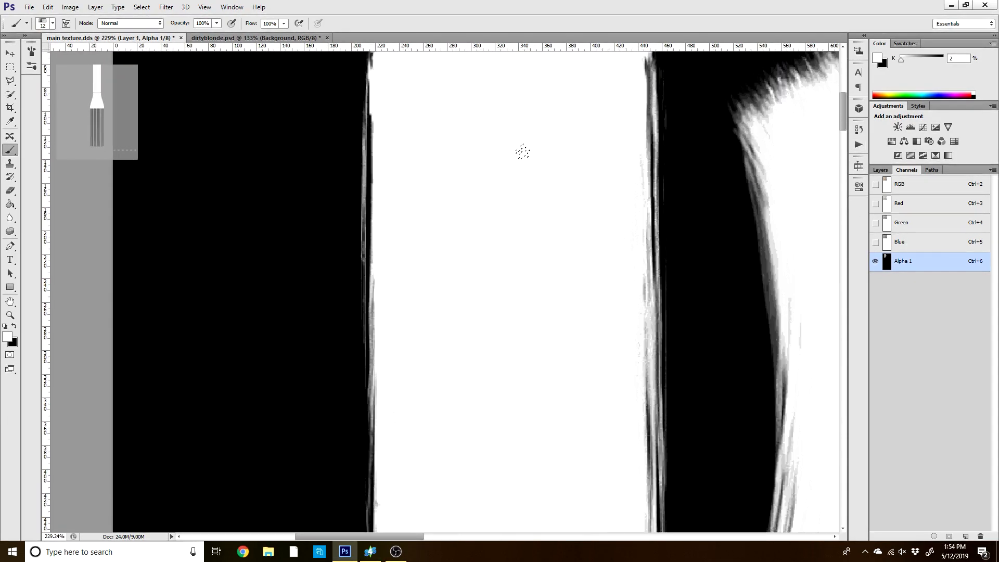
mouse_move(375, 113)
left_mouse_down()
mouse_move(372, 291)
mouse_move(386, 456)
left_mouse_up()
scroll(432, 156, "down", 5)
scroll(432, 414, "up", 3)
left_click_drag(383, 234, 382, 385)
left_click_drag(381, 321, 385, 429)
left_click_drag(384, 237, 379, 279)
key("ctrl+z")
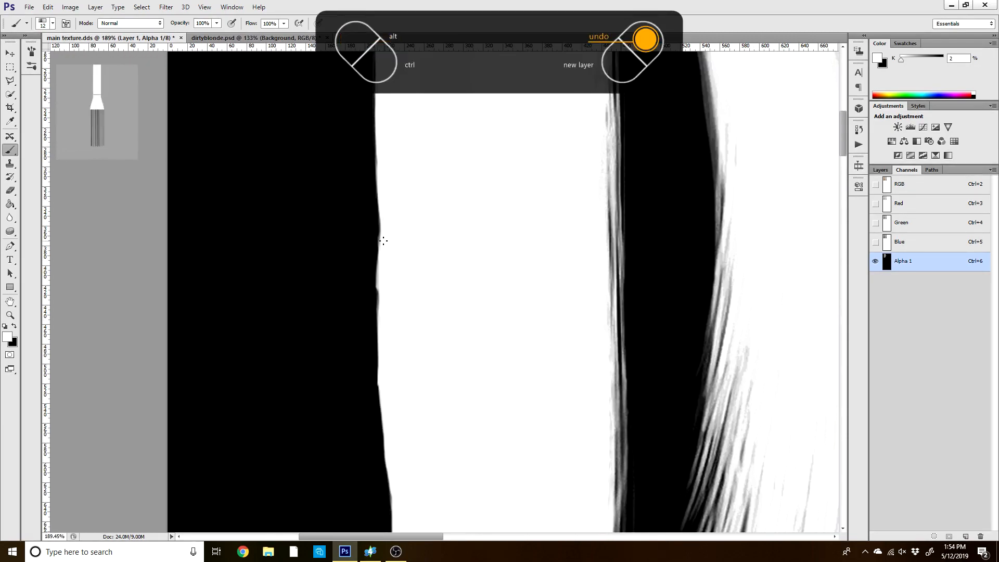
left_click_drag(383, 224, 380, 335)
Paint white bristle strokes over the gray streaks along the middle of the widest strand's right edge.
left_click_drag(609, 125, 616, 323)
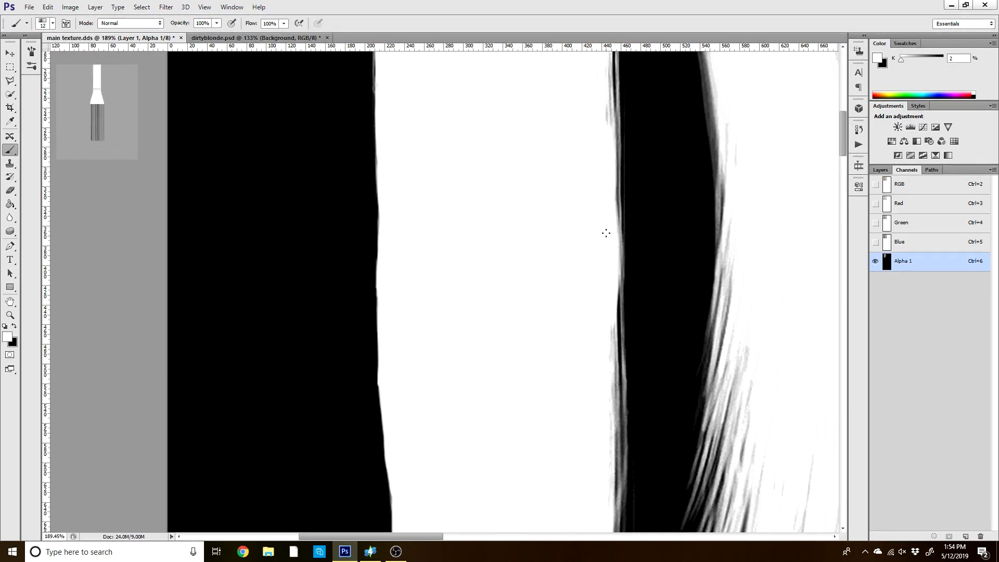
left_click_drag(614, 278, 617, 408)
left_click_drag(617, 364, 620, 487)
left_click_drag(615, 452, 618, 513)
scroll(608, 422, "down", 6)
scroll(608, 471, "up", 6)
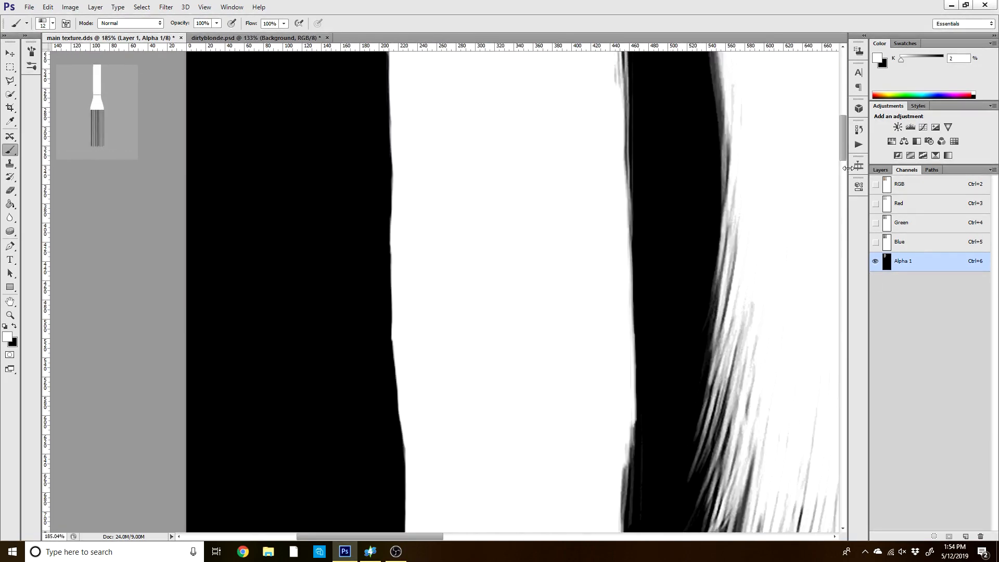
Extend the white fill along the lower part of the widest strand's right edge to even out its outline.
left_click_drag(844, 142, 845, 163)
left_click_drag(631, 256, 626, 352)
left_click_drag(629, 229, 625, 376)
left_click_drag(610, 419, 626, 344)
right_click(661, 232)
left_click(645, 323, "alt")
scroll(643, 289, "down", 5)
scroll(668, 290, "up", 3)
Fill the streaks on the widest strand's upper right edge with white and patch the dark spot at its top left corner.
left_click_drag(843, 140, 837, 106)
left_click(612, 162, "alt")
left_click_drag(617, 139, 620, 333)
left_click_drag(614, 272, 624, 416)
left_click_drag(626, 461, 624, 354)
scroll(424, 145, "up", 3)
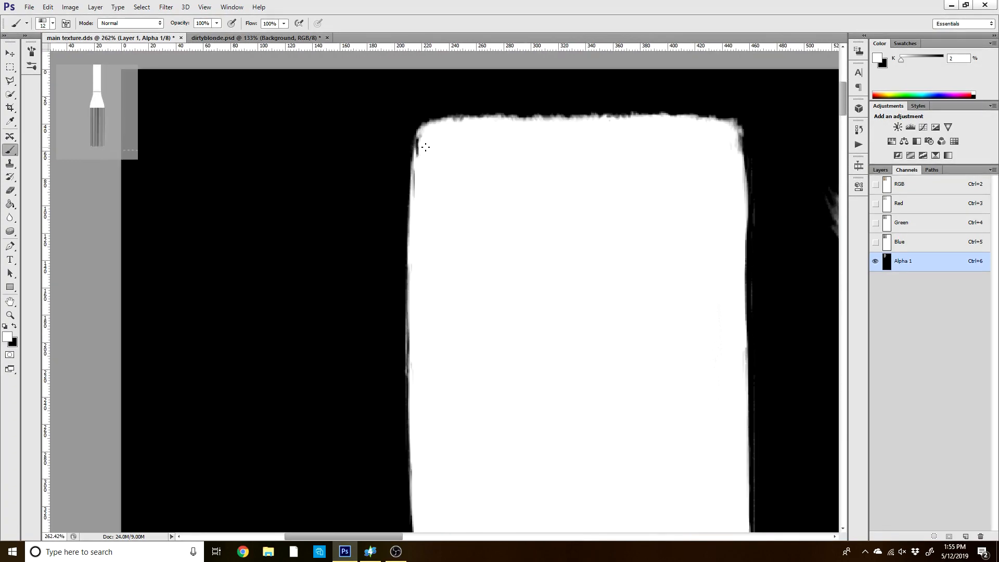
left_click_drag(417, 153, 427, 130)
Switch to a 12 px hard round brush and show the RGB channels with Alpha 1 to compare the mask with the hair texture.
scroll(470, 236, "down", 6)
scroll(524, 503, "up", 1)
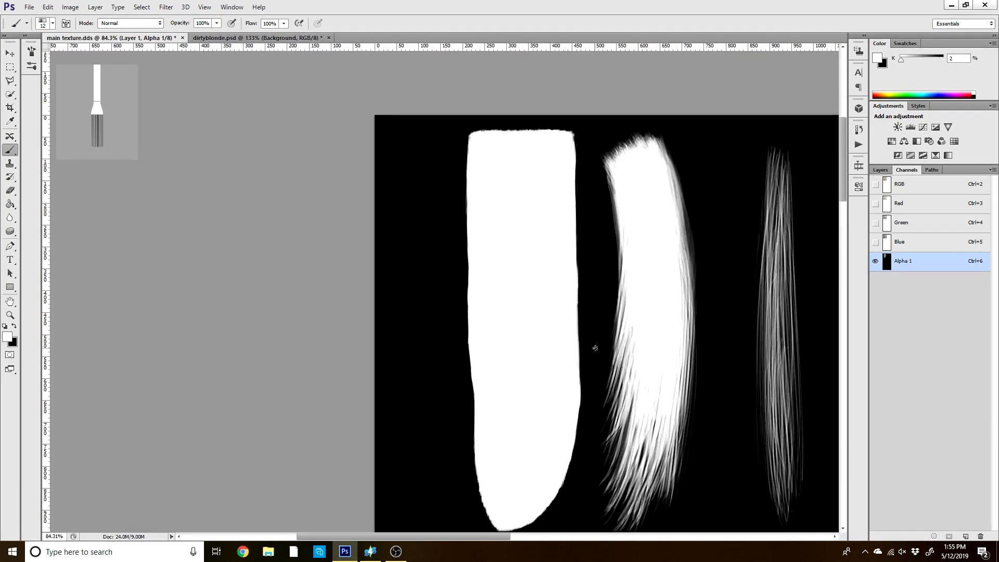
scroll(597, 343, "down", 1)
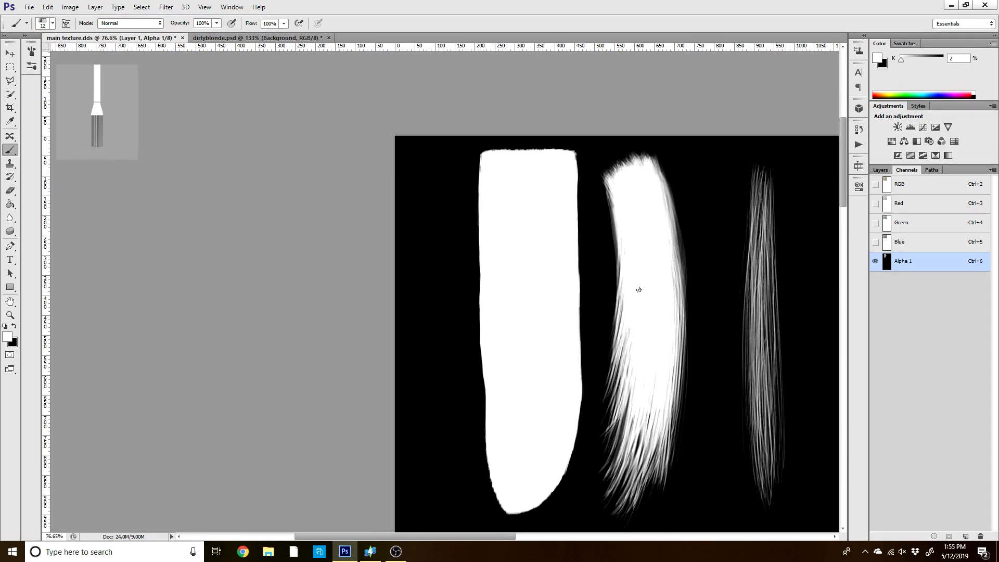
scroll(839, 166, "up", 1)
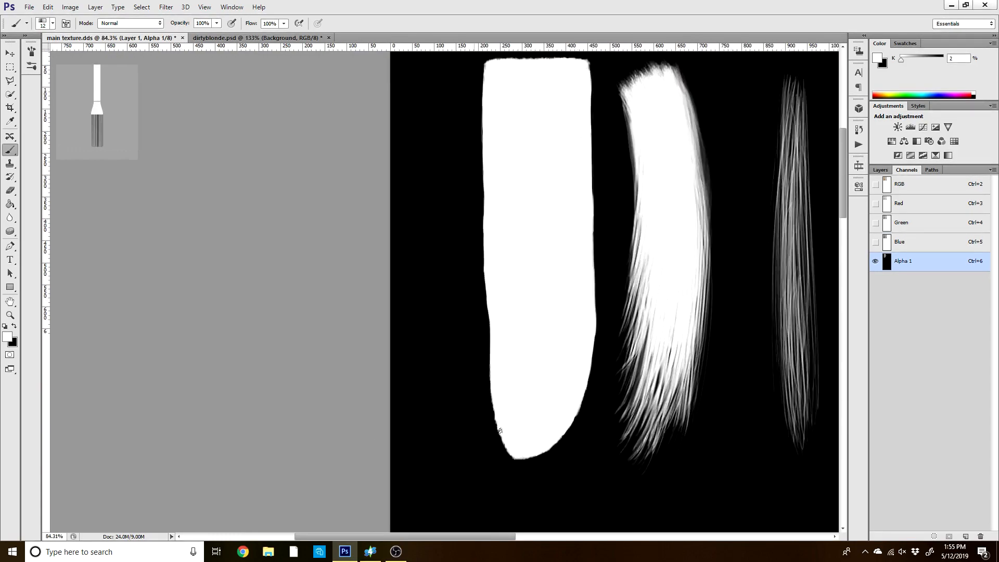
left_click_drag(845, 171, 843, 163)
left_click_drag(375, 536, 389, 536)
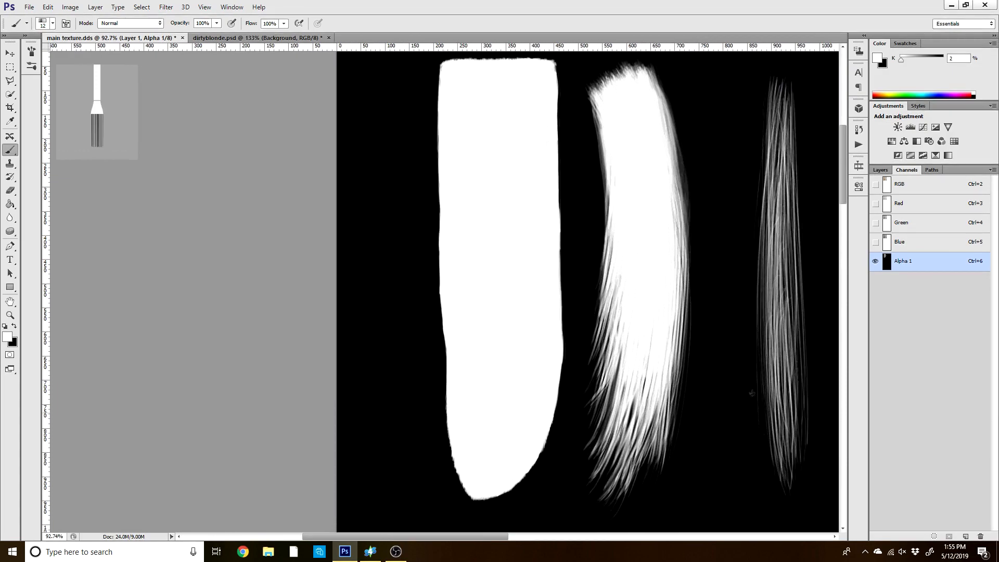
right_click(548, 141)
double_click(584, 214)
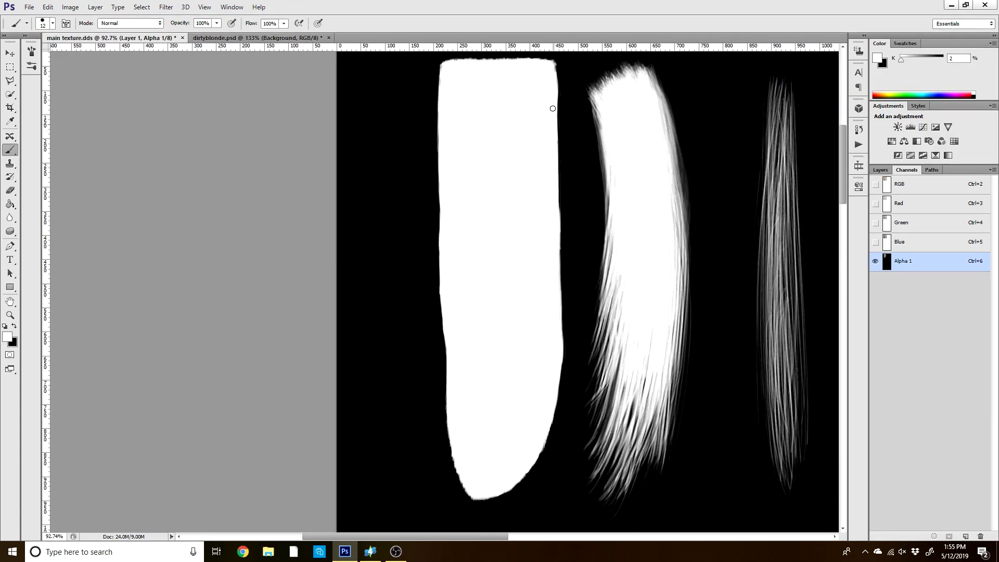
left_click(875, 184)
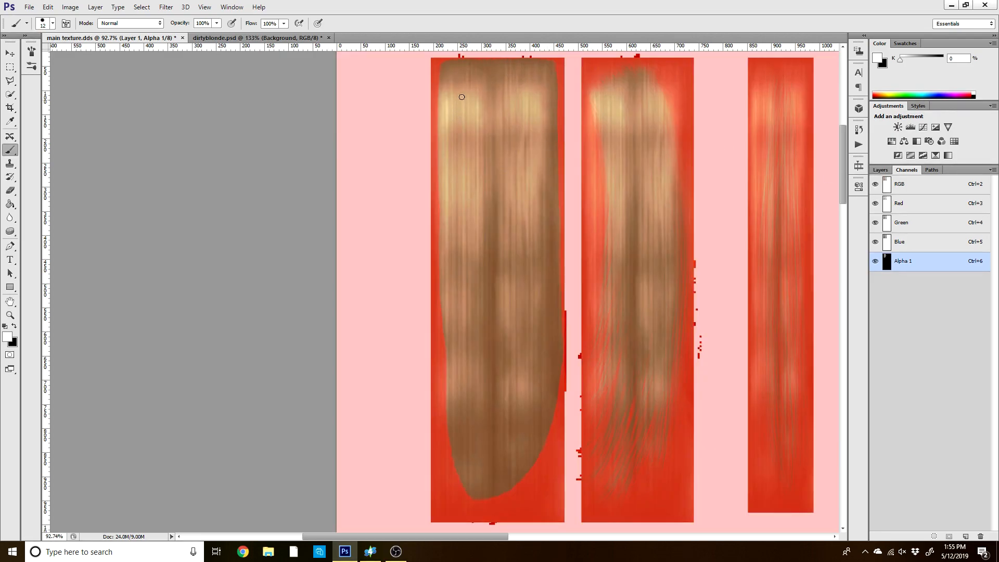
scroll(473, 68, "up", 2)
scroll(496, 93, "down", 3)
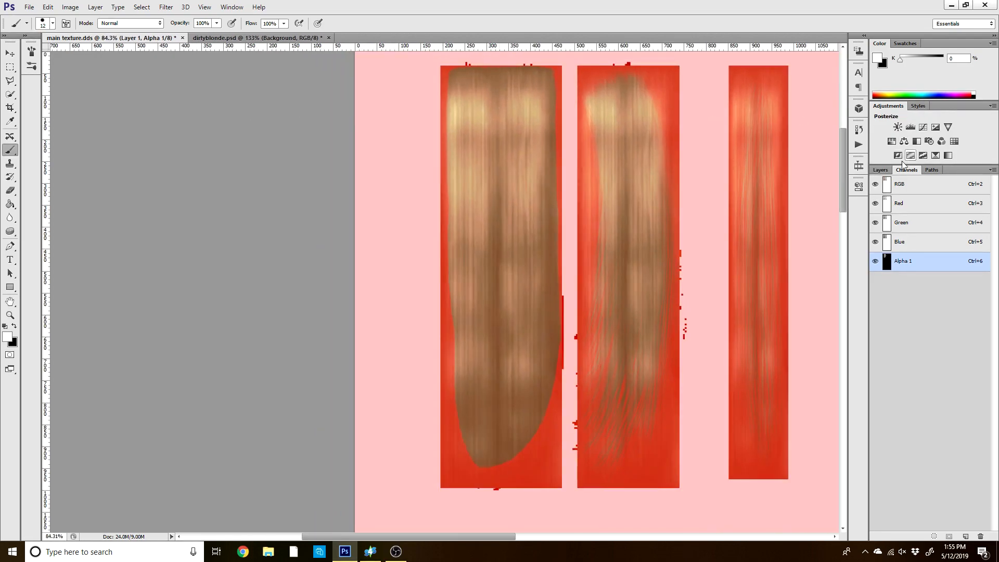
Target the RGB composite channel and nudge the hair texture layer slightly upward so it covers the top of the mask.
left_click(906, 183)
key("v")
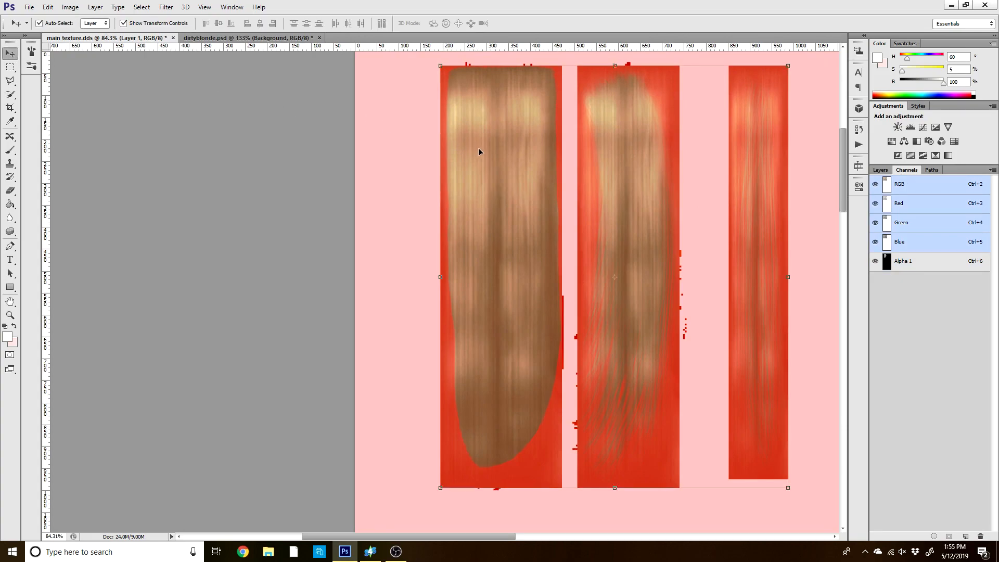
key("Up")
key("Up")
key("Up")
key("Up")
key("Up")
key("Up")
left_click_drag(480, 136, 481, 135)
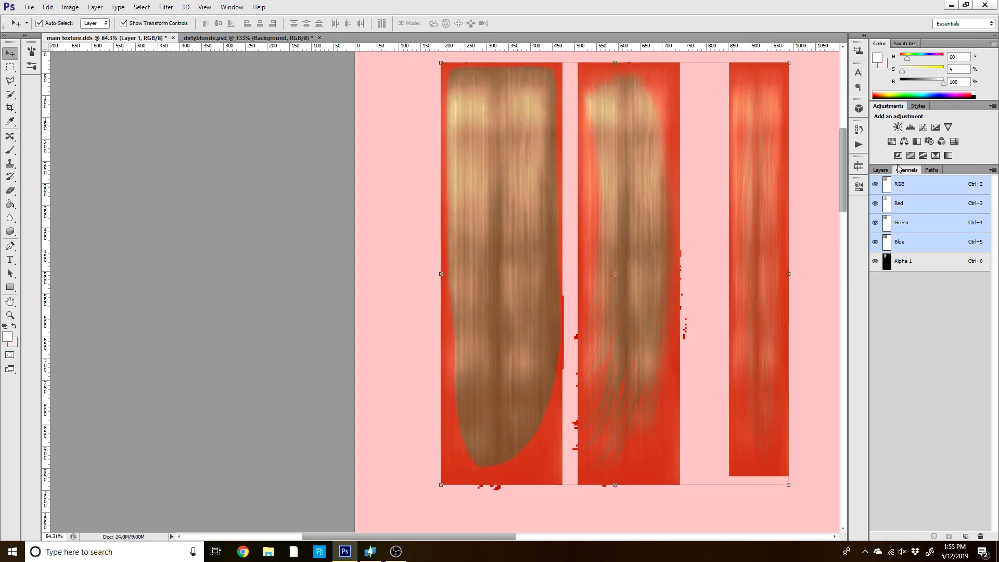
Show only the Alpha 1 channel and touch up the widest strand's top right corner in white with the 12 px brush.
left_click(915, 265)
left_click(875, 184)
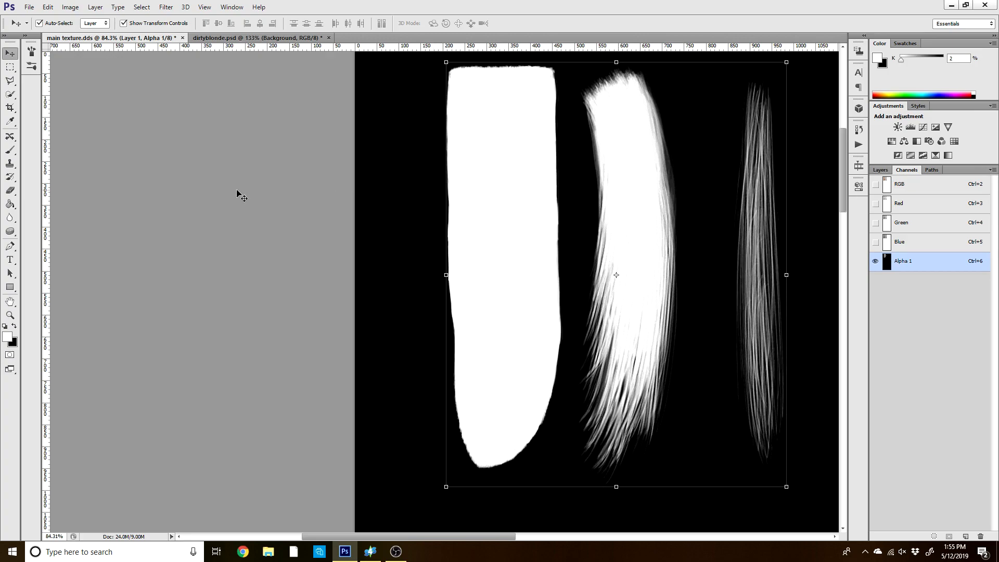
scroll(616, 178, "up", 6)
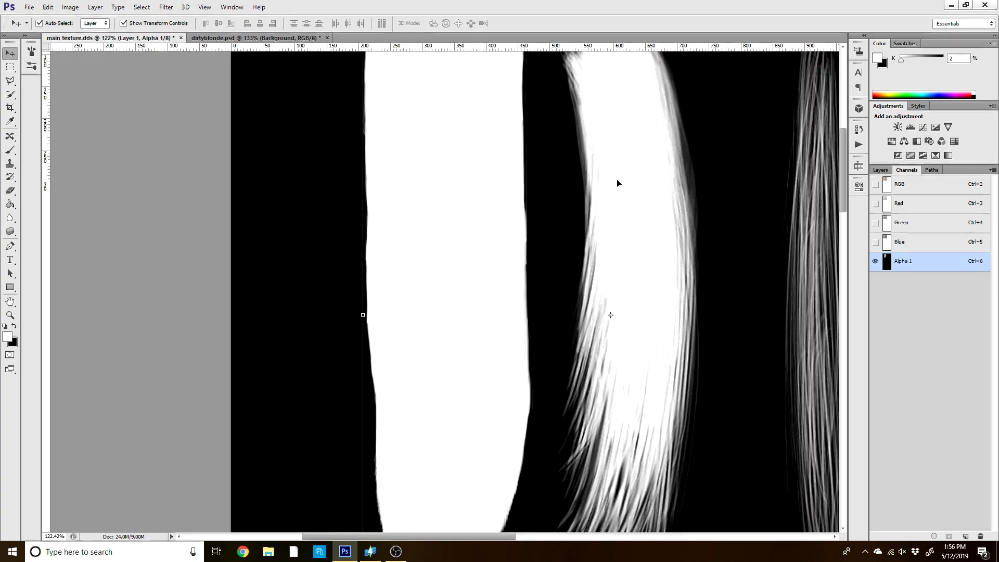
left_click_drag(841, 134, 846, 111)
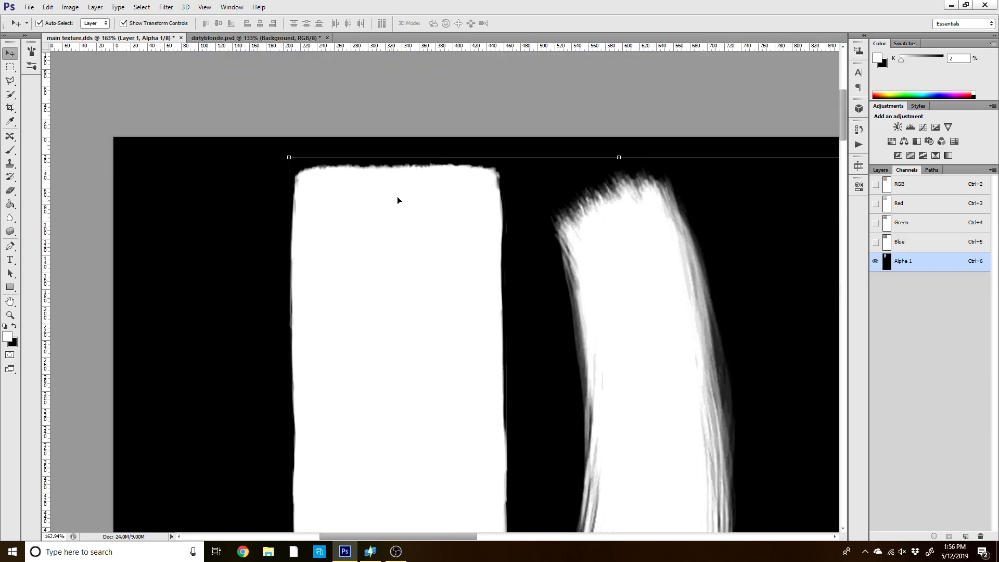
scroll(416, 192, "up", 2)
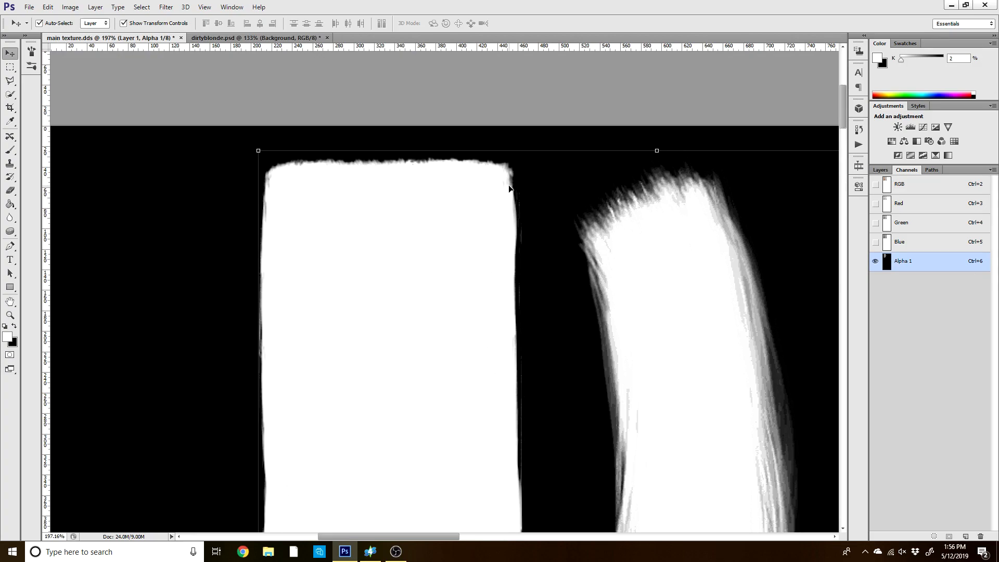
left_click(11, 151)
left_click(502, 216, "alt")
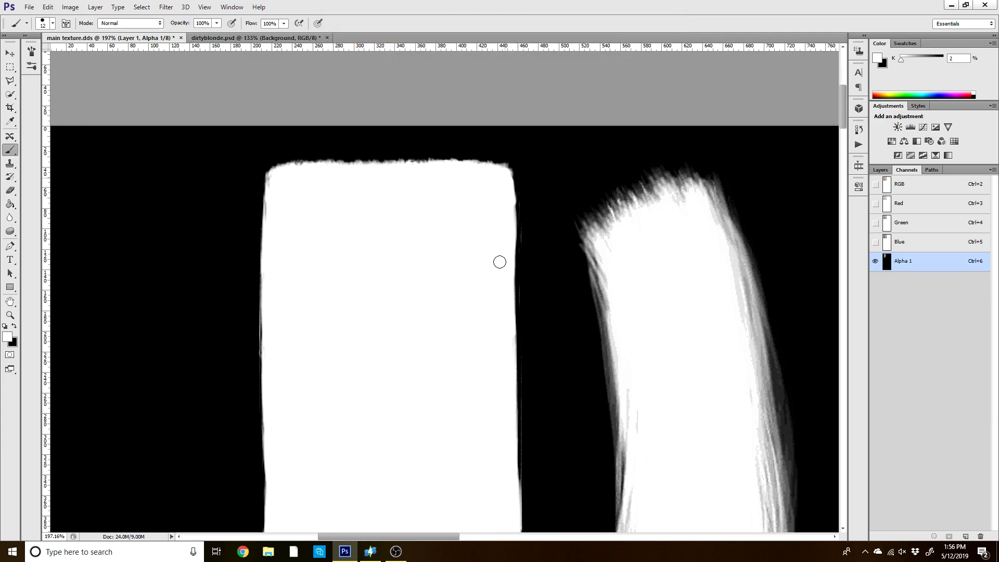
Examine the widest strand's mask from top to tip alongside the neighbouring strands in the Alpha 1 channel.
scroll(493, 223, "down", 5)
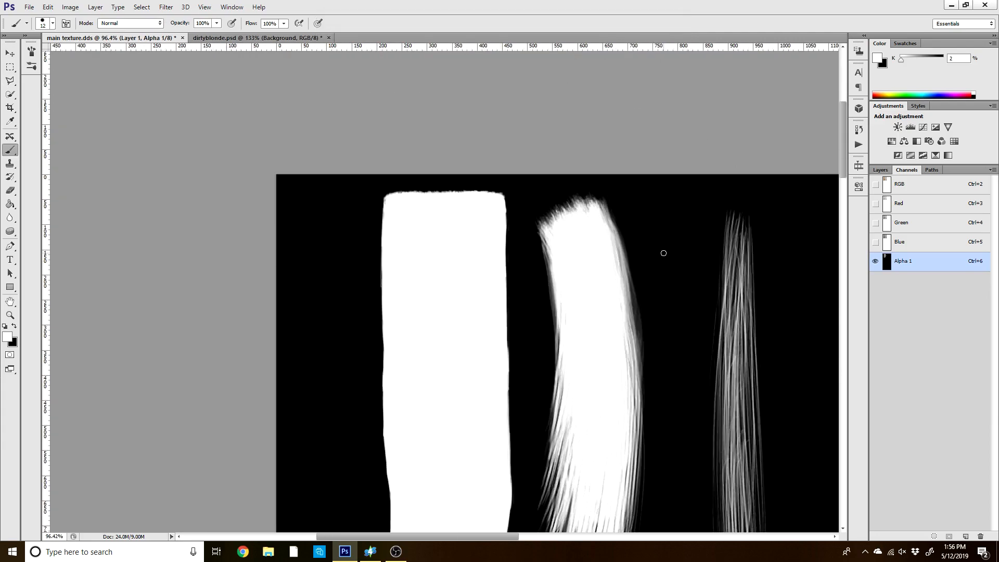
scroll(642, 439, "up", 1)
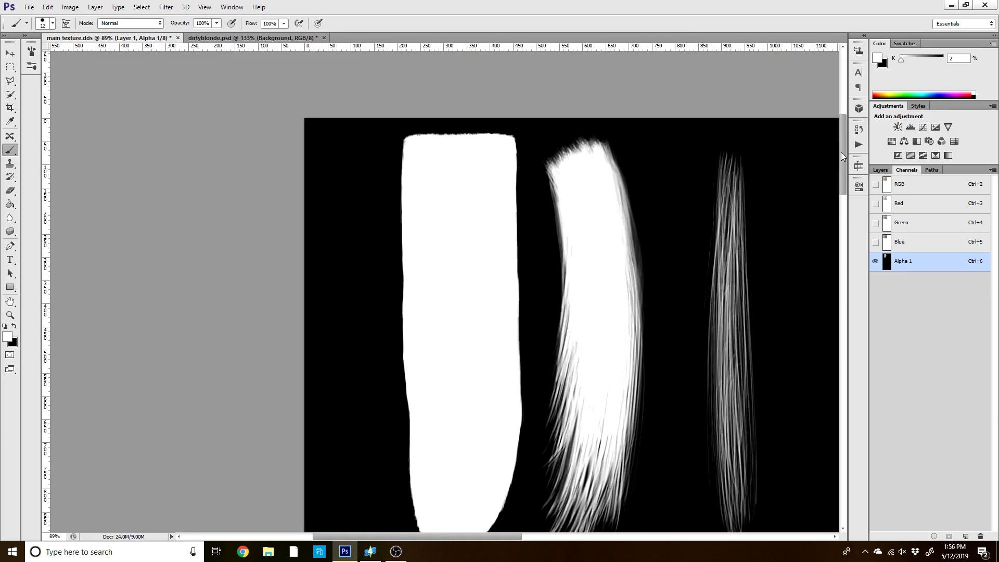
left_click_drag(842, 156, 843, 177)
left_click_drag(401, 536, 439, 536)
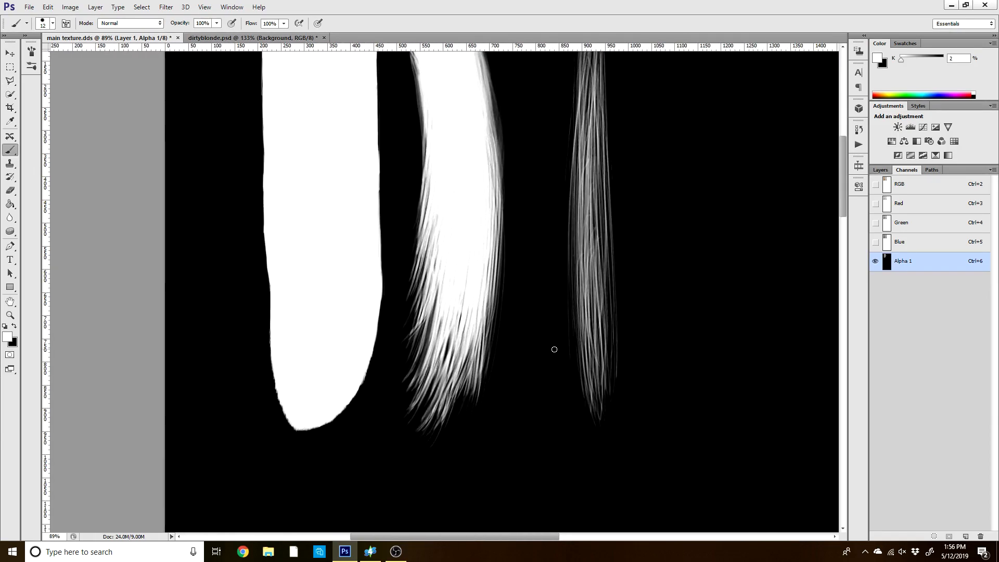
scroll(554, 349, "up", 1)
scroll(811, 228, "down", 2)
left_click_drag(845, 160, 845, 143)
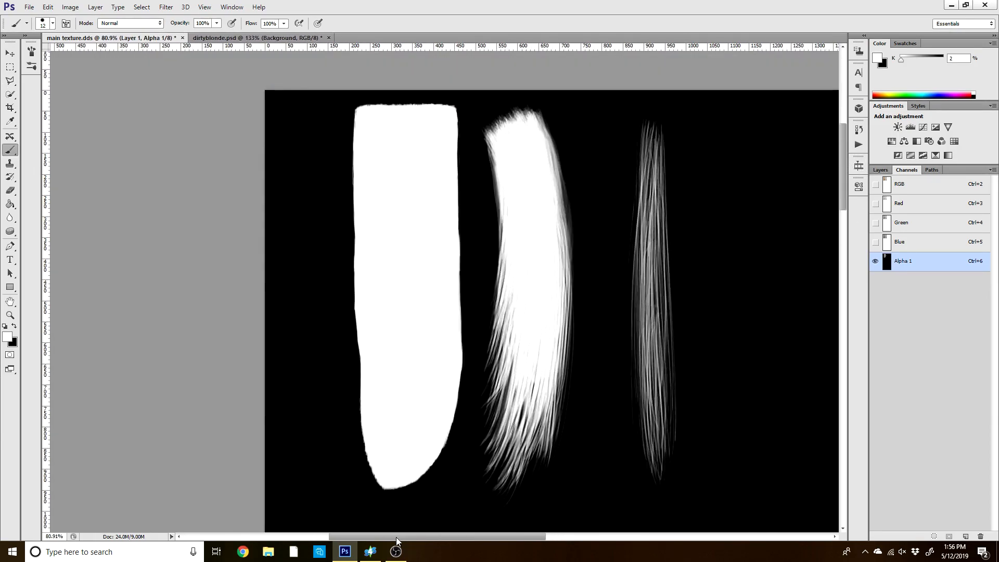
scroll(395, 537, "down", 2)
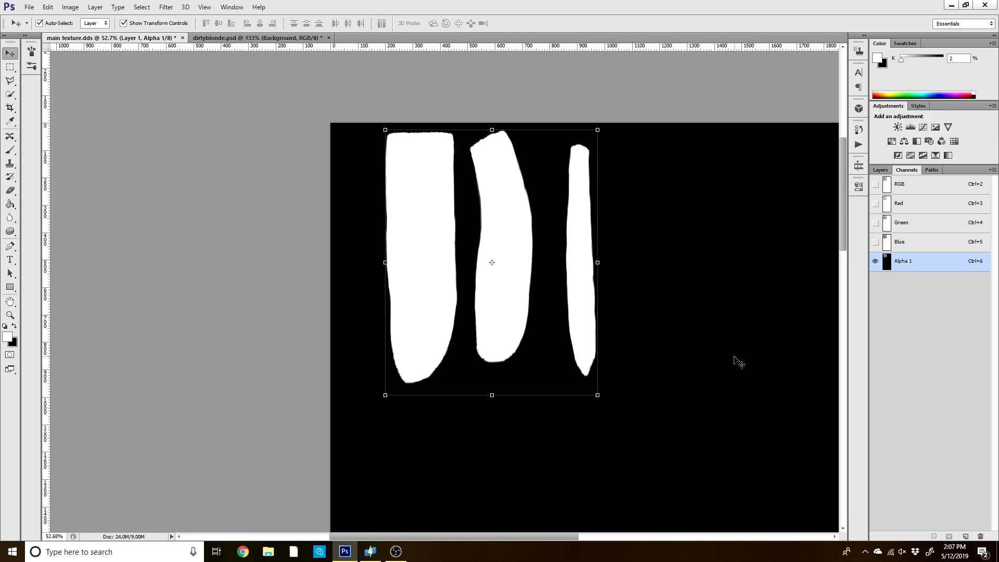
Examine the solid white masks of all three strands, including the edges around their lower tips.
scroll(736, 363, "up", 4)
scroll(704, 379, "down", 3)
scroll(507, 255, "up", 1)
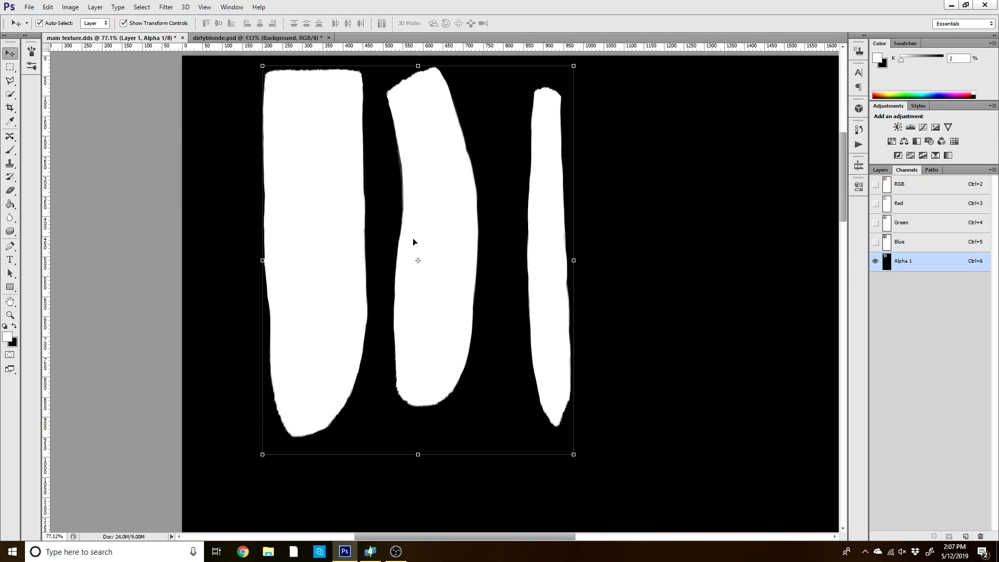
scroll(494, 303, "down", 1)
scroll(455, 387, "up", 5)
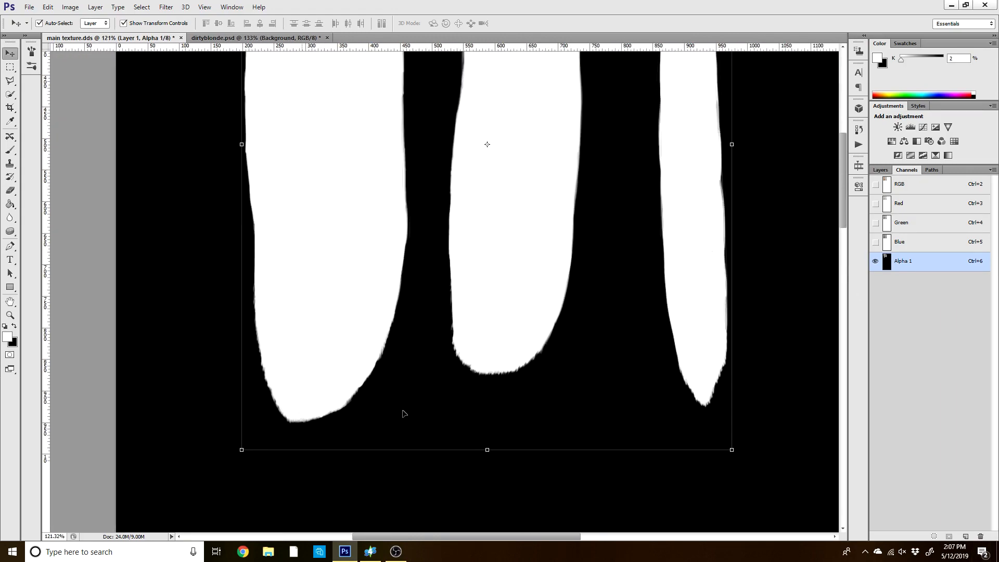
scroll(473, 366, "up", 1)
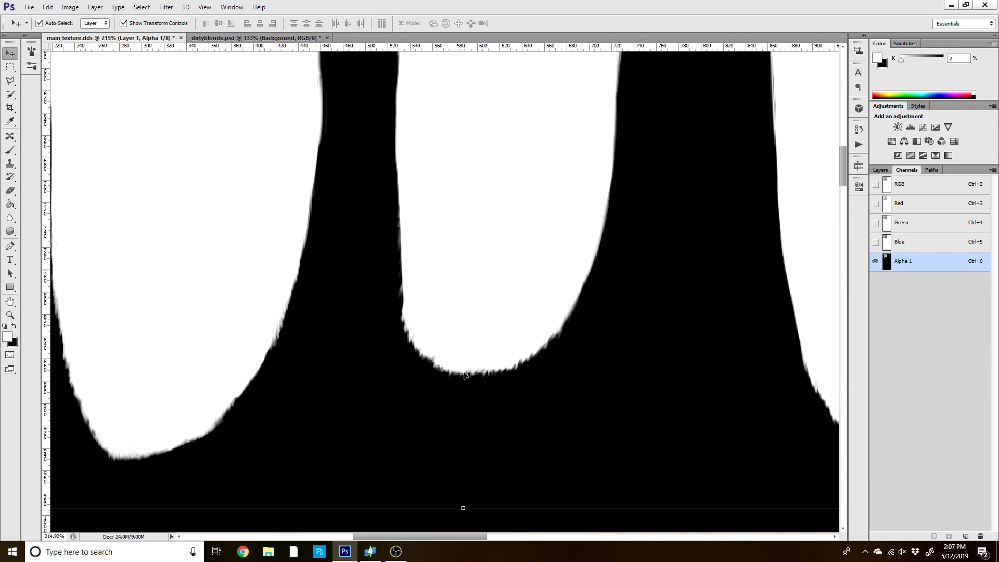
scroll(465, 374, "down", 3)
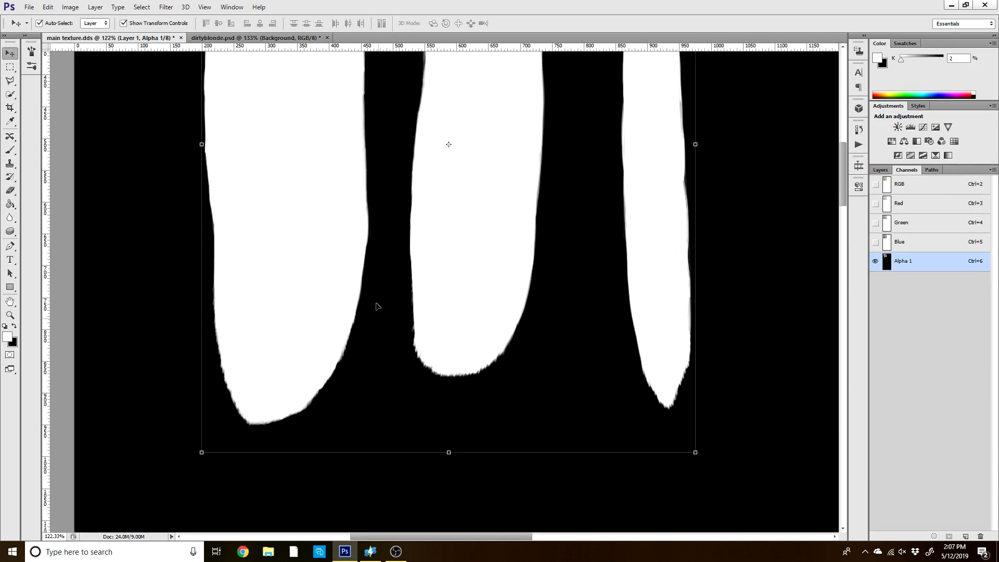
scroll(377, 306, "down", 3)
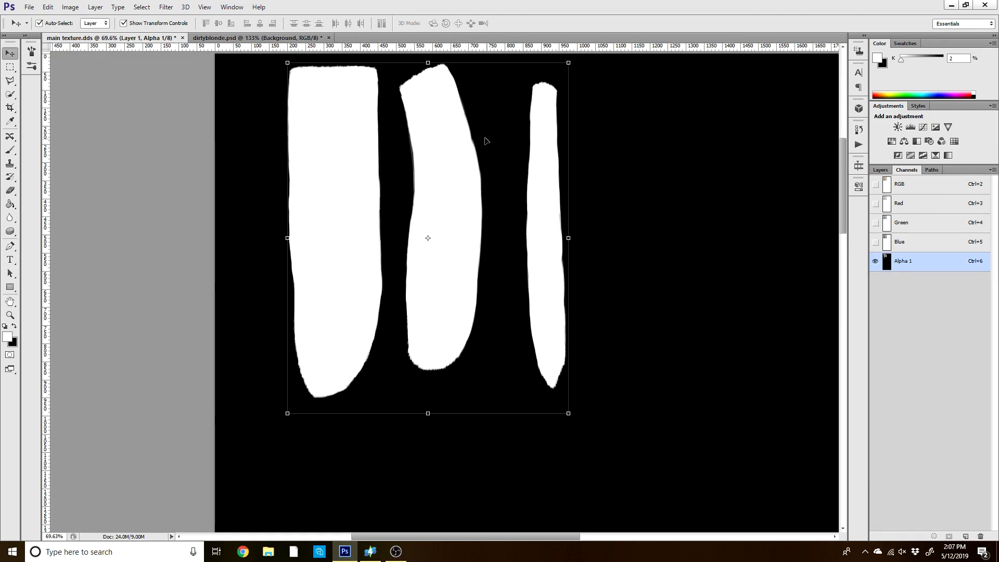
scroll(489, 142, "down", 1)
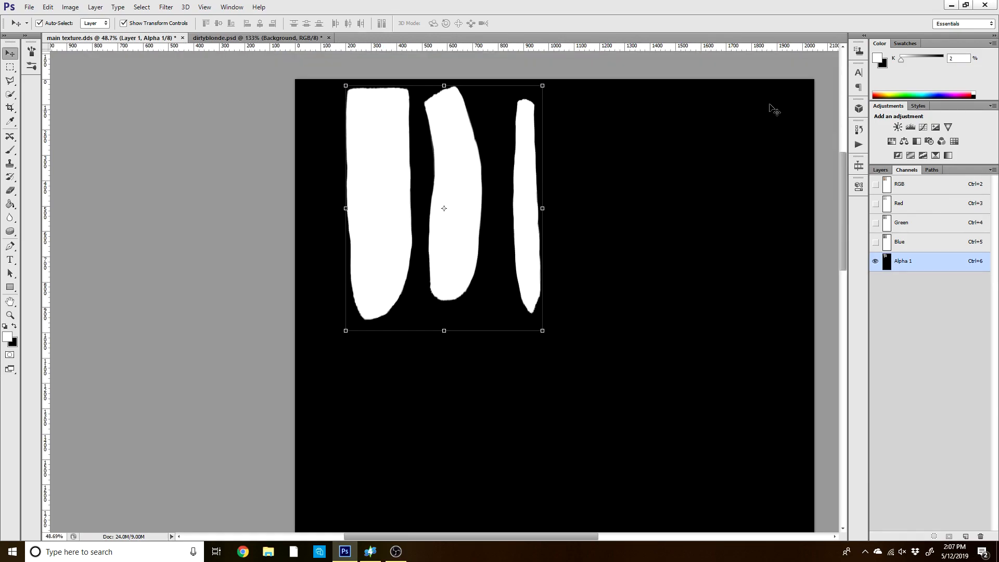
Show the RGB channels with Alpha 1 and save the texture as try1.dds in D3D/DDS format with DXT5 interpolated alpha.
left_click(876, 185)
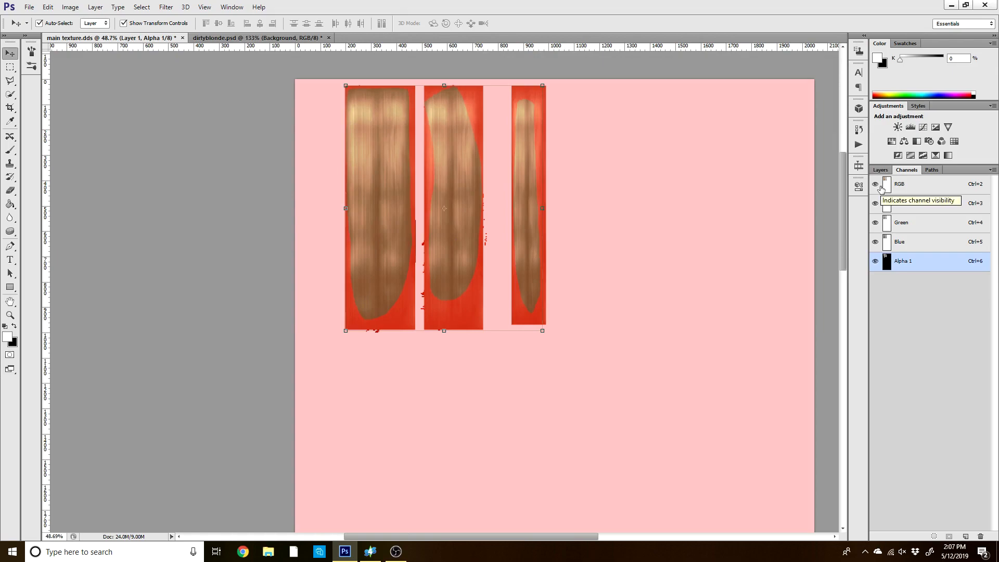
left_click(880, 170)
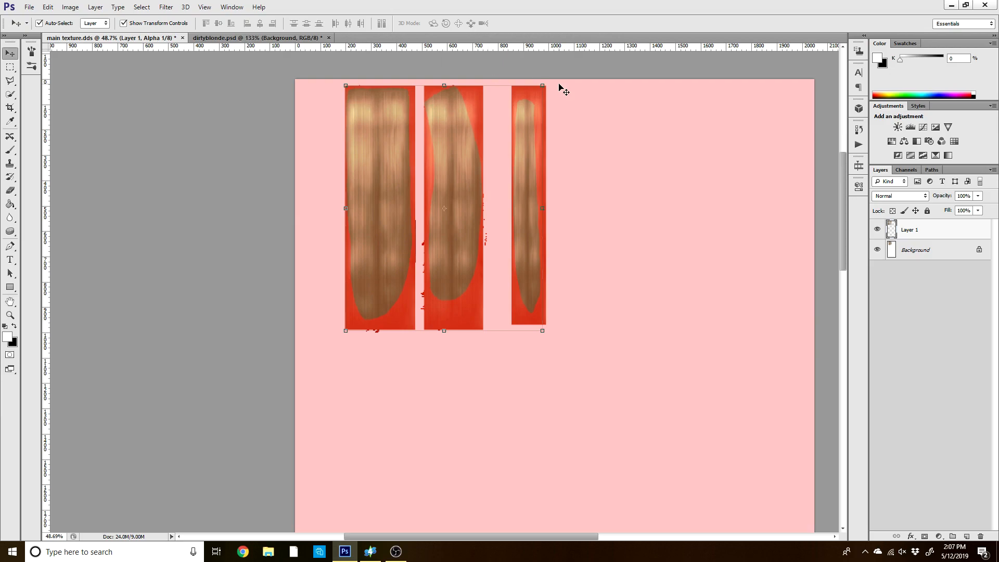
key("ctrl+shift+s")
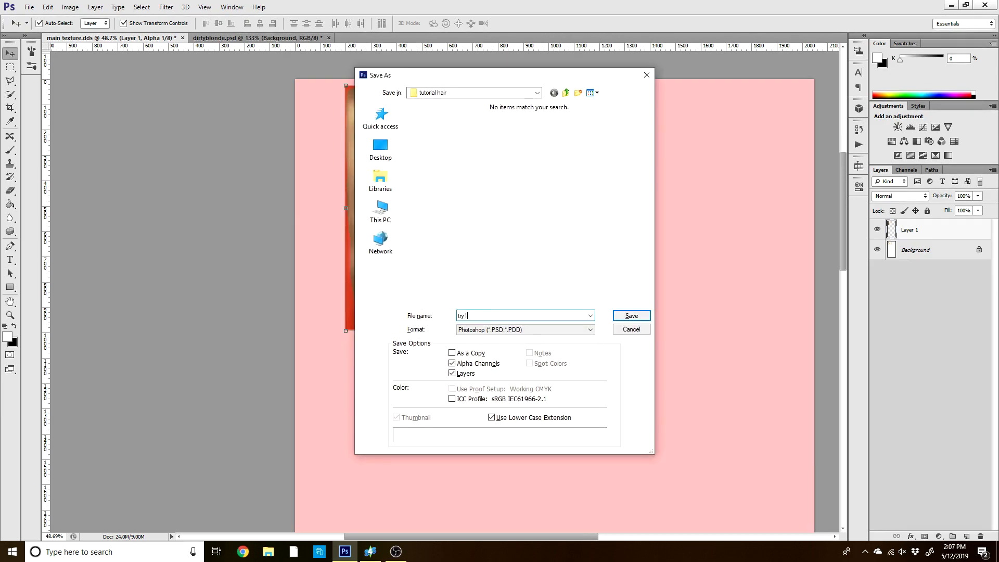
left_click(574, 330)
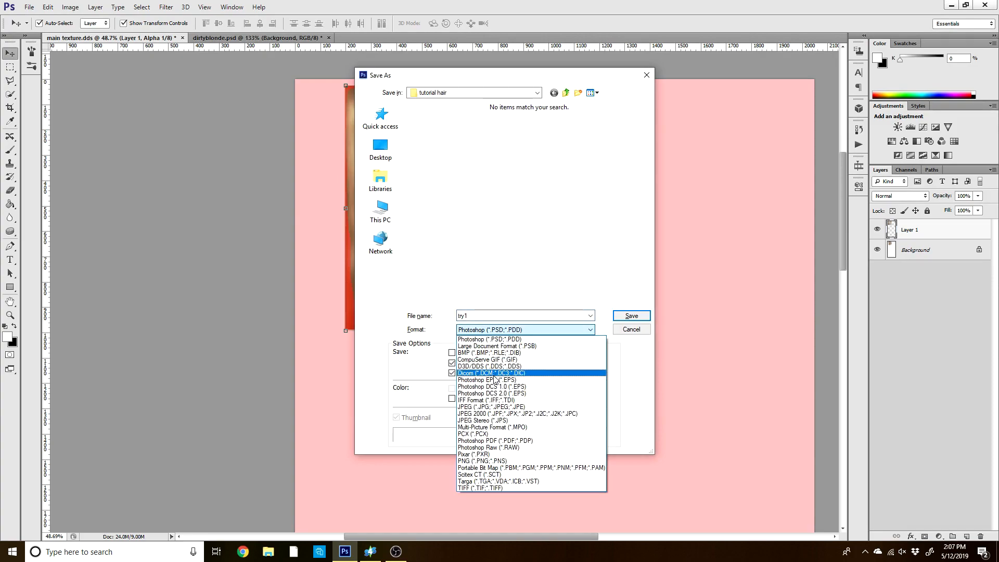
left_click(494, 366)
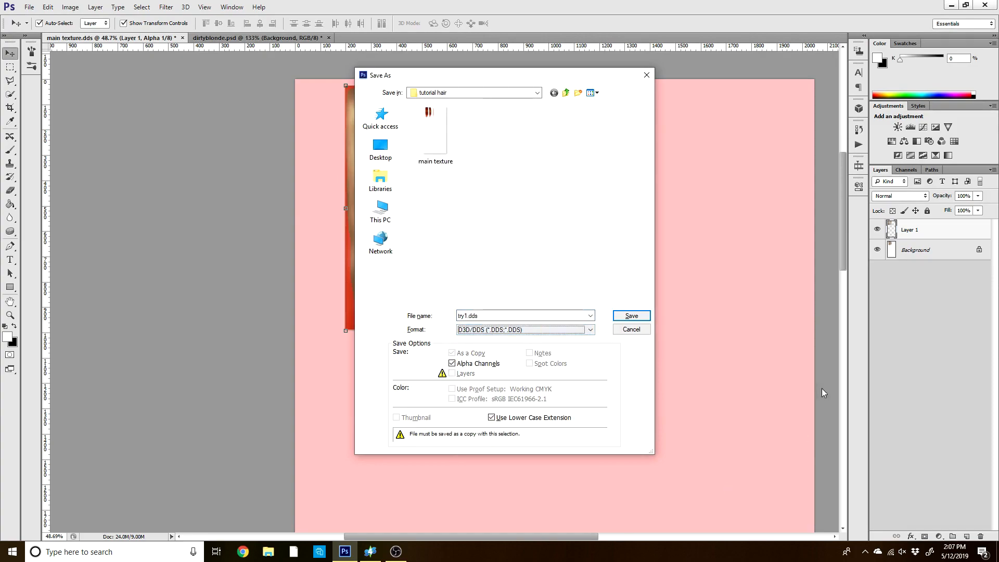
left_click(631, 316)
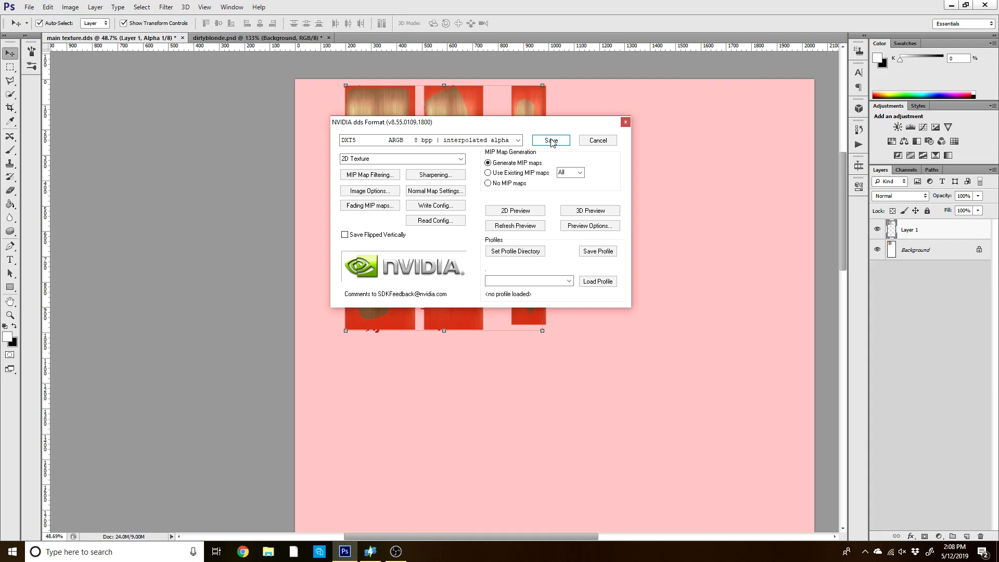
left_click(551, 140)
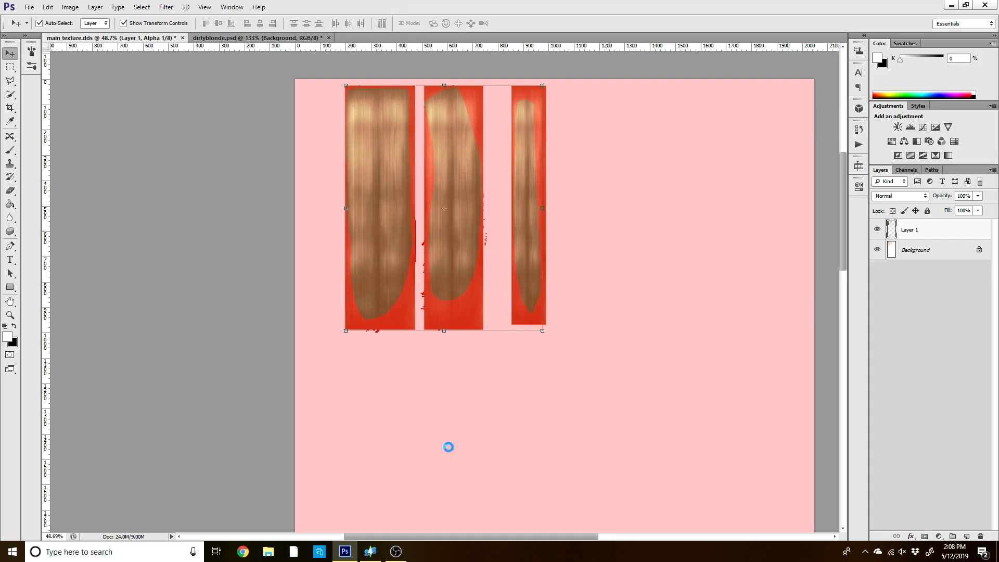
left_click(370, 551)
left_click(528, 321)
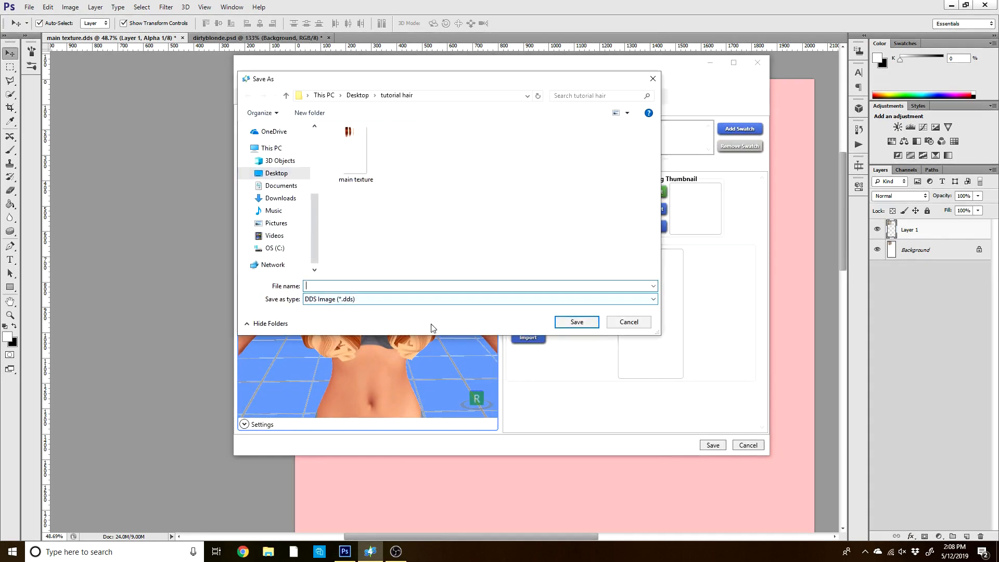
left_click(653, 78)
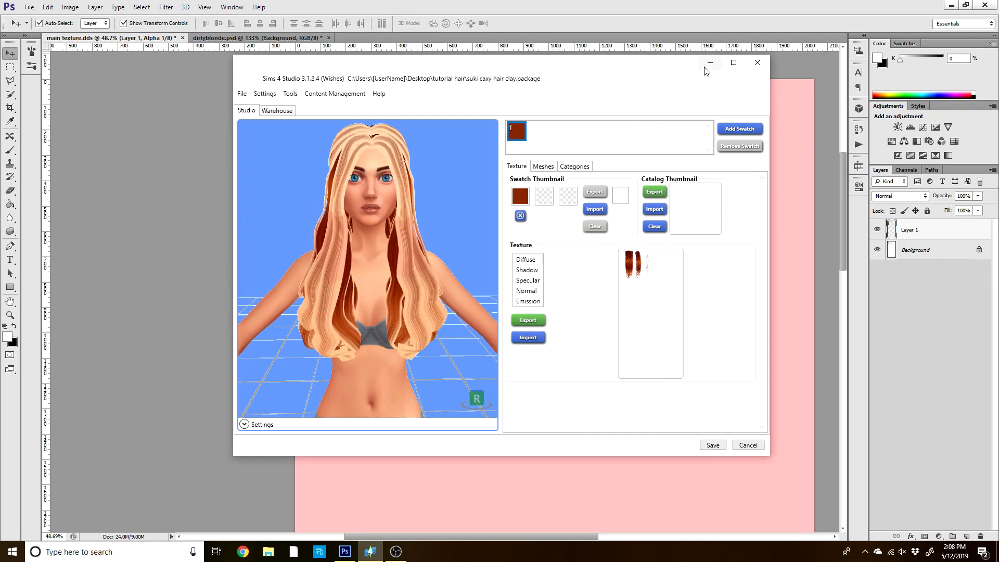
left_click(709, 62)
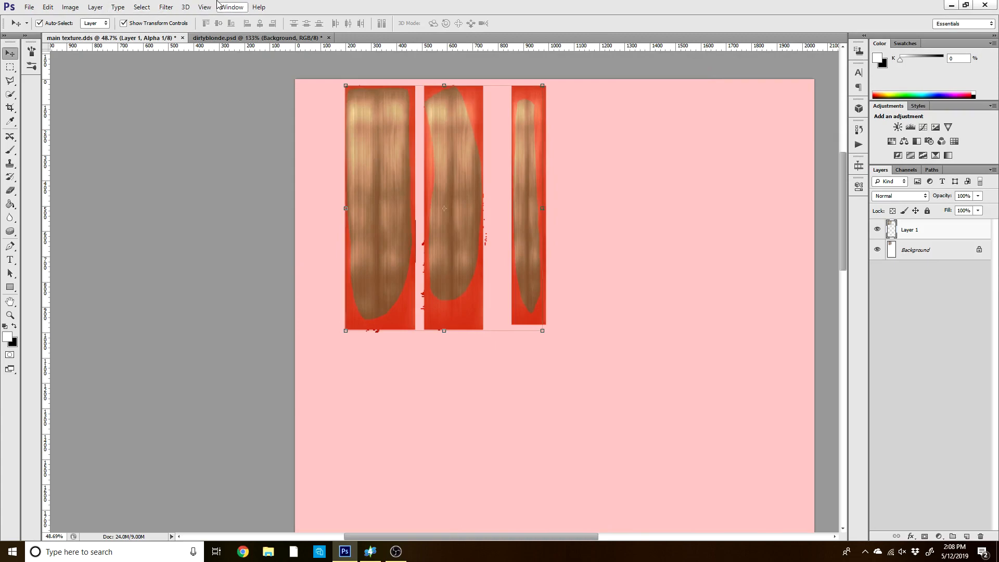
Save the texture in D3D/DDS format over the existing try1 file, using DXT5 interpolated alpha and generated MIP maps.
left_click(29, 7)
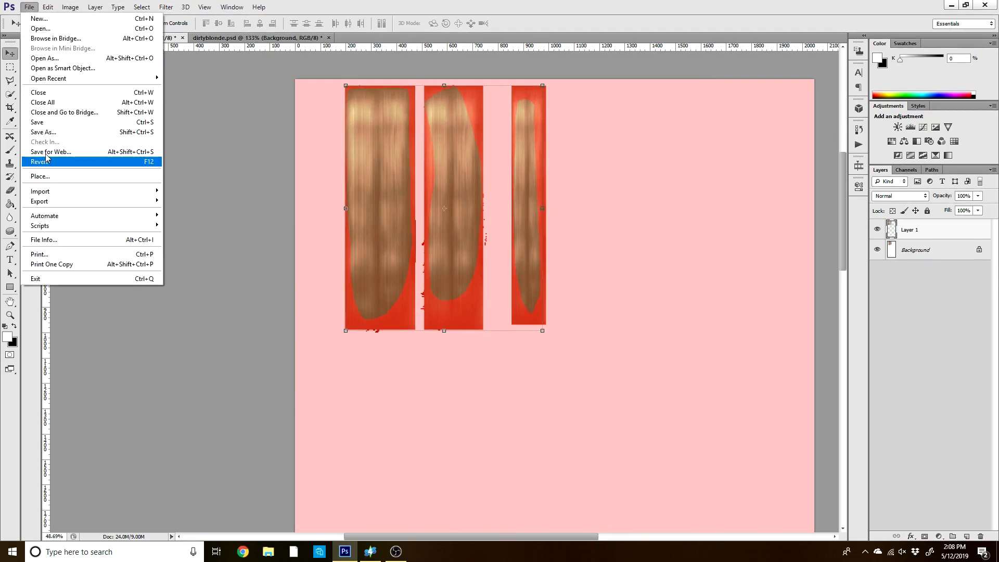
left_click(47, 138)
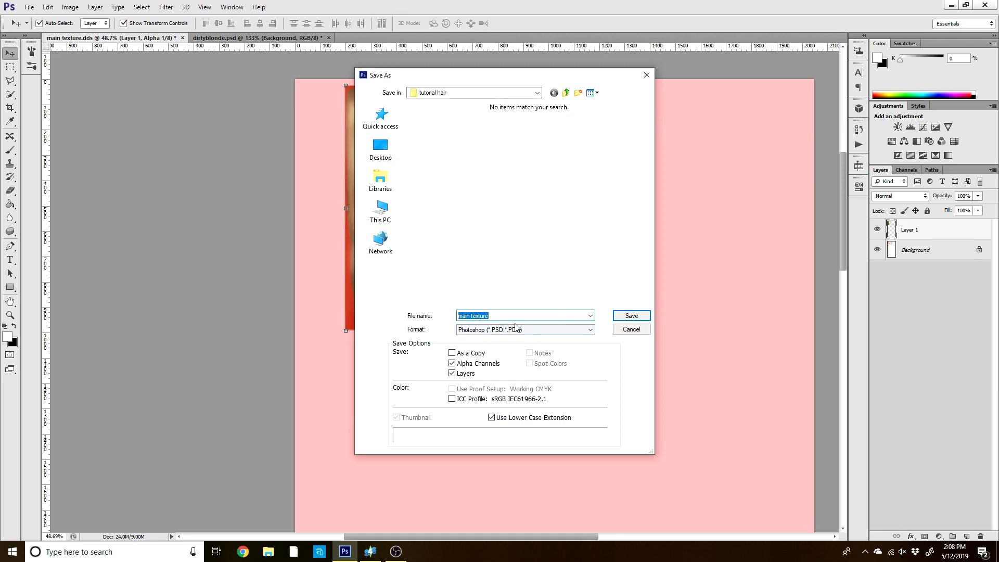
left_click(515, 327)
left_click(512, 367)
left_click(494, 151)
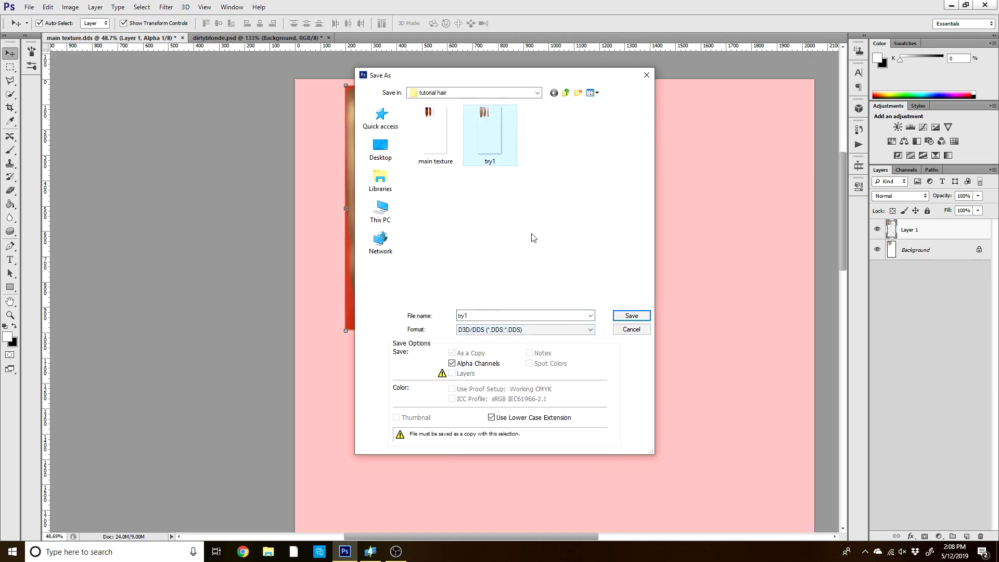
left_click(631, 315)
left_click(478, 207)
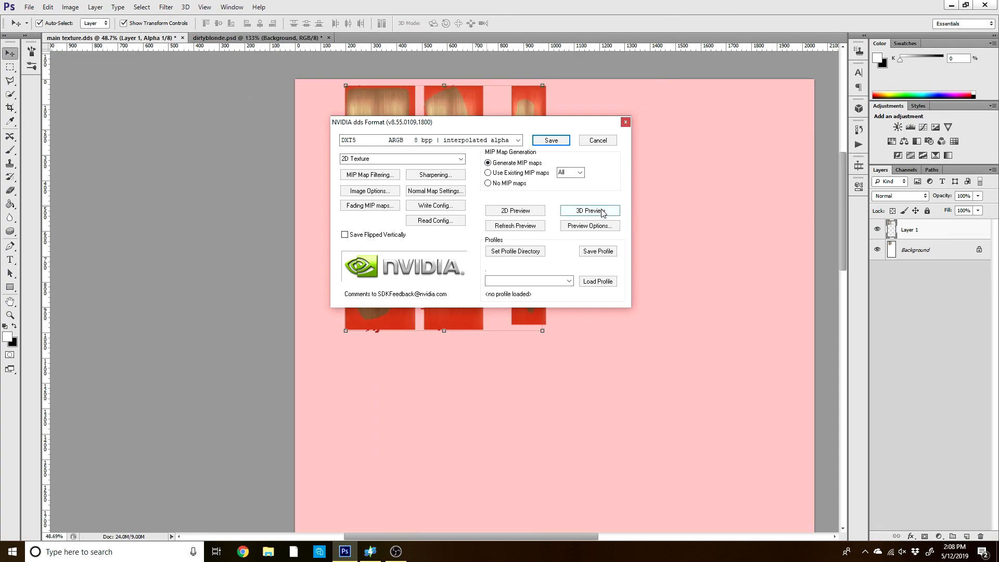
left_click(566, 141)
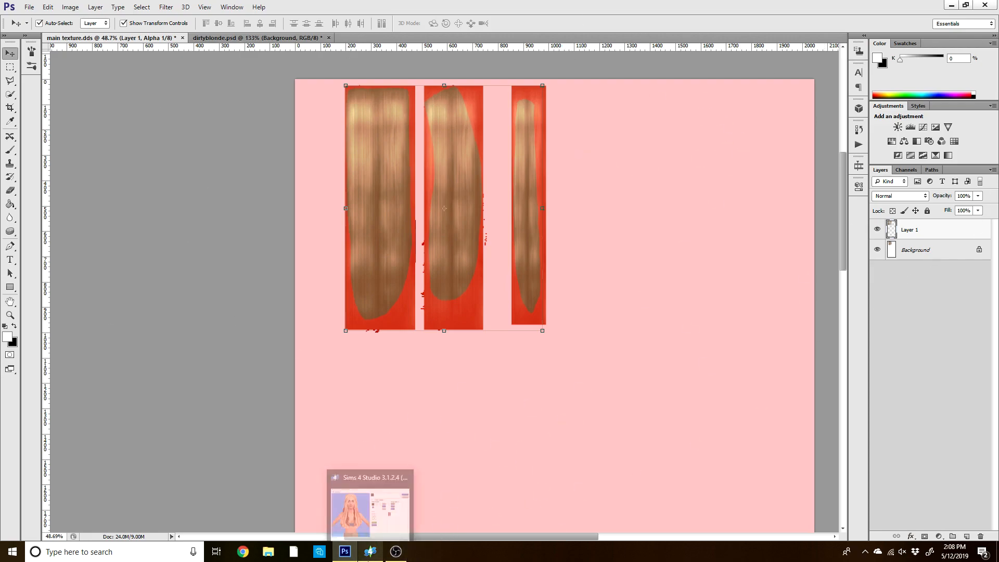
Switch to Sims 4 Studio and import the try1 texture onto the hair.
left_click(370, 552)
mouse_move(365, 258)
left_mouse_down()
mouse_move(369, 275)
mouse_move(376, 262)
left_mouse_up()
left_click(535, 336)
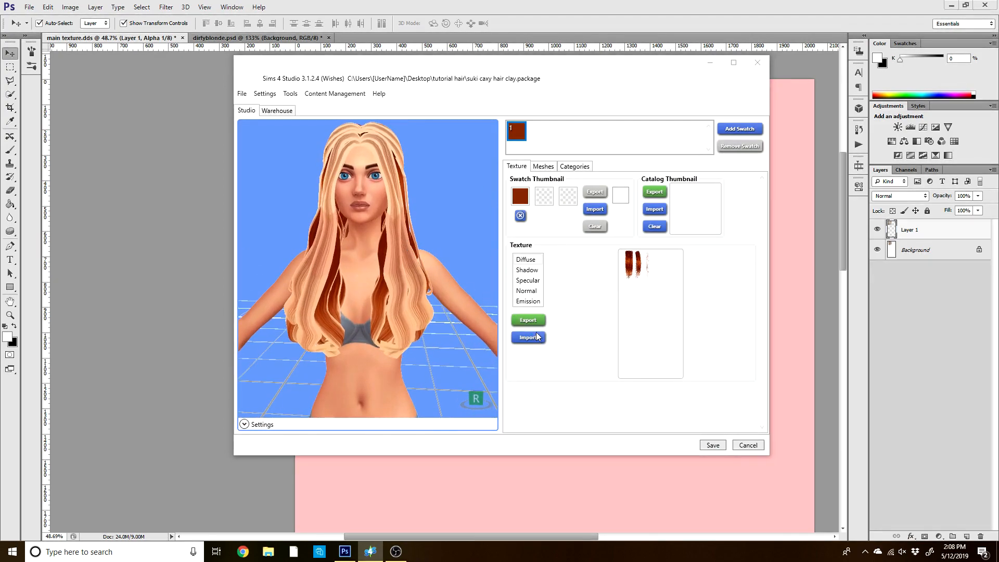
left_click(414, 156)
left_click(575, 322)
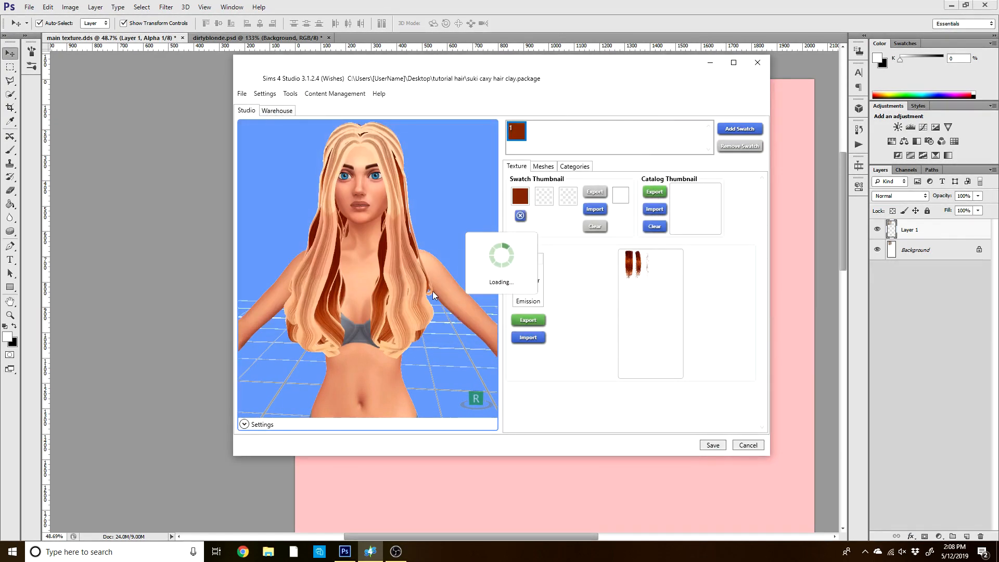
Check the new hair texture on the Sim preview from several angles, save the package and return to Photoshop.
left_click_drag(437, 223, 343, 312)
scroll(435, 201, "up", 3)
scroll(361, 231, "down", 2)
left_click_drag(361, 231, 370, 268)
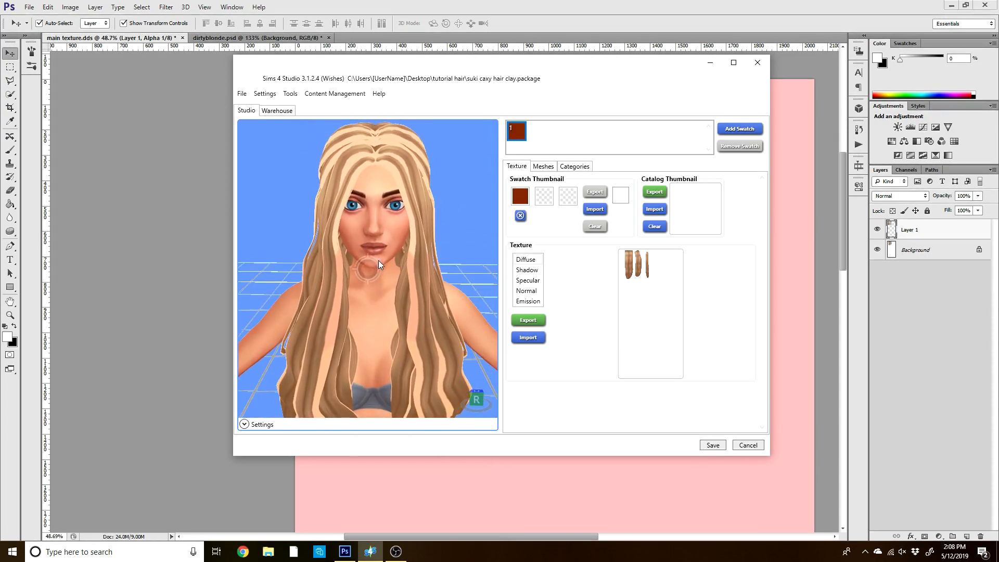
left_click(711, 446)
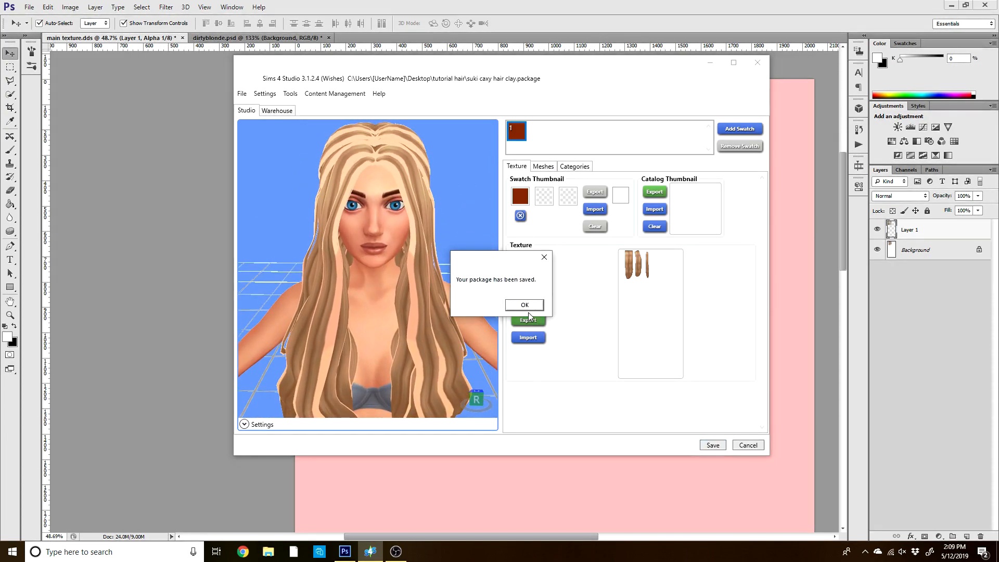
left_click(529, 311)
left_click(710, 62)
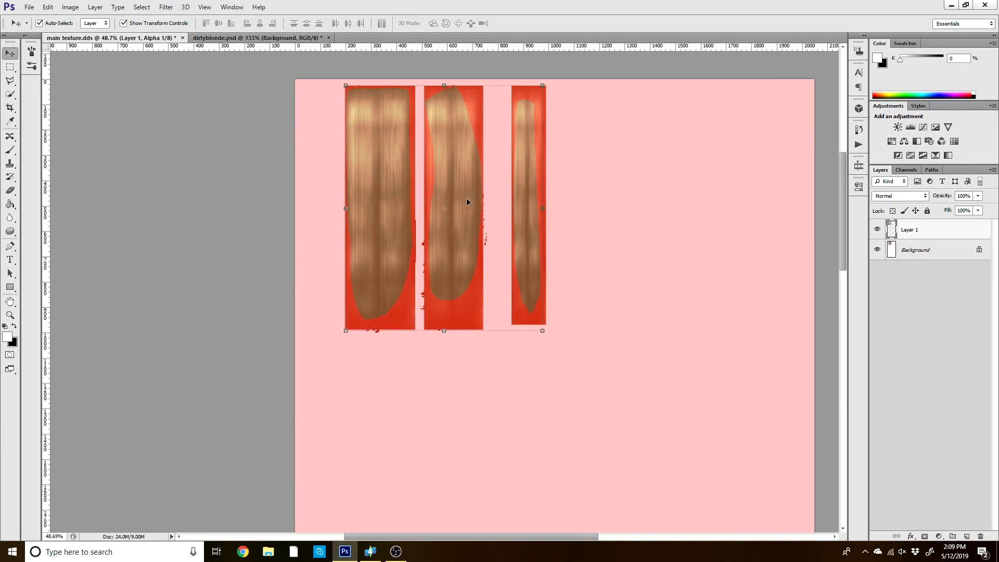
Save the texture in D3D/DDS format over try1 again, using DXT5 interpolated alpha and generated MIP maps.
scroll(448, 120, "up", 5)
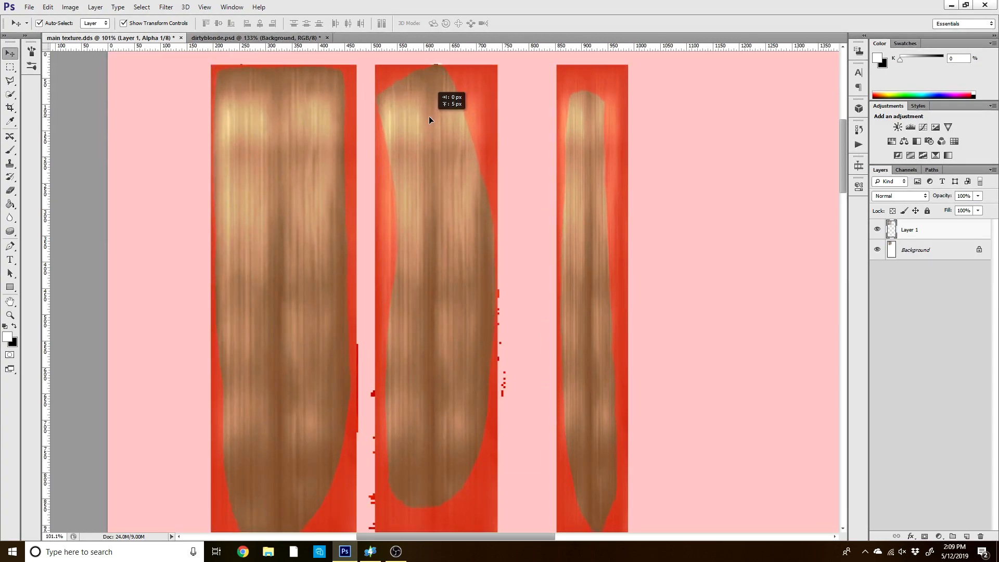
scroll(429, 122, "down", 1)
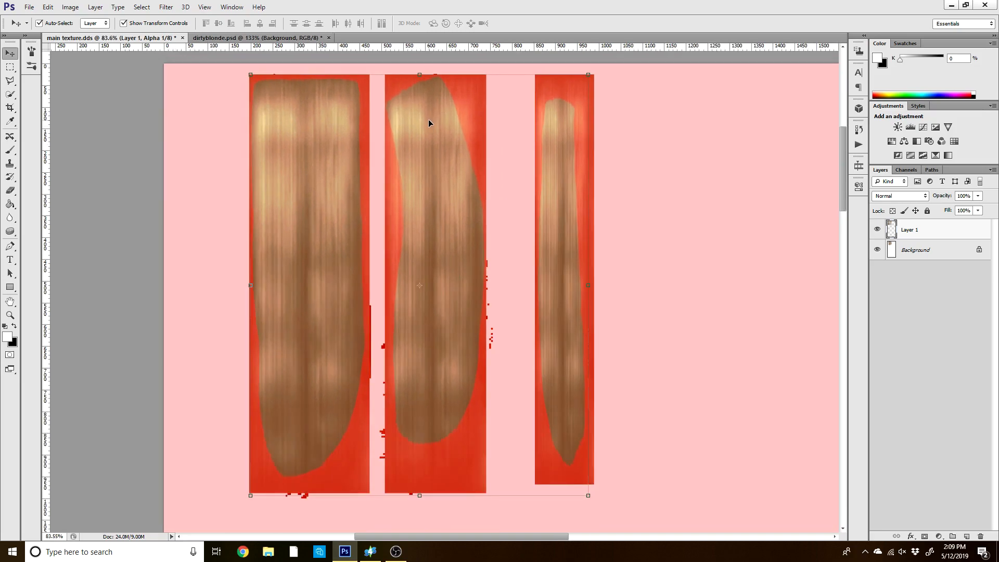
key("ctrl+shift+s")
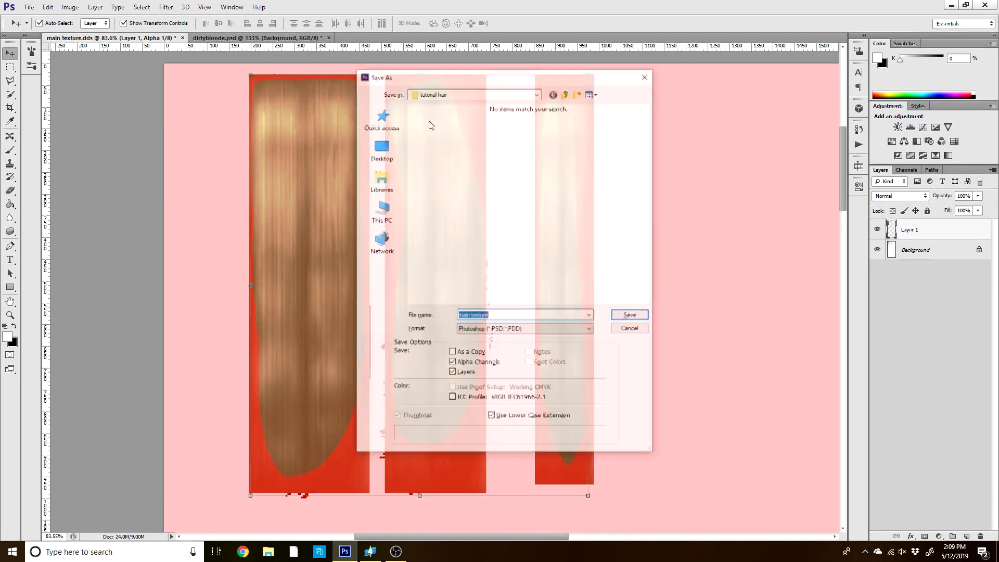
left_click(494, 331)
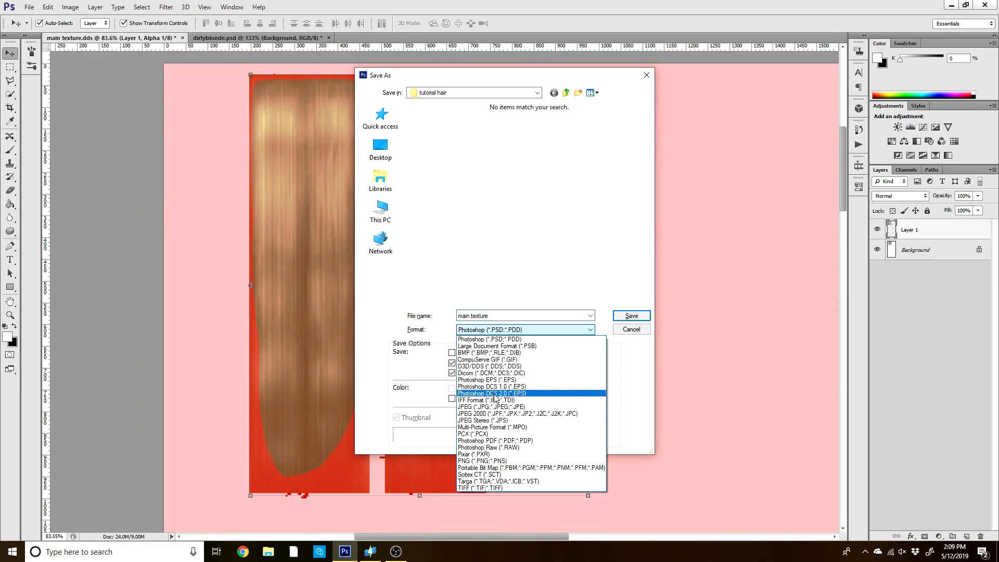
left_click(499, 364)
left_click(615, 317)
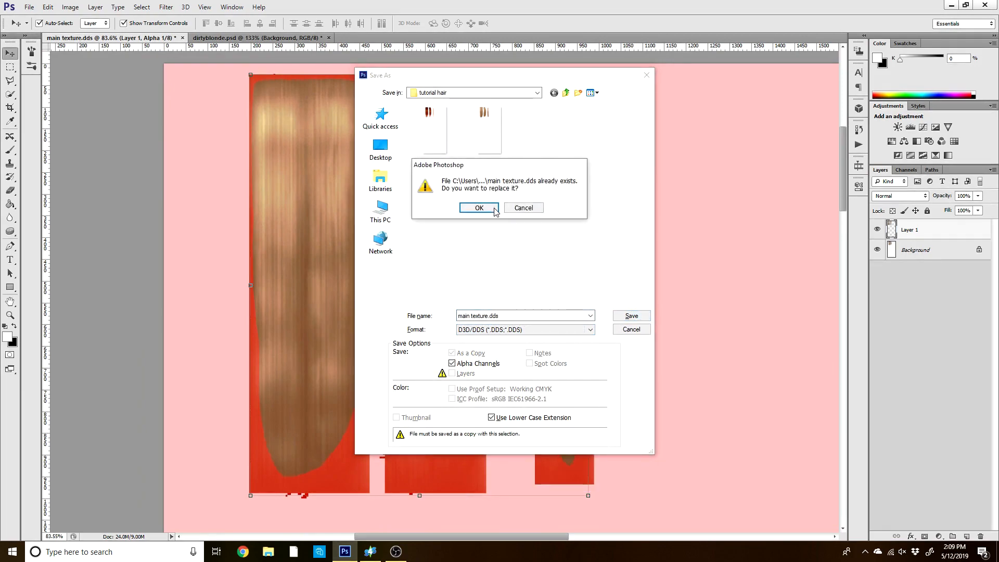
left_click(519, 207)
left_click(494, 150)
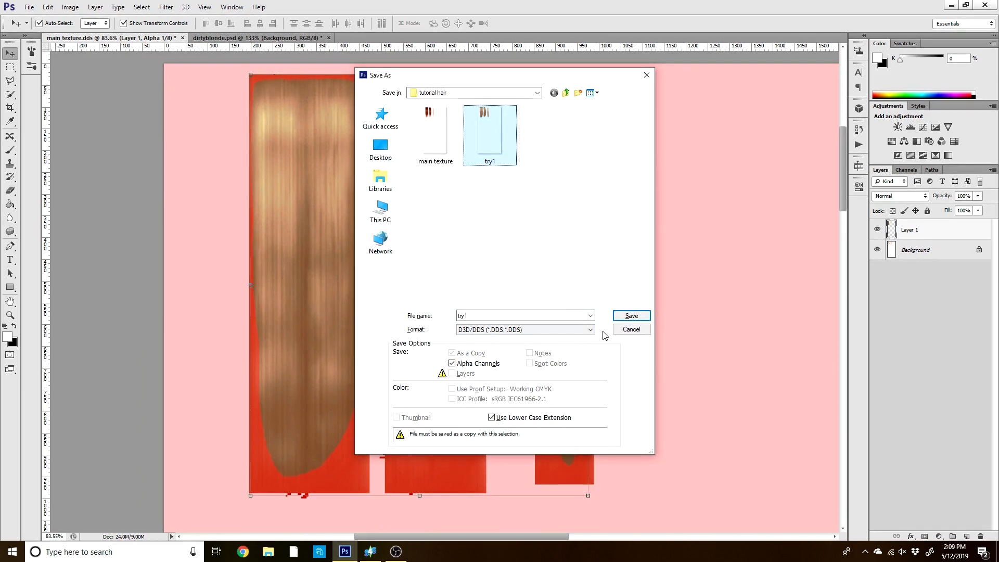
left_click(631, 316)
left_click(458, 207)
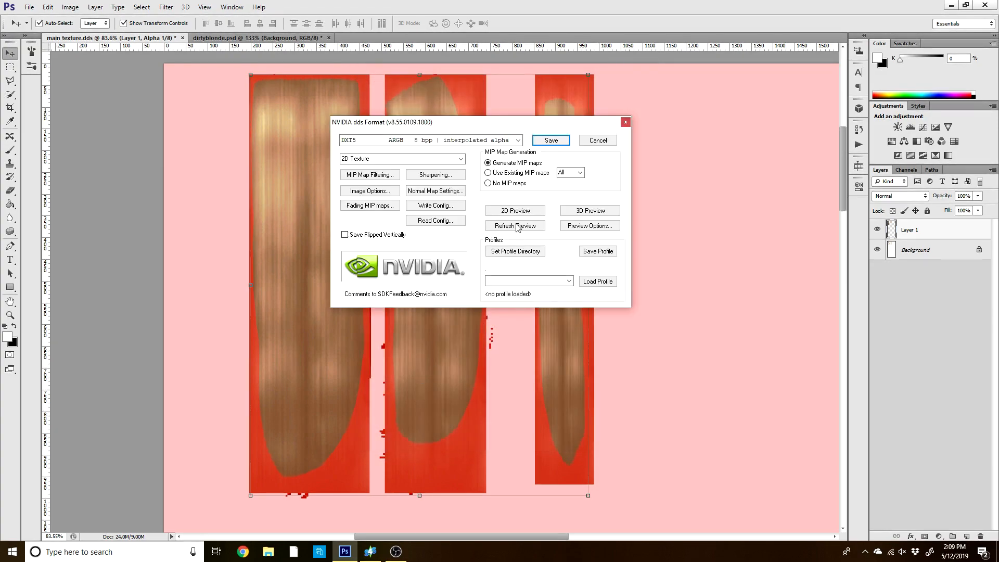
left_click(551, 140)
Switch to Sims 4 Studio and import the re-saved try1 texture onto the hair.
left_click(370, 551)
left_click(536, 339)
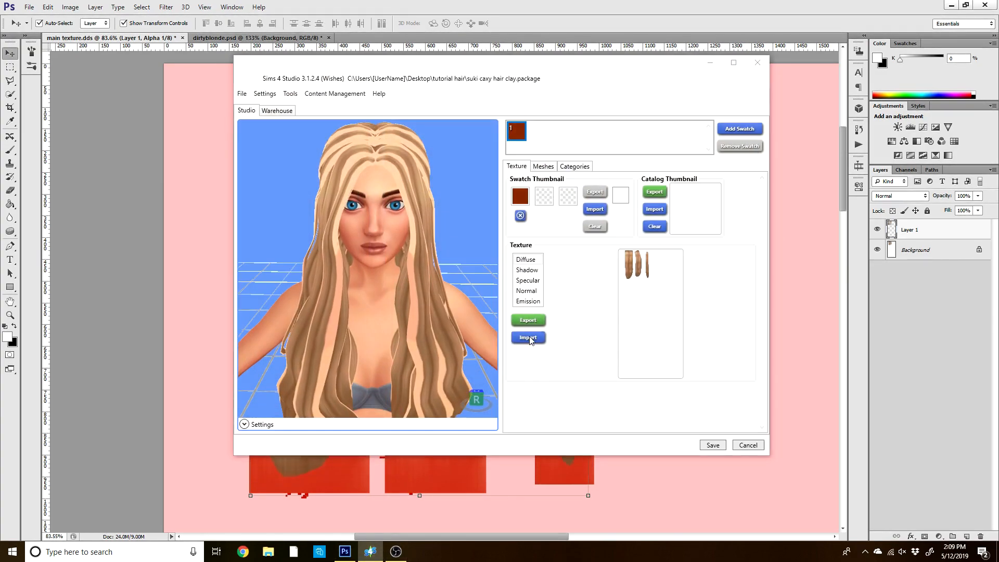
left_click(411, 155)
left_click(563, 321)
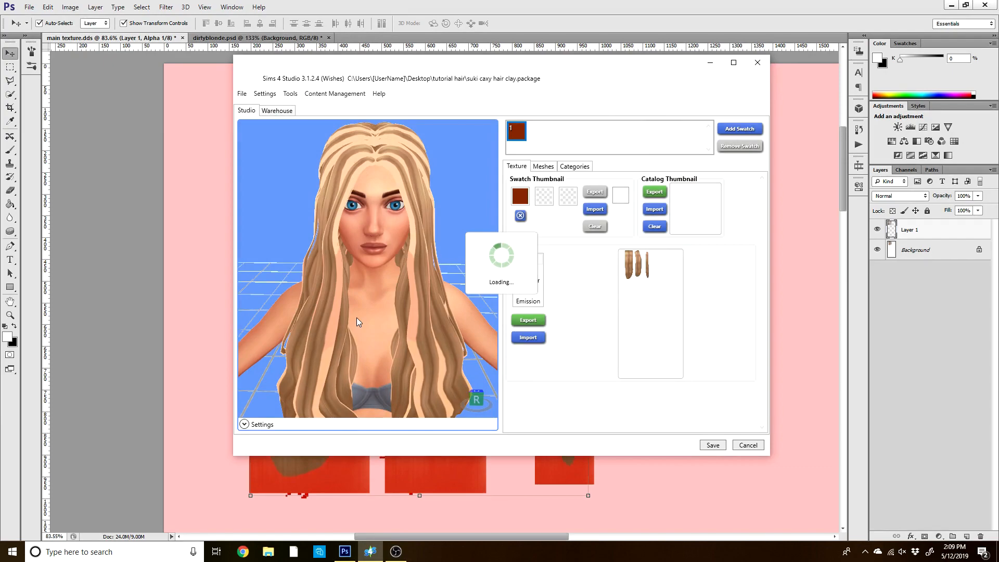
Import the try1 texture onto the hair once more and return to Photoshop.
left_click(528, 337)
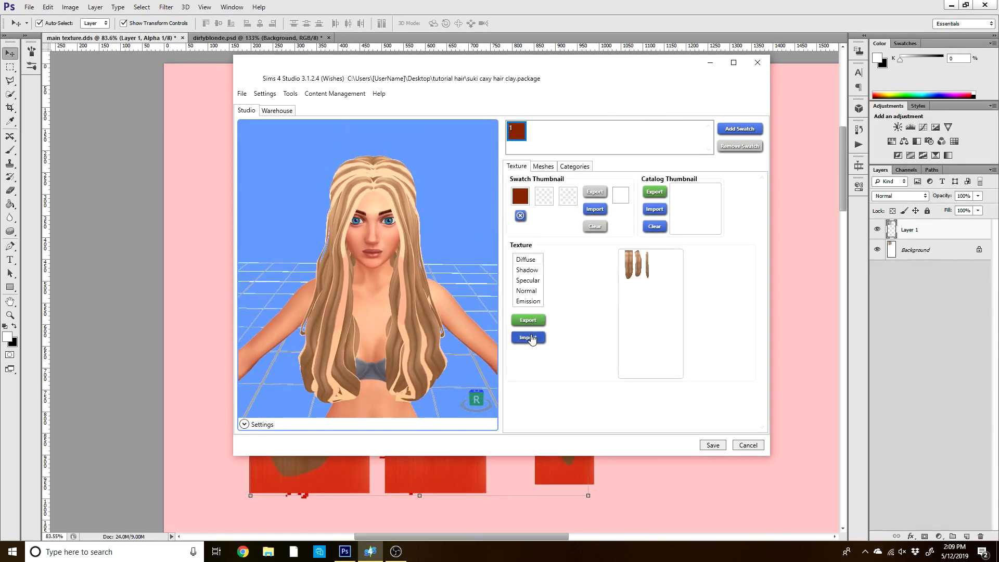
left_click(411, 155)
left_click(575, 321)
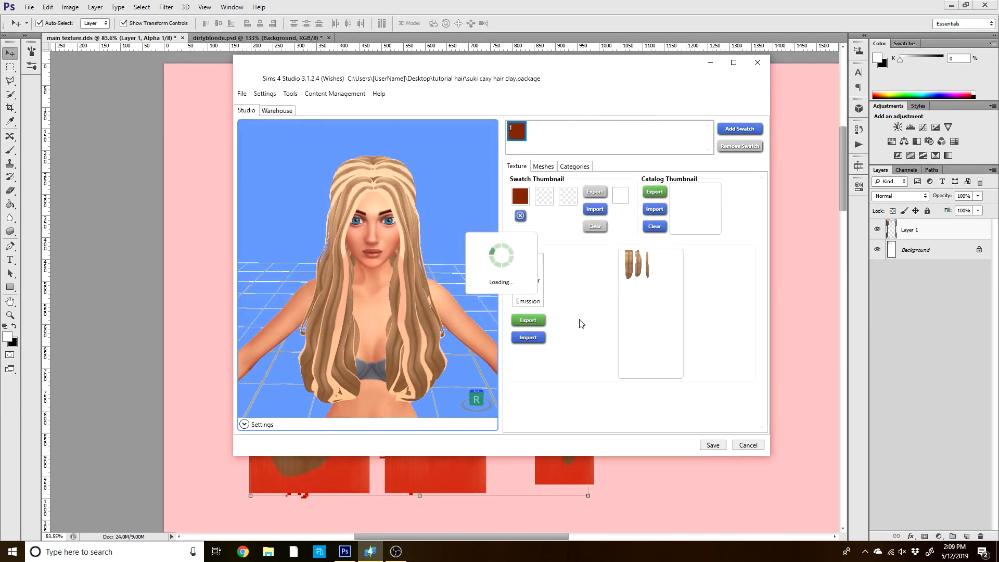
left_click(706, 61)
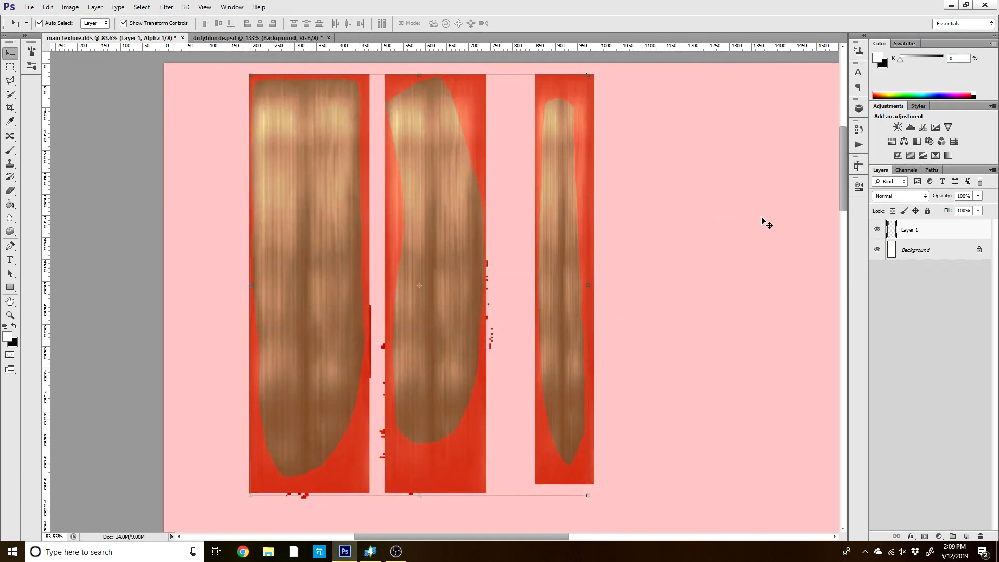
Hide the Alpha 1 channel and make the RGB composite channel active.
key("ctrl+minus")
key("ctrl+minus")
left_click(905, 170)
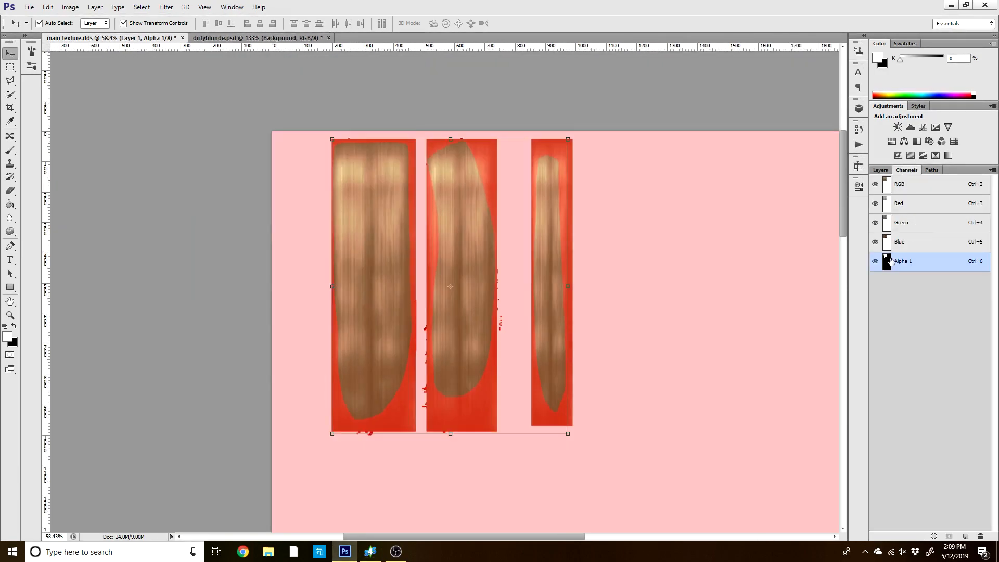
left_click(875, 261)
left_click(881, 170)
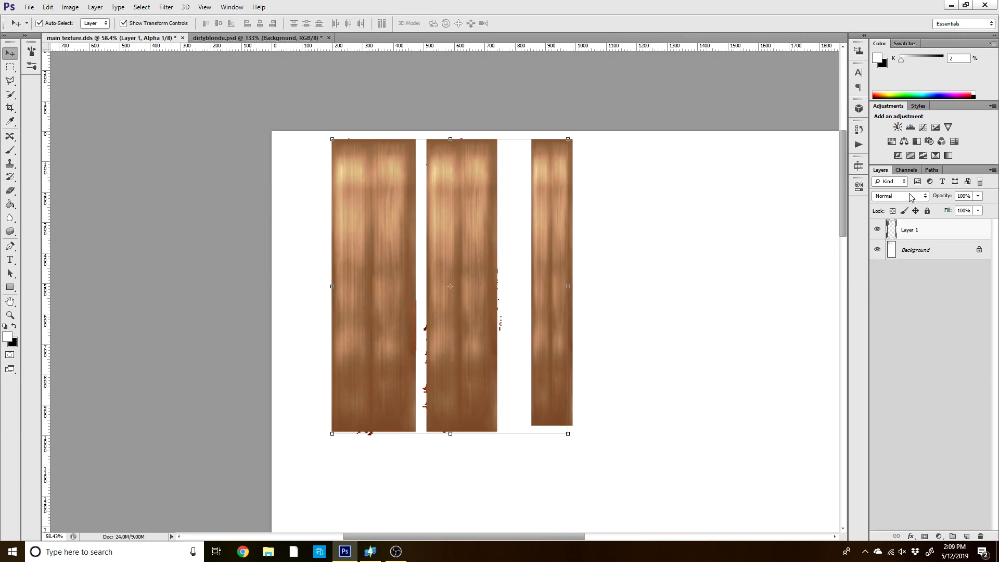
left_click(908, 170)
left_click(916, 186)
Merge Layer 1 with the hair strands down into the Background layer.
left_click(881, 171)
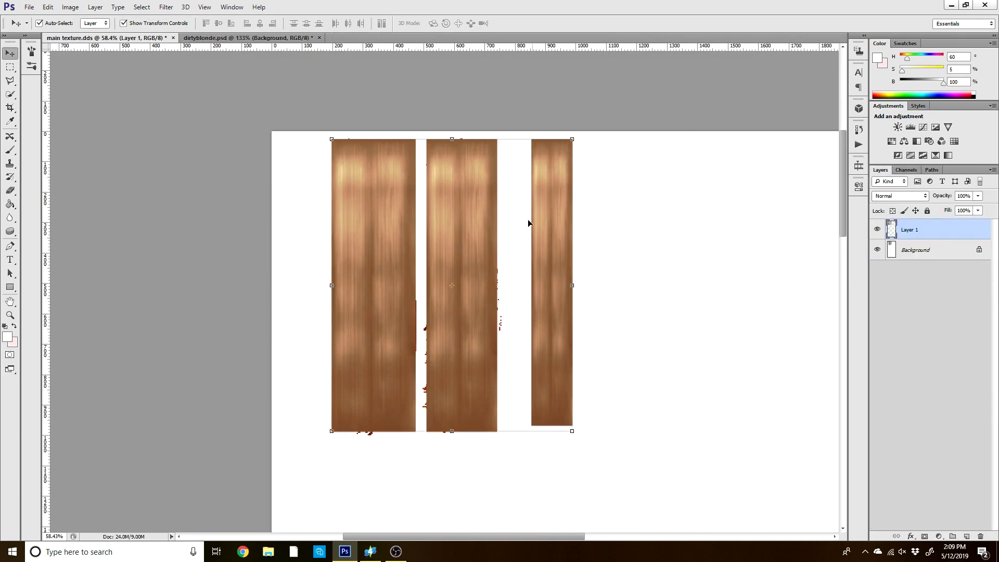
scroll(565, 287, "down", 5)
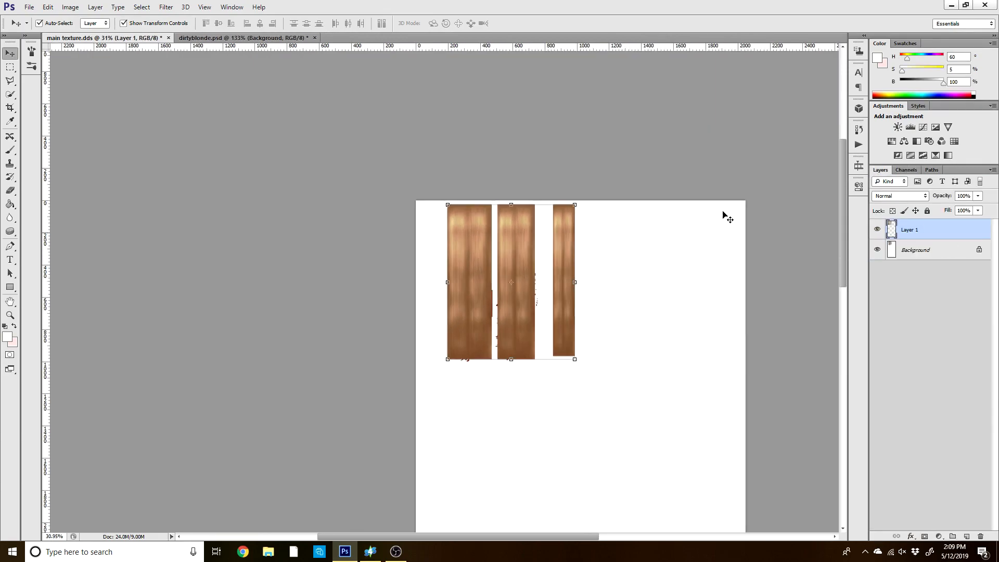
scroll(496, 294, "up", 2)
right_click(908, 235)
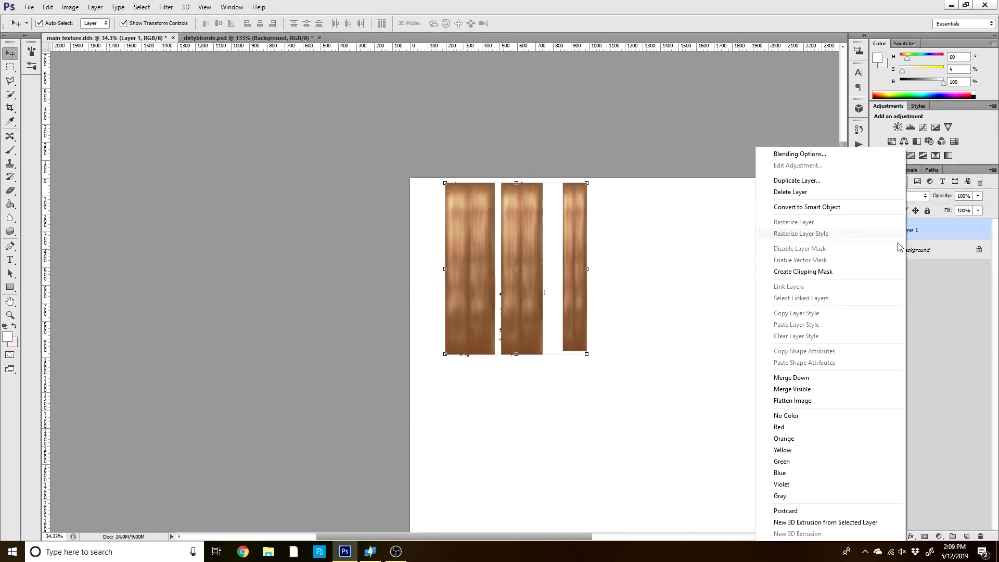
left_click(800, 379)
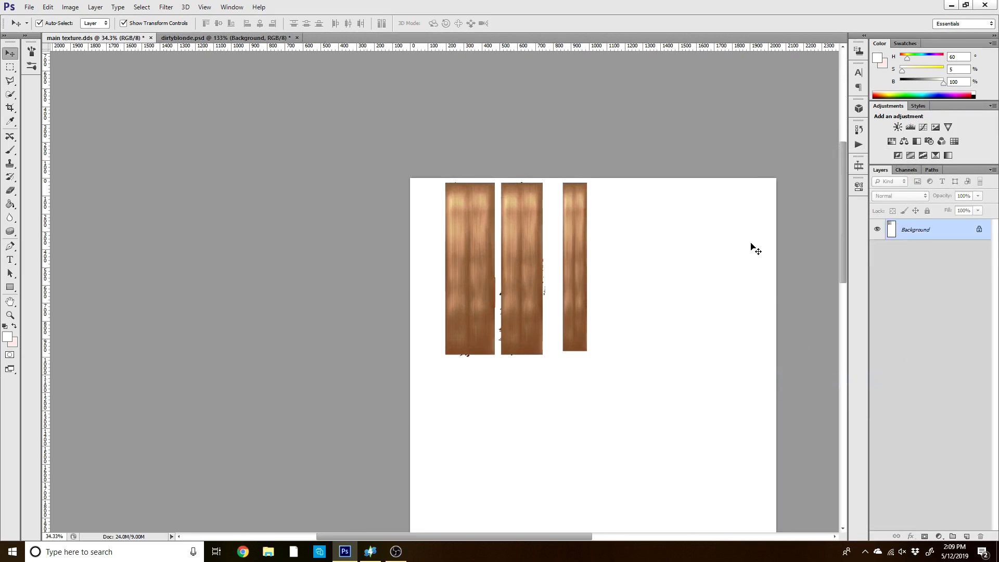
scroll(716, 248, "down", 1)
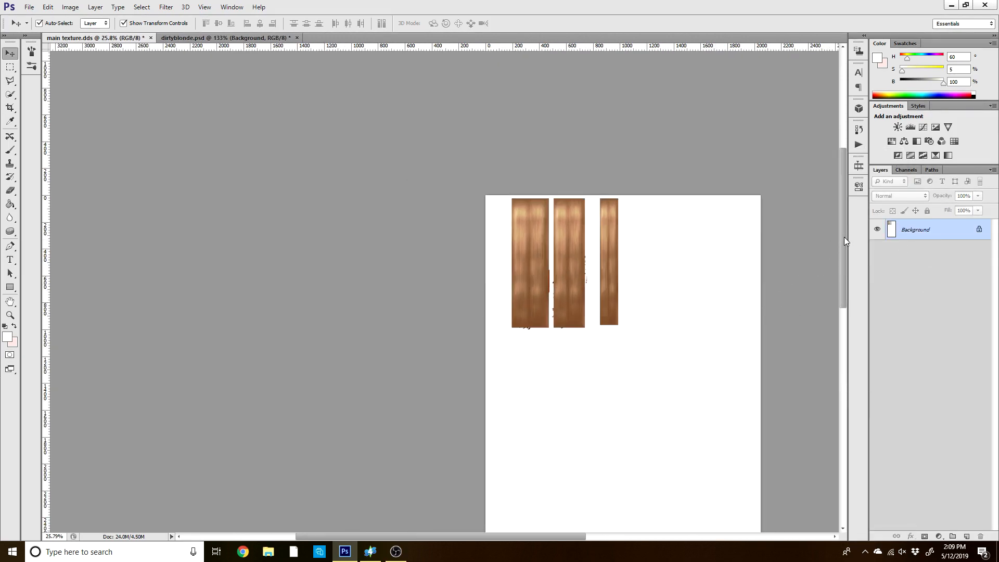
left_click_drag(844, 236, 843, 255)
left_click_drag(414, 535, 450, 536)
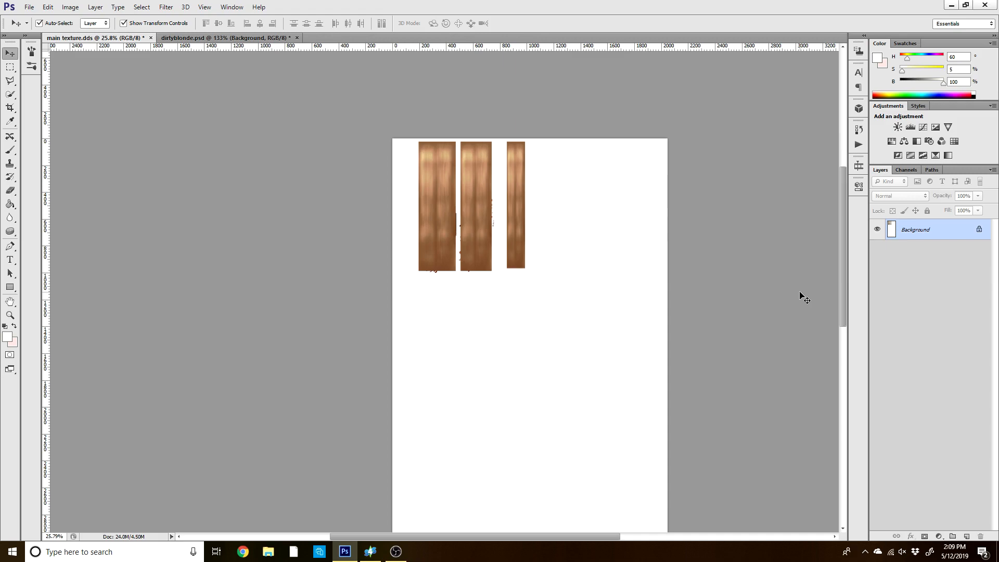
scroll(622, 295, "up", 2)
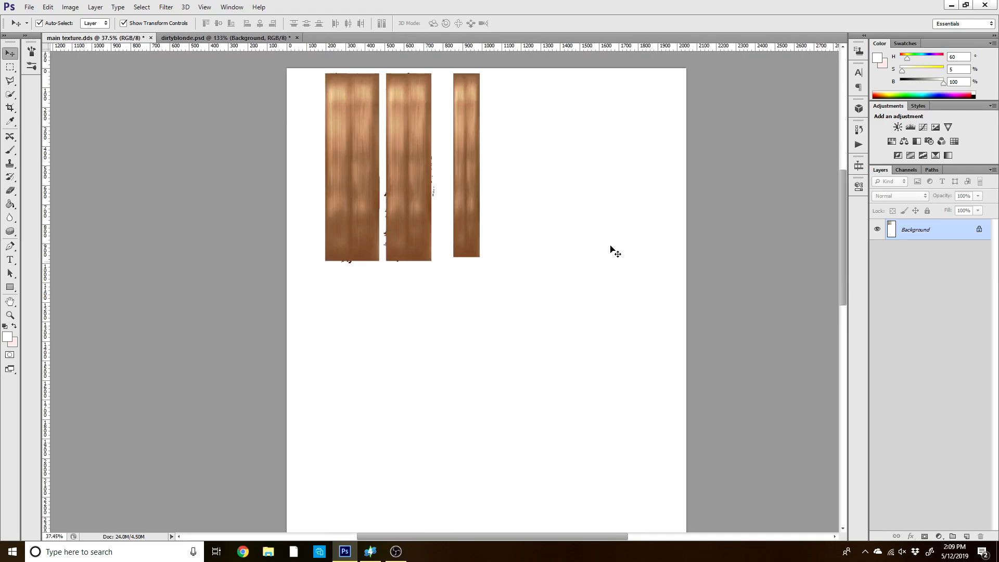
scroll(640, 182, "down", 1)
scroll(384, 120, "up", 1)
scroll(370, 114, "up", 1)
scroll(631, 136, "up", 1)
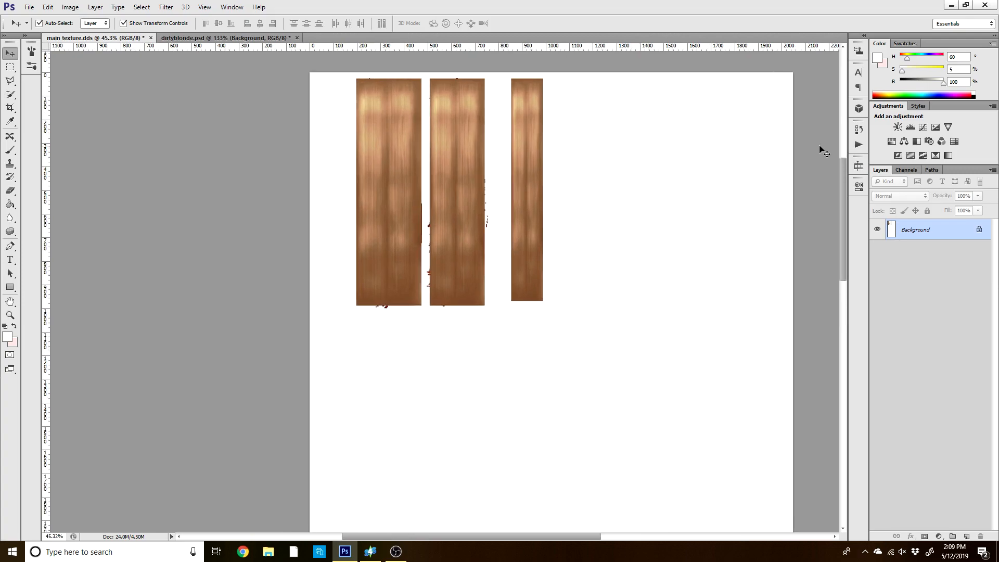
Show the list of Photoshop actions and collapse the (avonlea) and TUMBLR sets.
left_click(858, 145)
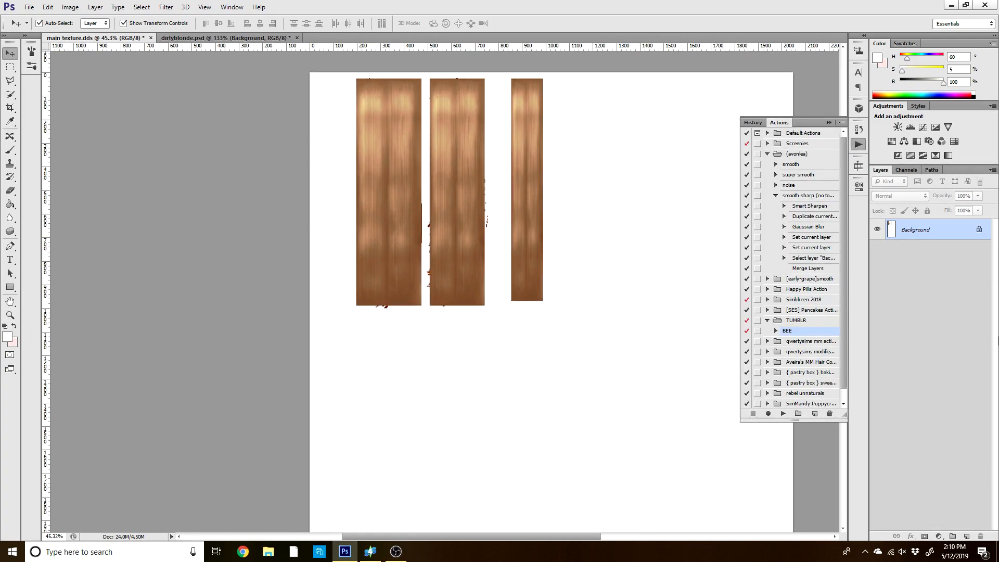
left_click(766, 154)
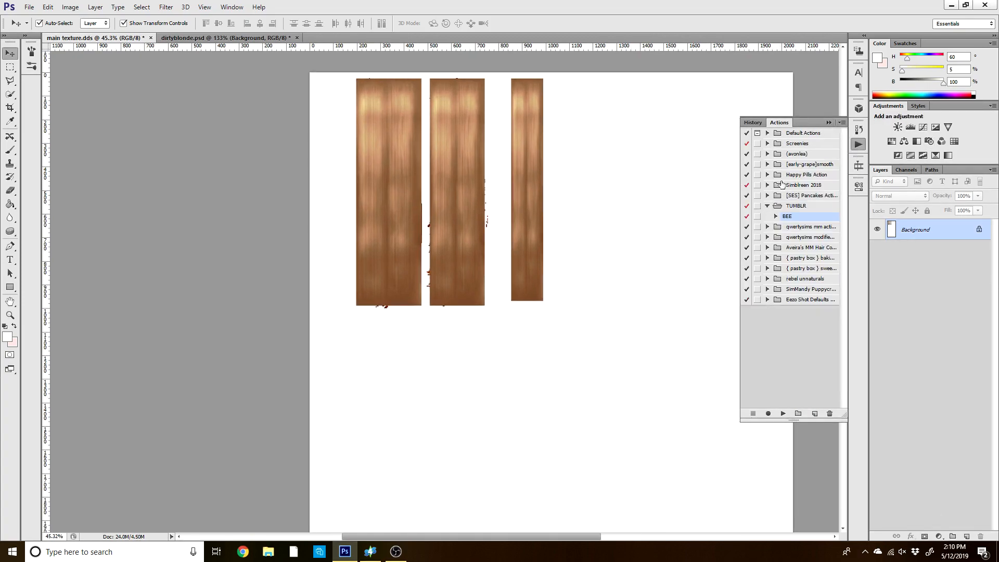
left_click(767, 207)
Browse to the HAIR RECOLORS folder inside CC's RESOURCE folder to view the loadable action files, then close it without loading any.
left_click(841, 122)
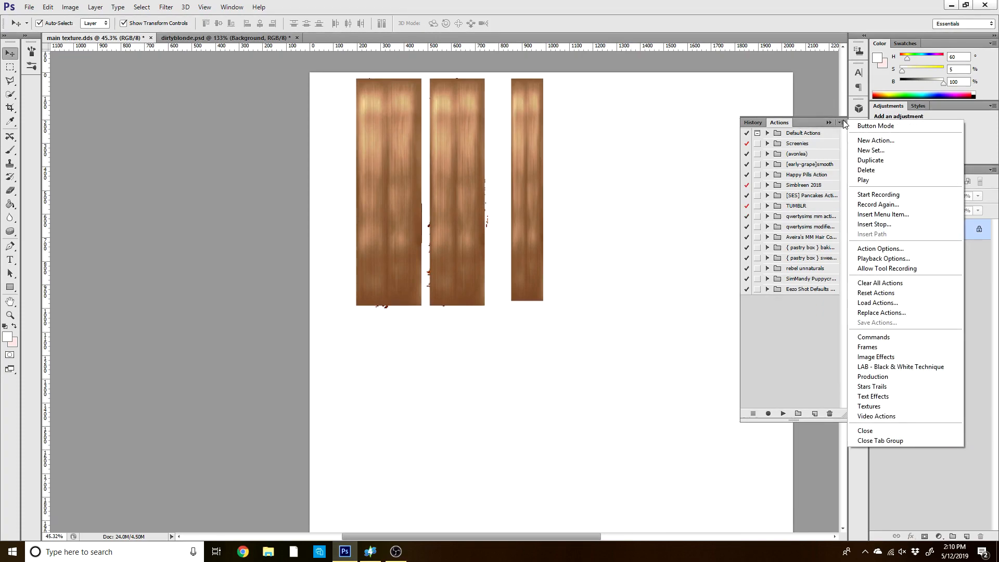
left_click(919, 304)
scroll(470, 187, "down", 6)
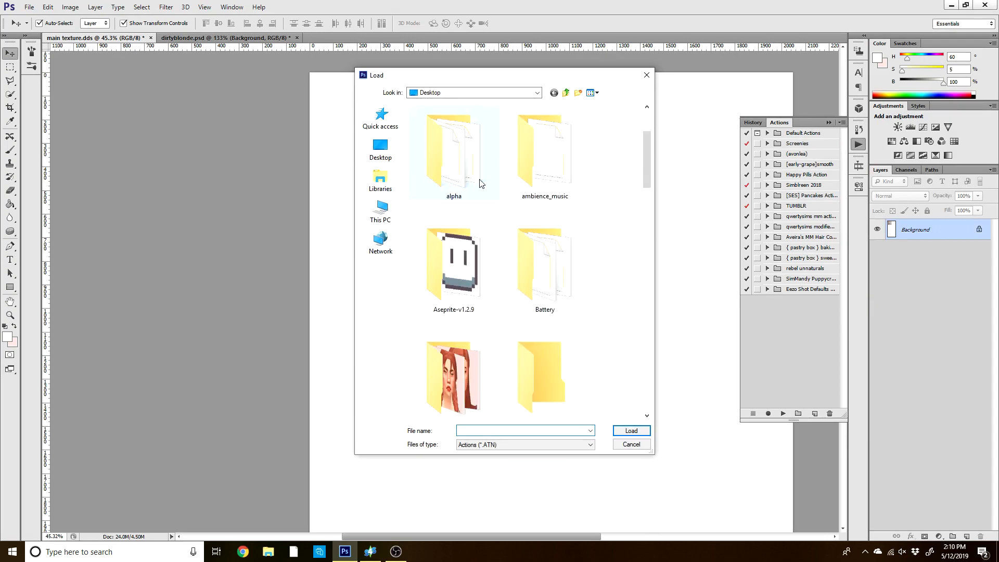
scroll(510, 219, "up", 2)
double_click(484, 233)
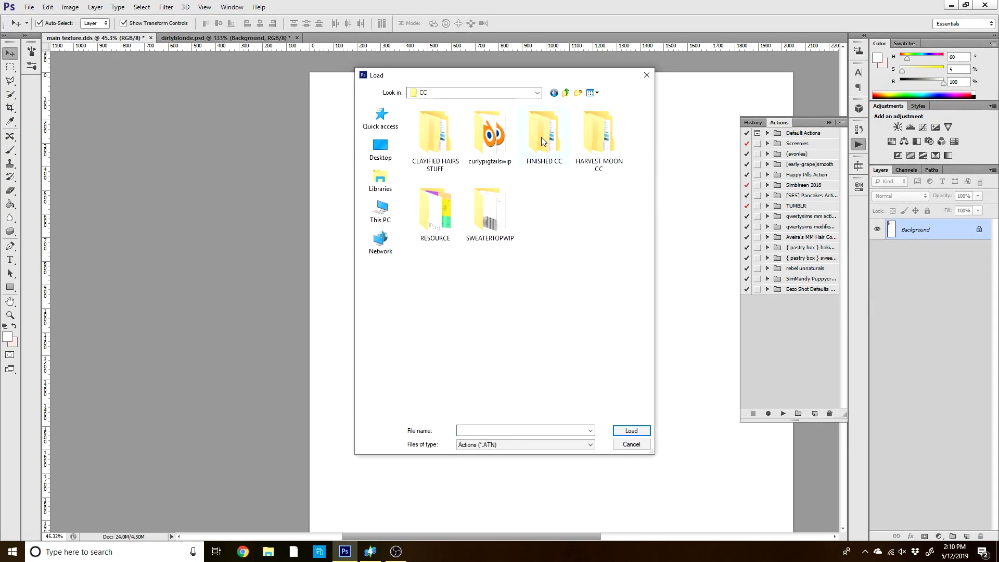
double_click(429, 126)
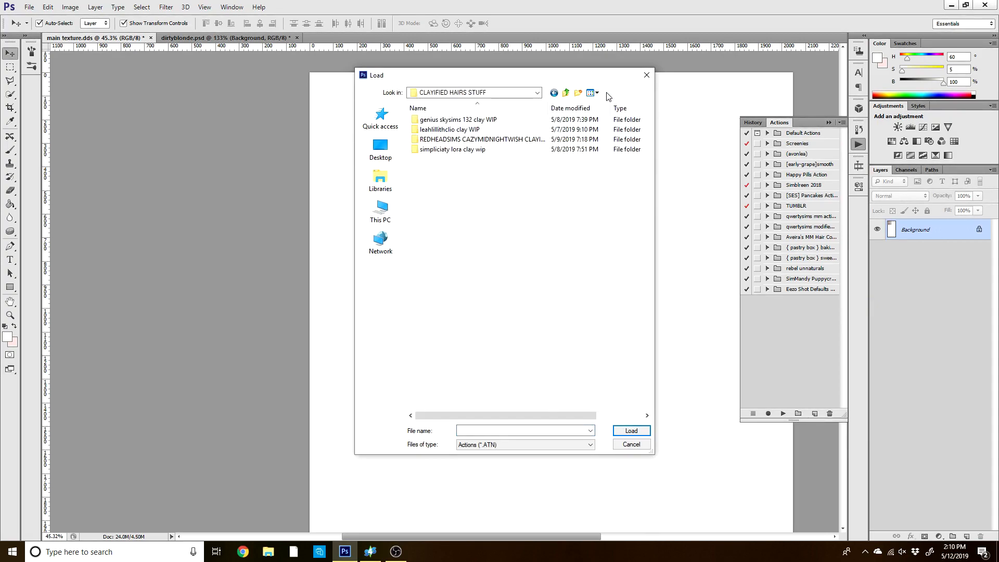
left_click(567, 93)
double_click(451, 224)
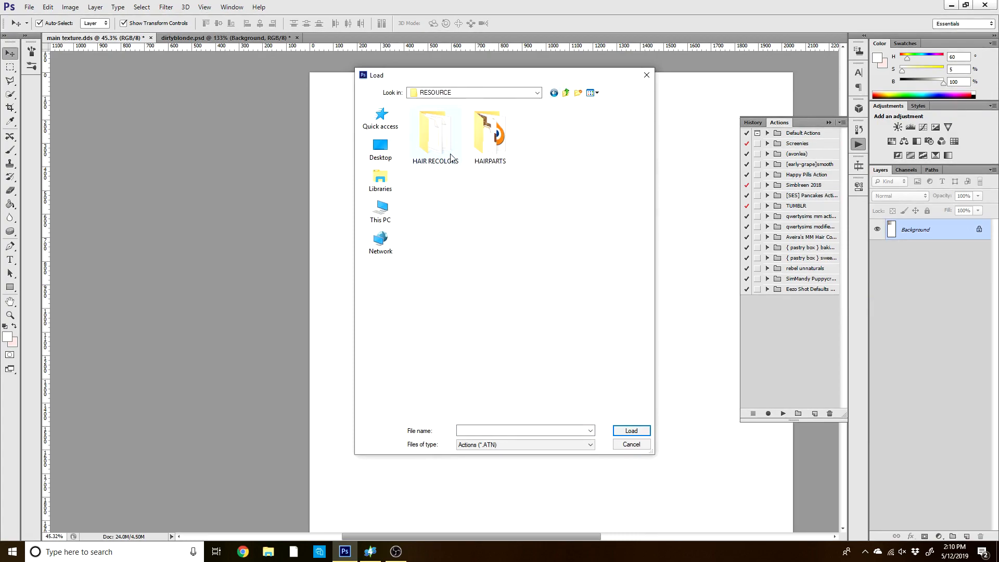
double_click(444, 139)
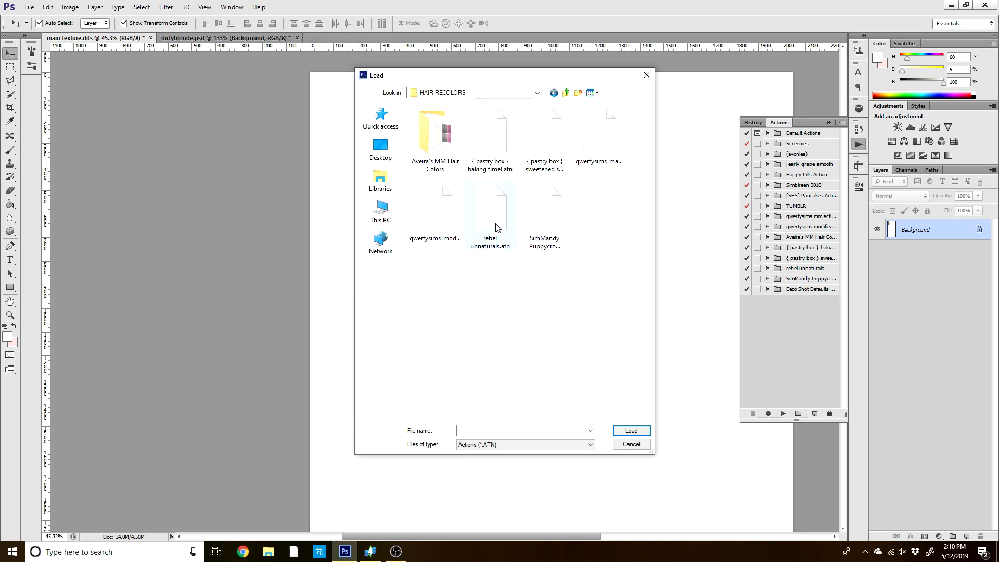
left_click(632, 444)
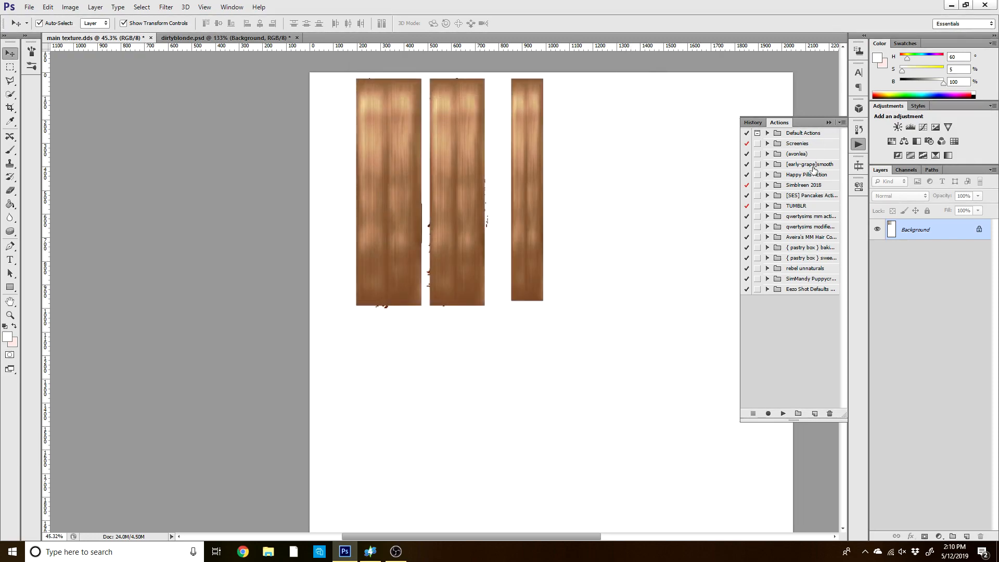
Run the 01 - Black action from the qwertysims modified set on the merged hair texture.
left_click(767, 227)
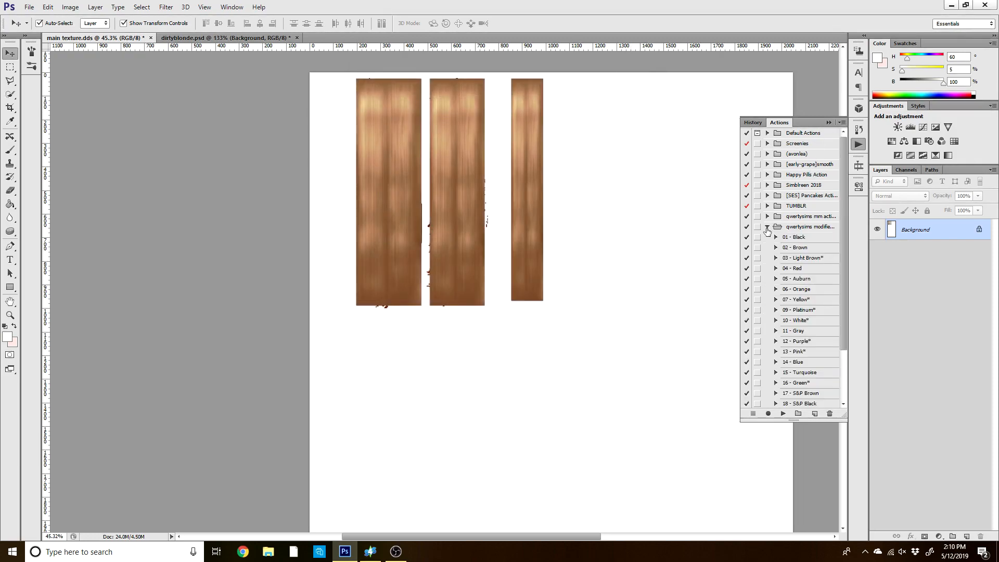
left_click(790, 238)
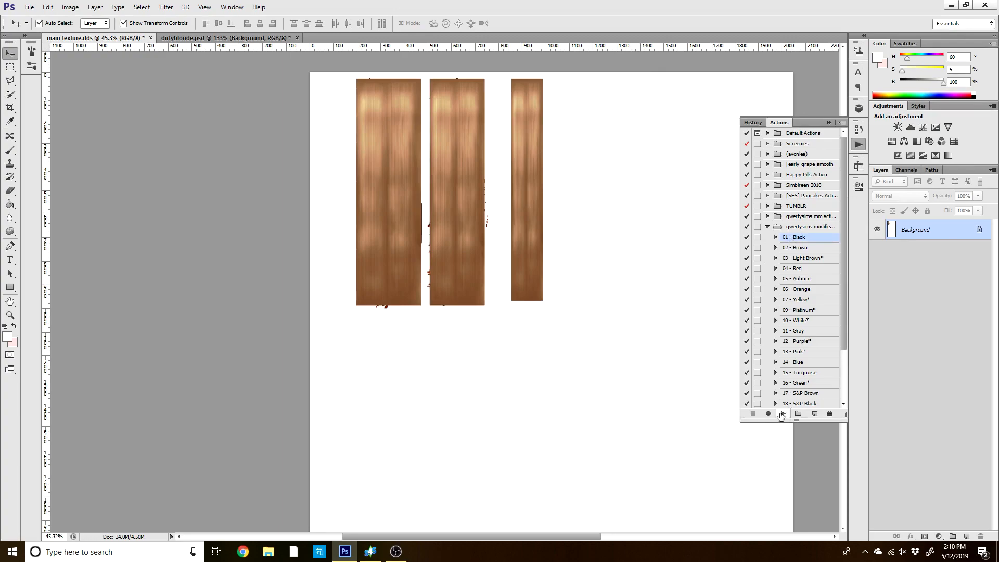
left_click(782, 414)
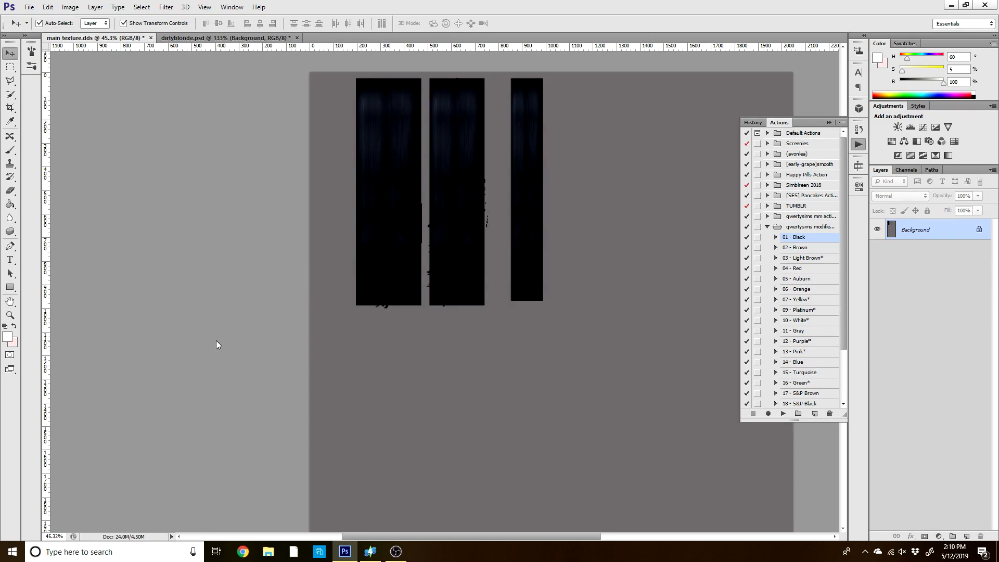
Save the black-recolored hair texture as a separate DDS file named black in the tutorial hair folder.
key("ctrl+shift+s")
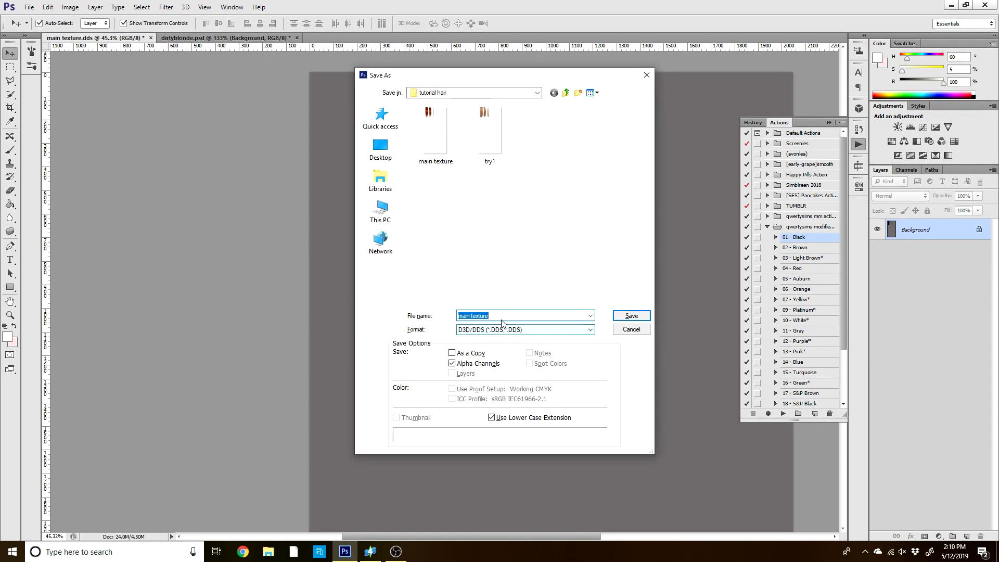
type("b;la")
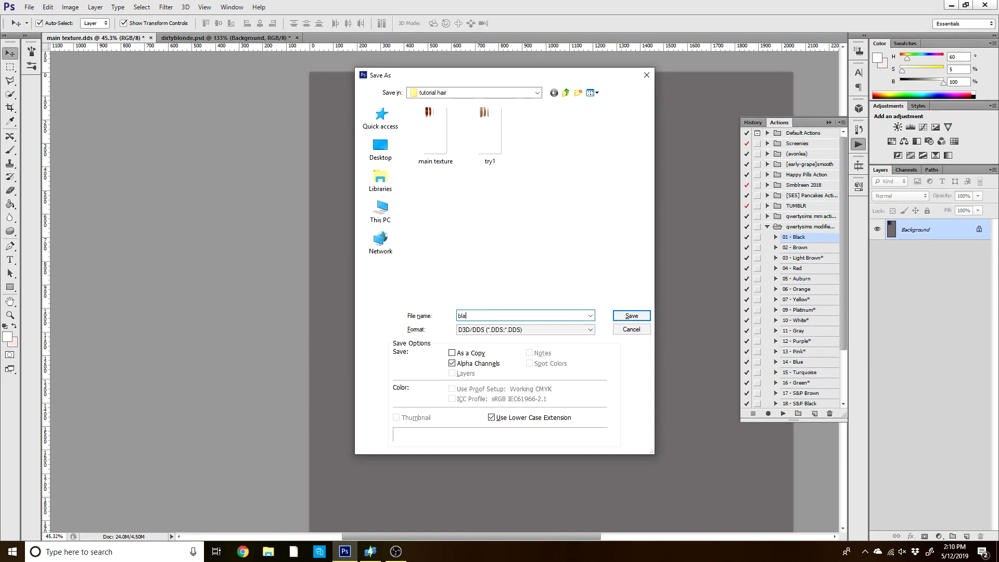
key("Return")
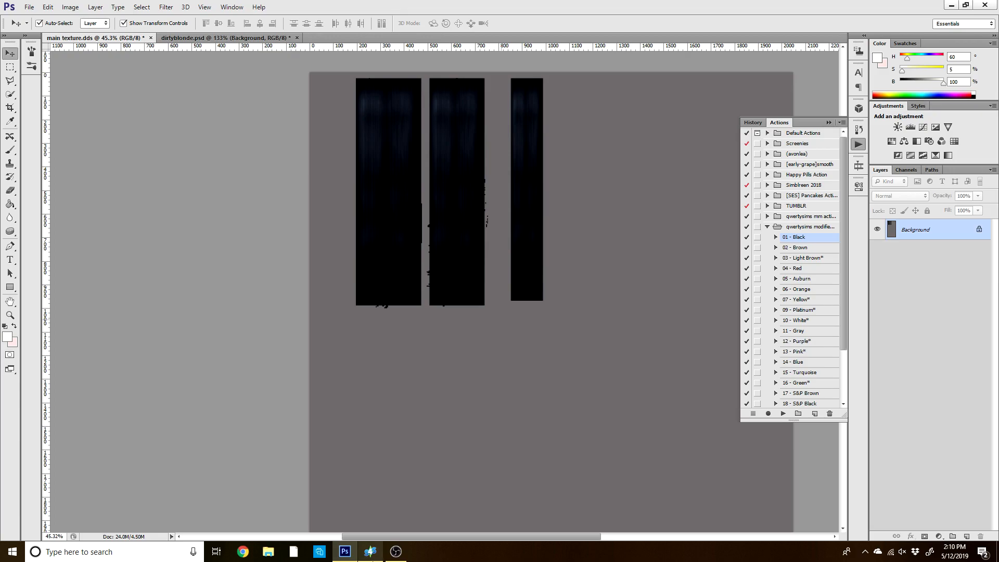
Switch to Sims 4 Studio, apply the HAIR color palette to the clay hair package, and put the palette window away.
left_click(370, 551)
left_click(290, 94)
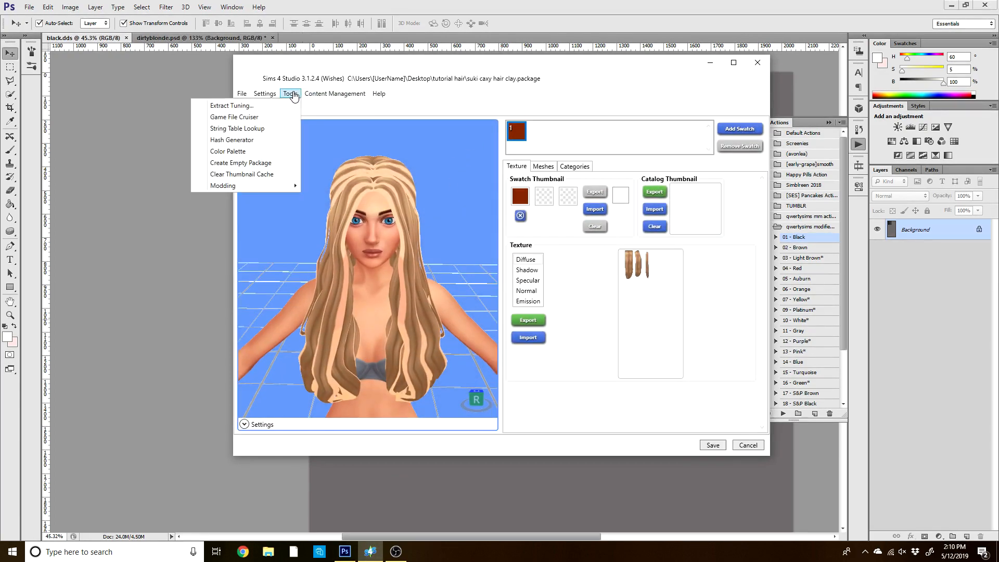
left_click(254, 152)
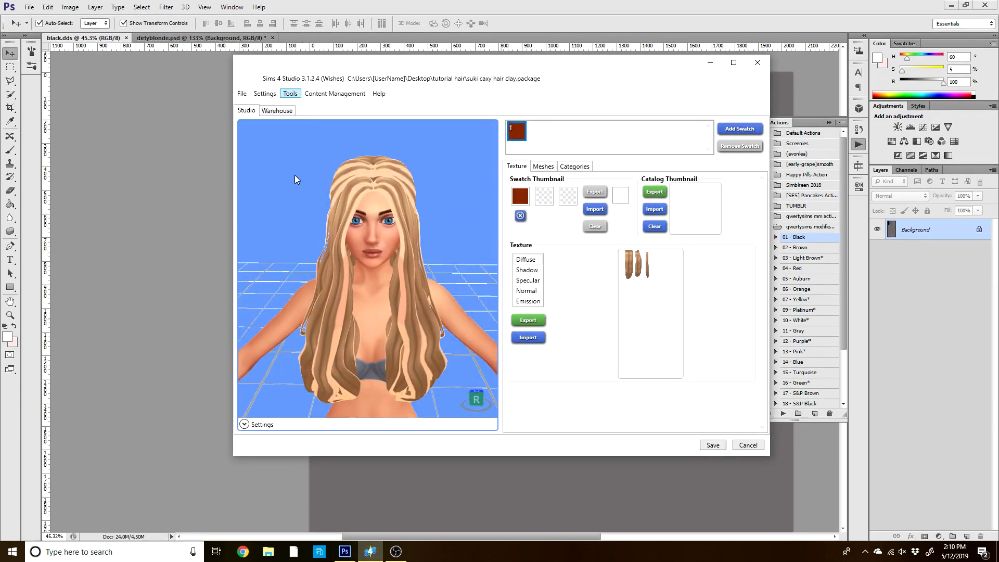
left_click(312, 196)
left_click(314, 207)
left_click(312, 186)
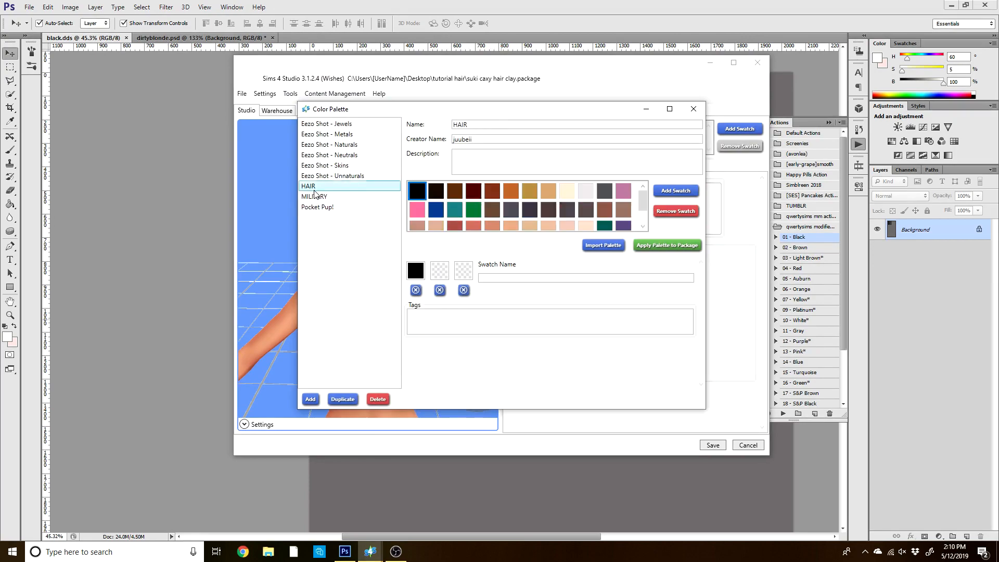
left_click(658, 247)
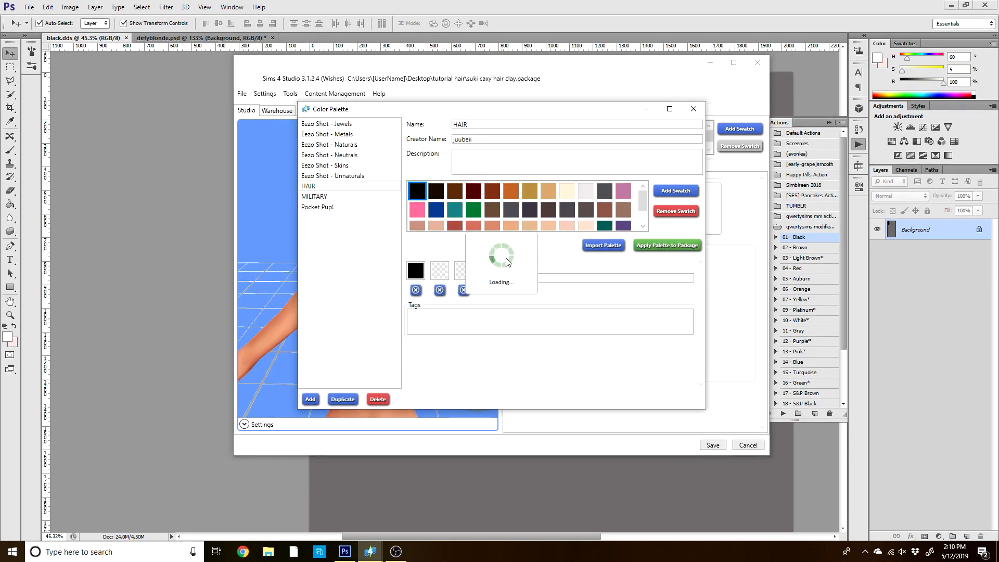
left_click(570, 310)
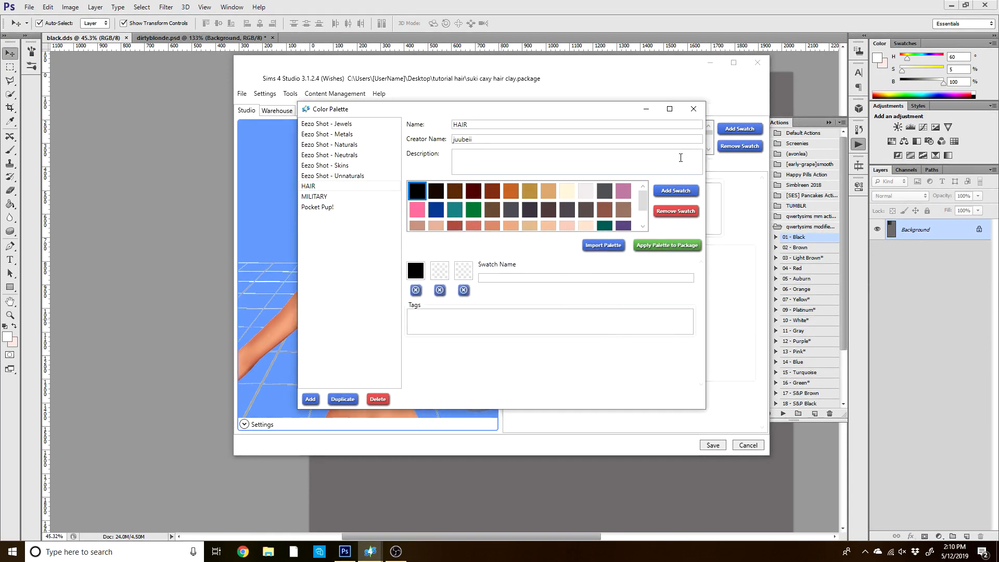
left_click(648, 111)
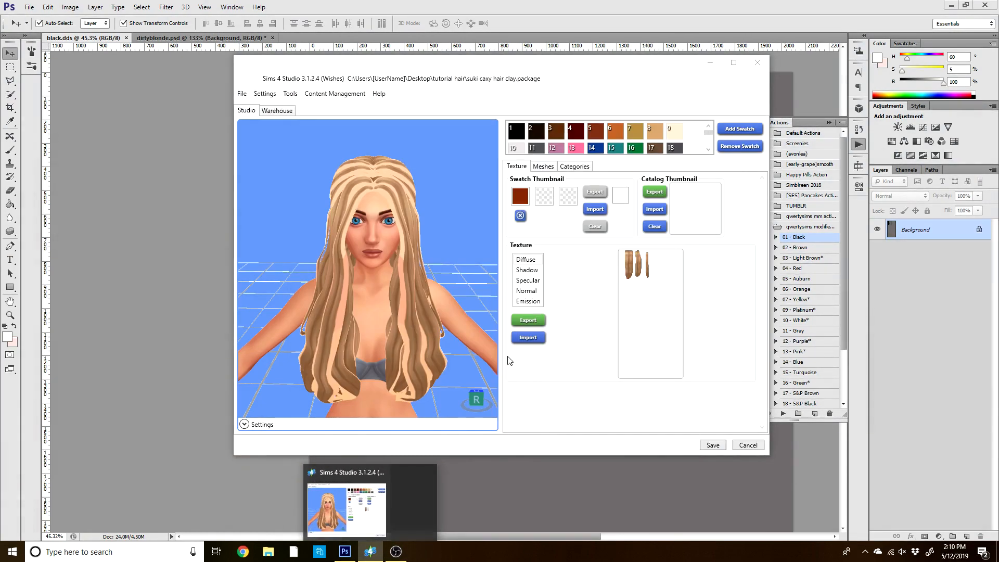
Import the black DDS file as the hair texture for swatches 1 and 2.
left_click(523, 131)
left_click(528, 338)
left_click(357, 152)
left_click(586, 323)
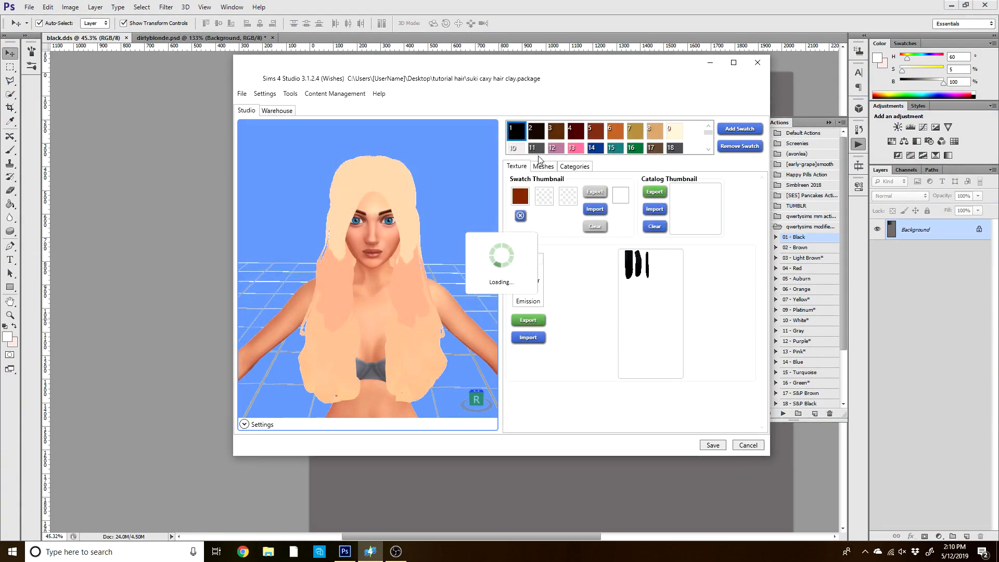
left_click(533, 135)
left_click(528, 338)
left_click(355, 152)
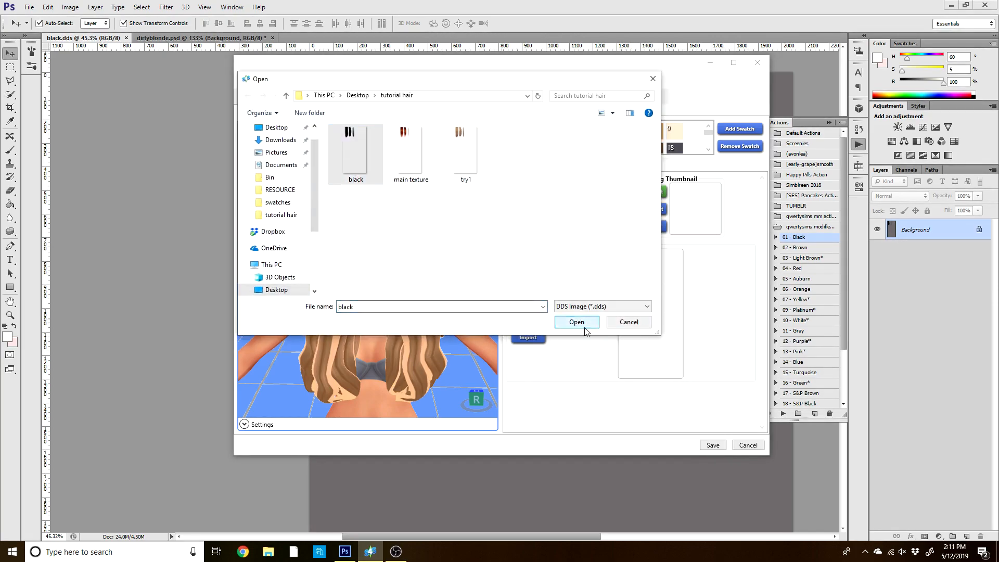
left_click(584, 327)
Check the black hair on the preview model and save the package.
left_click_drag(385, 200, 383, 216)
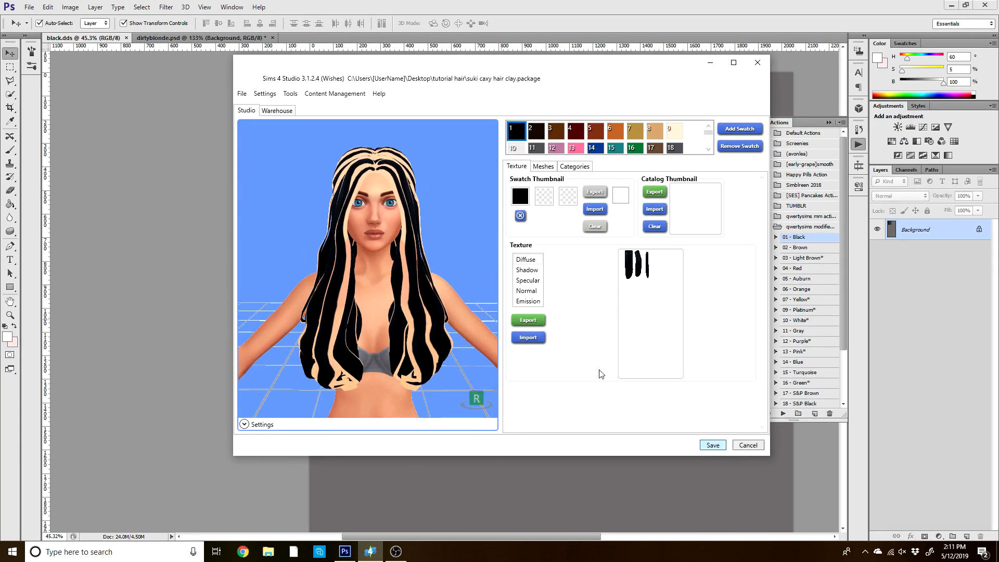
left_click(713, 445)
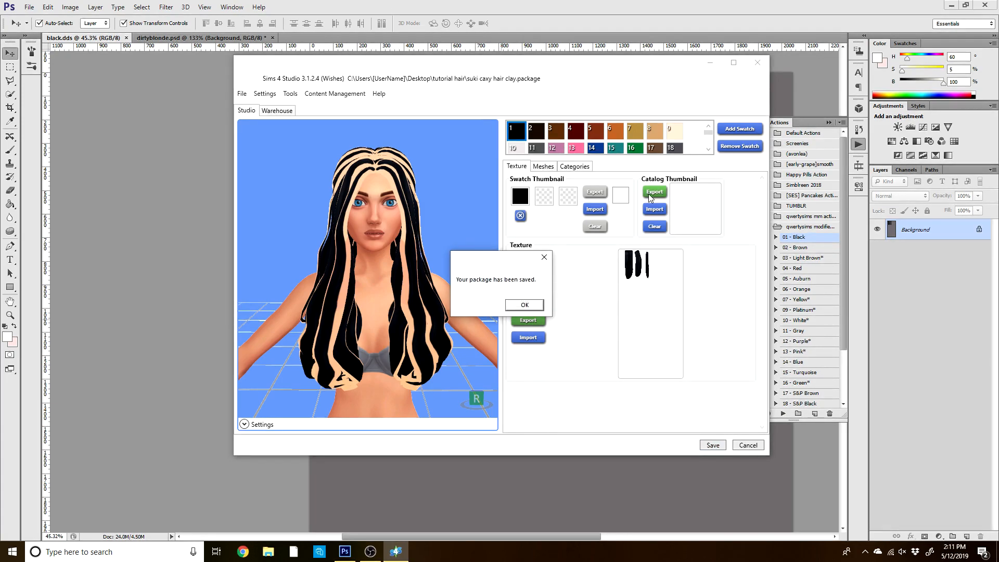
left_click(515, 306)
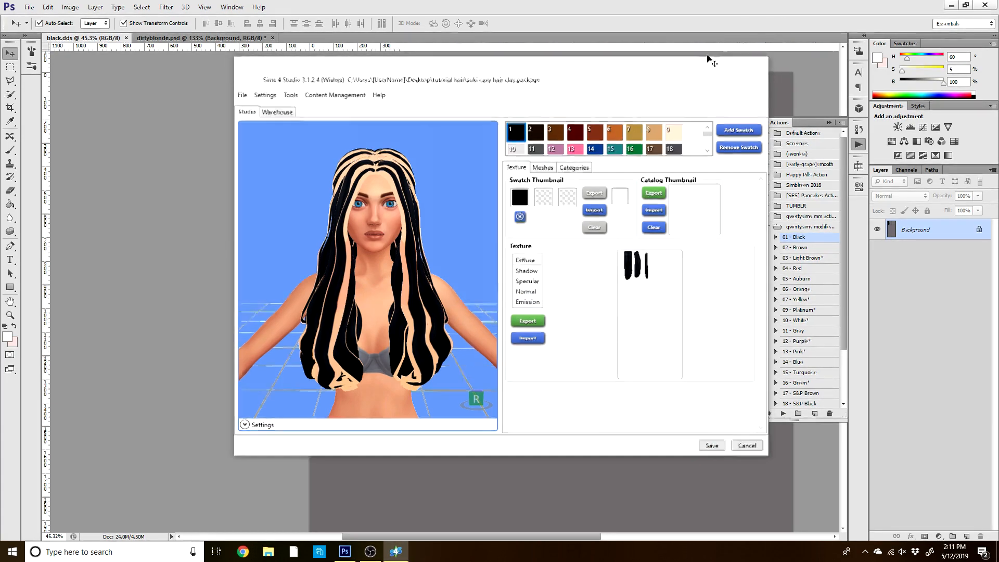
Switch to the desktop and copy suki caxy hair clay.package from the tutorial hair folder.
left_click(710, 63)
left_click(948, 5)
left_click(728, 70)
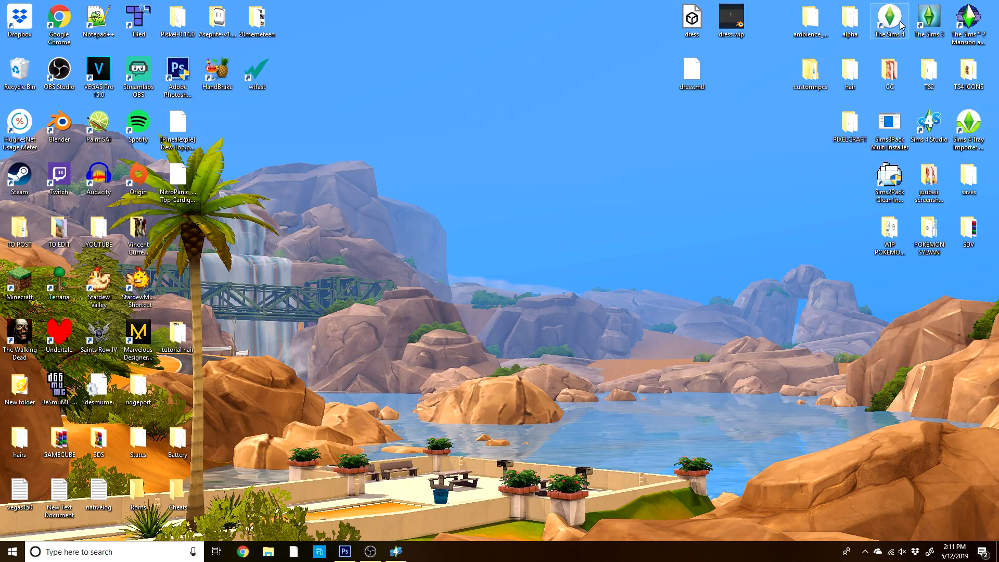
double_click(257, 177)
left_click(595, 209)
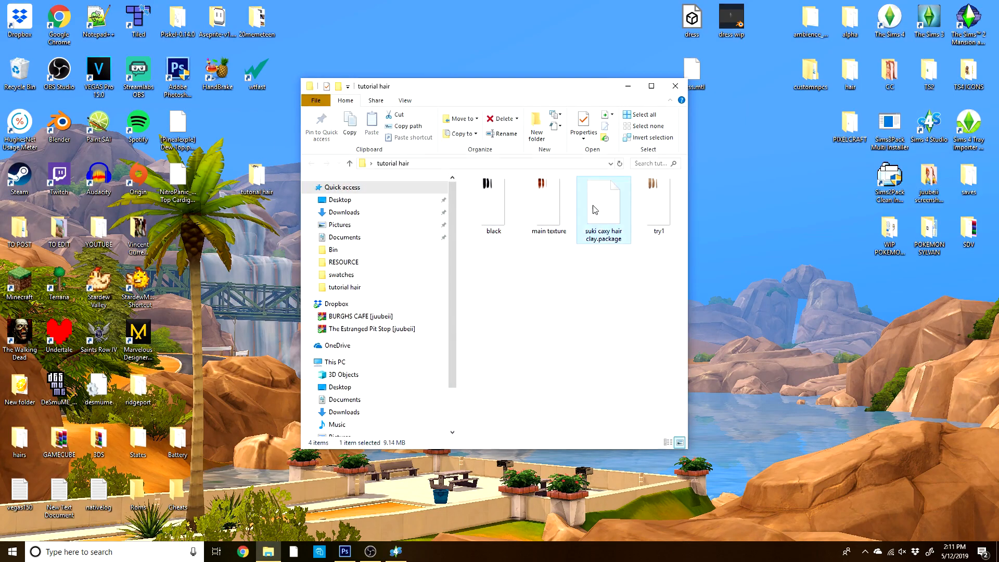
right_click(595, 209)
left_click(459, 409)
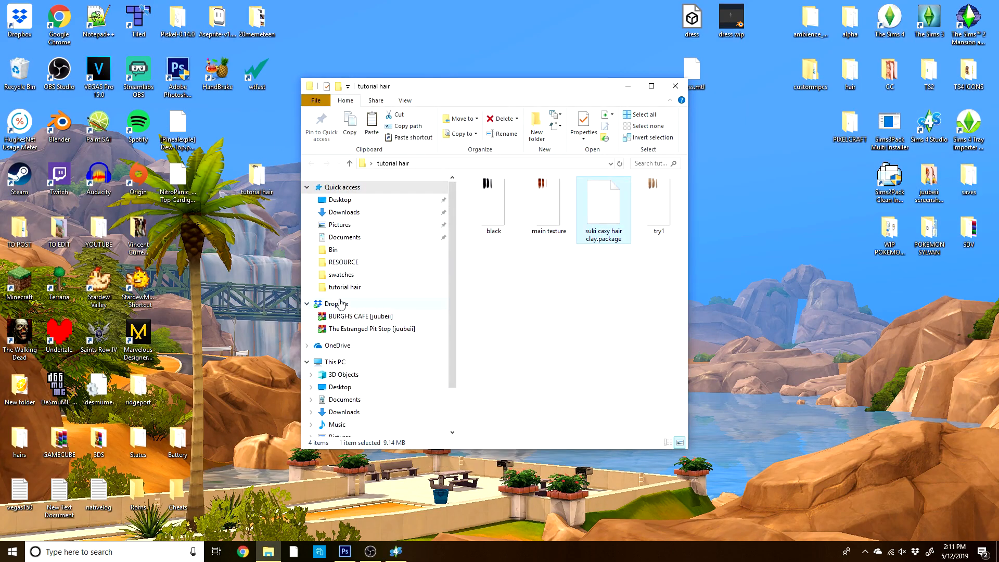
Paste the clay hair package into Documents > Electronic Arts > The Sims 4 > Mods > 1WIP.
left_click(351, 227)
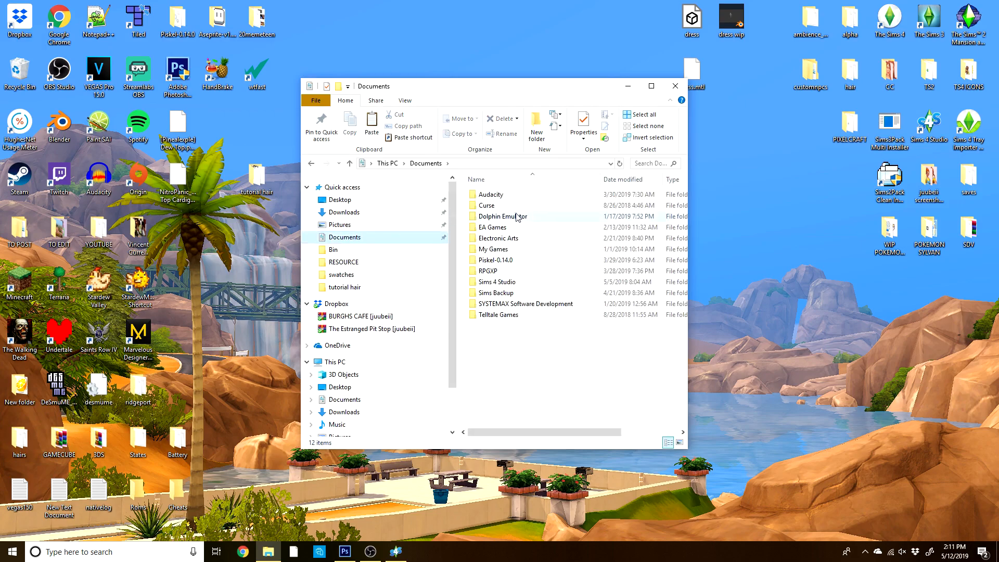
double_click(500, 238)
left_click(498, 208)
double_click(498, 208)
double_click(497, 228)
double_click(497, 196)
right_click(525, 319)
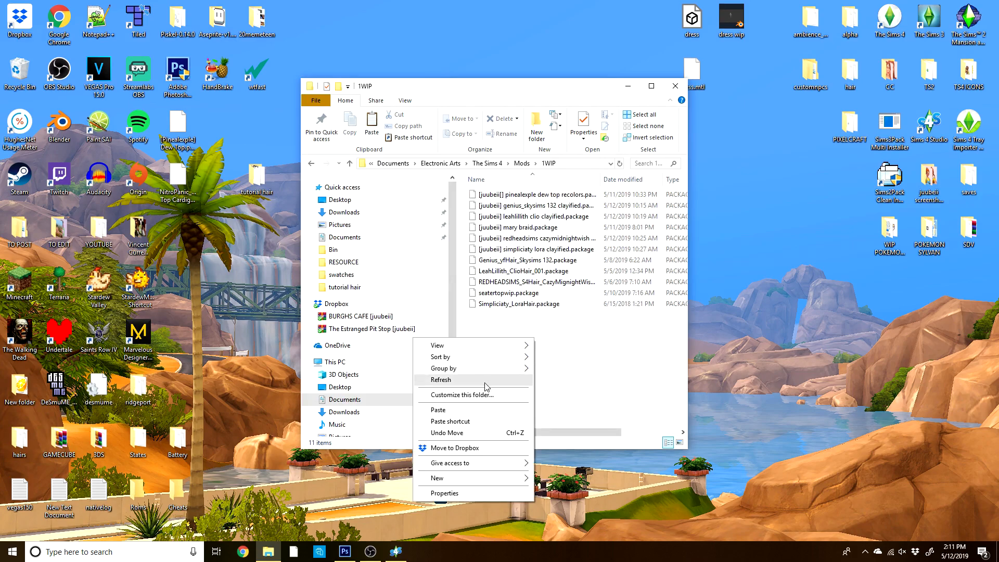
left_click(448, 406)
Copy REDHEADSIMS Suki Cazy Hair.package from the alpha folder in Documents > Sims 4 Studio > Mods.
left_click(521, 163)
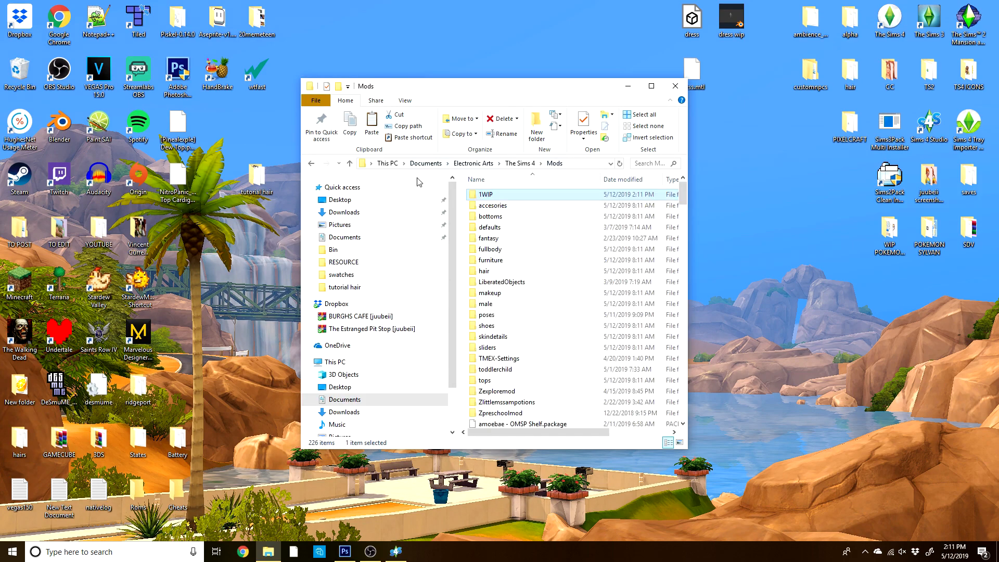
left_click(339, 237)
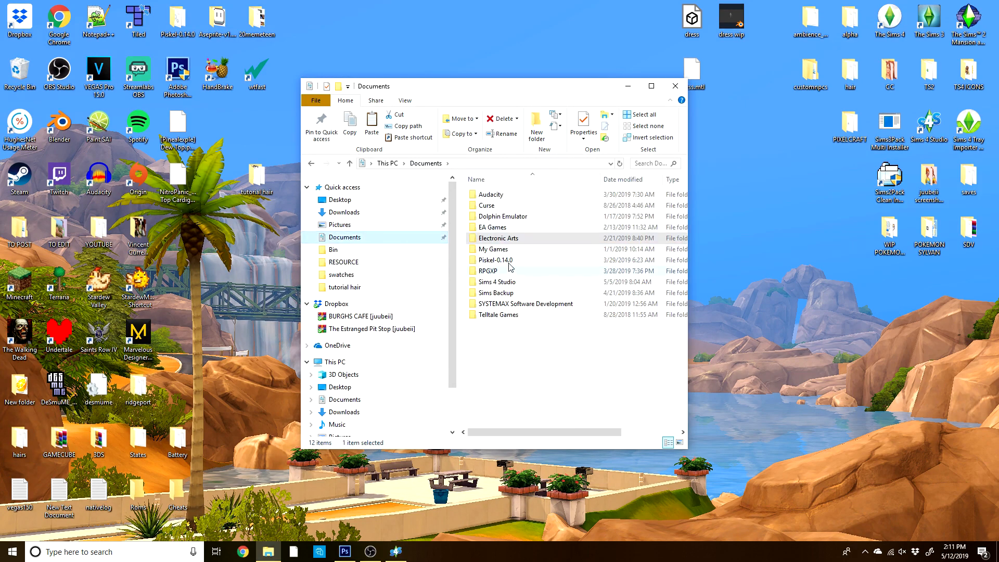
double_click(497, 282)
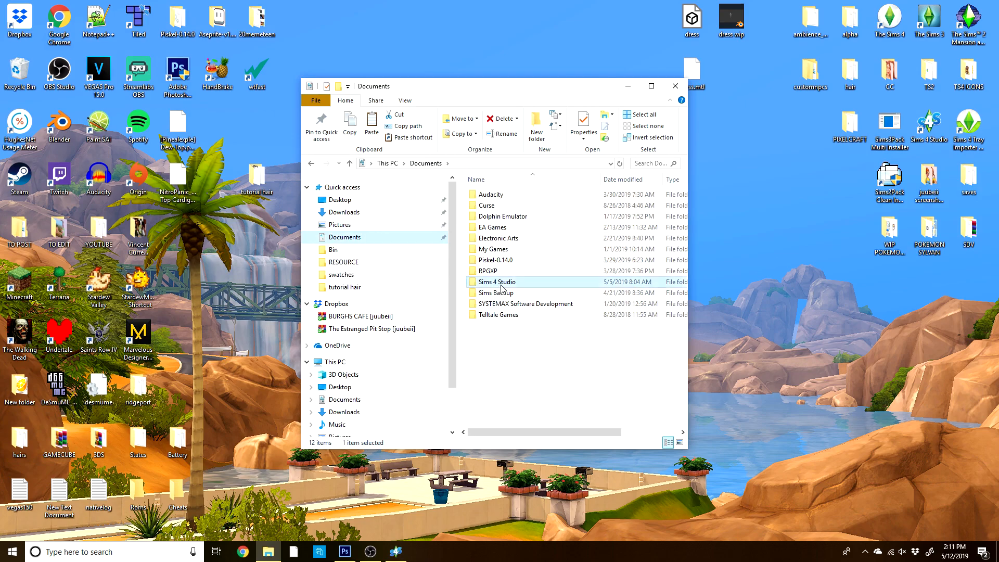
double_click(489, 216)
double_click(483, 195)
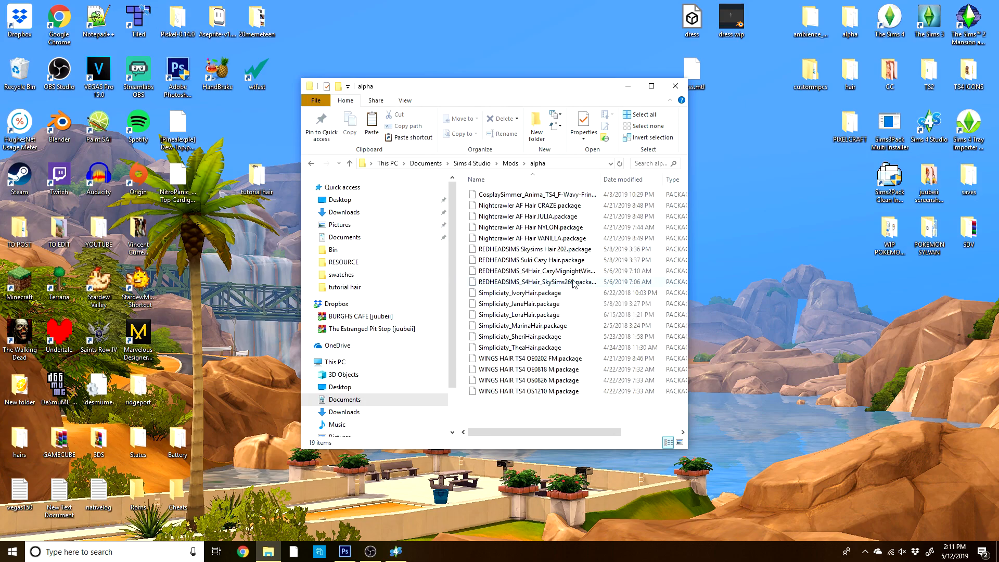
right_click(553, 262)
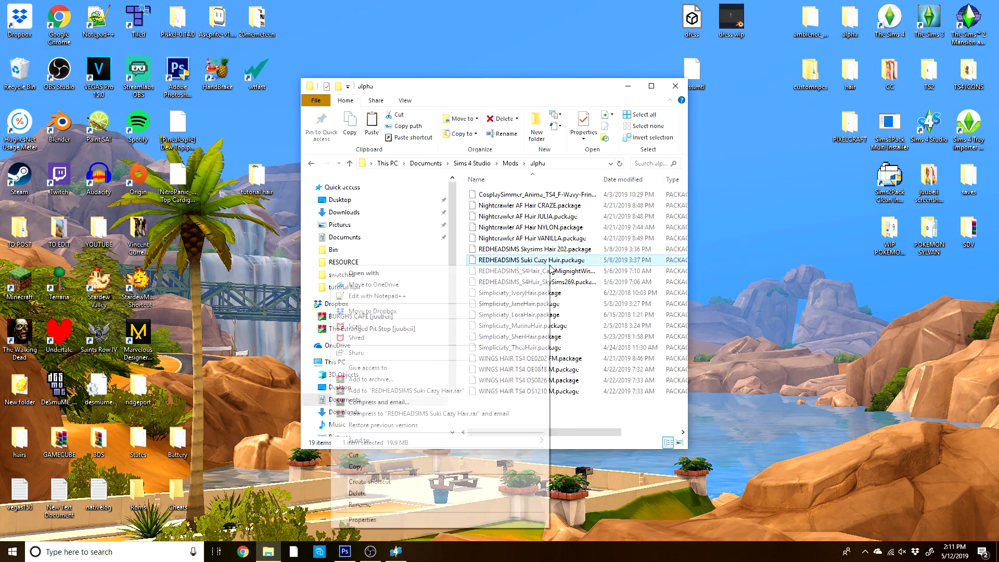
left_click(359, 467)
Paste the original REDHEADSIMS hair package into The Sims 4's Mods > 1WIP folder and close the file window.
left_click(344, 237)
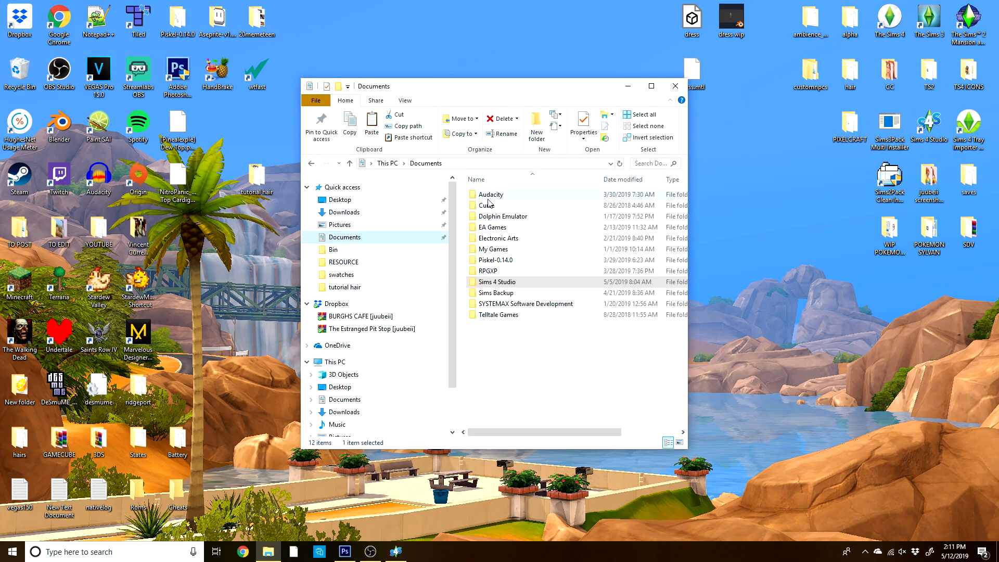
double_click(497, 238)
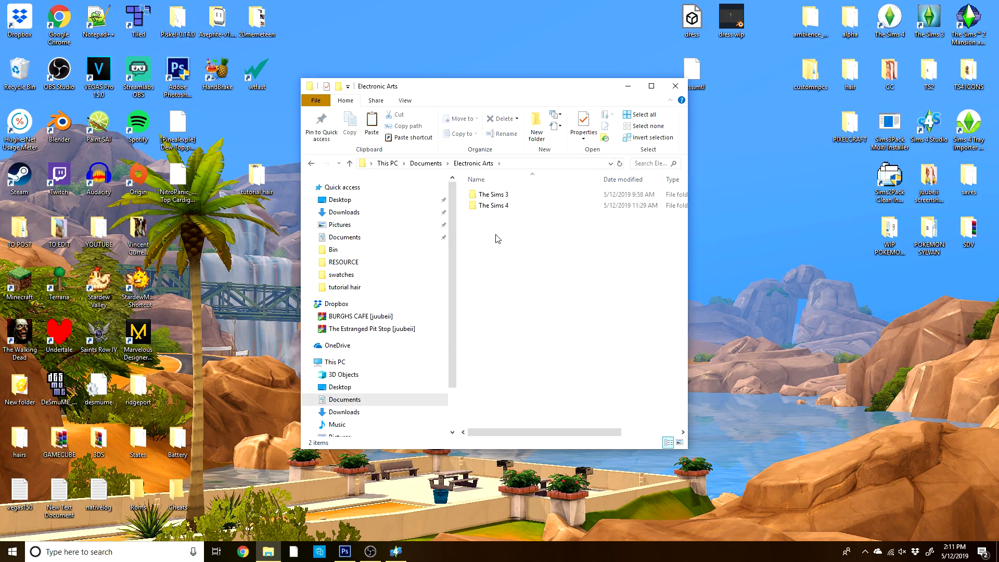
double_click(503, 206)
double_click(486, 227)
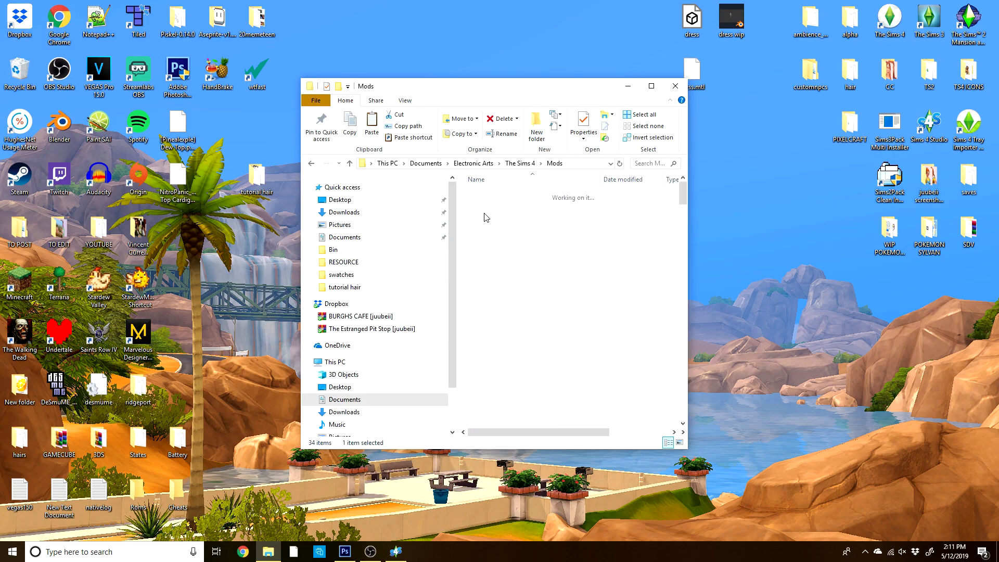
double_click(485, 195)
right_click(508, 397)
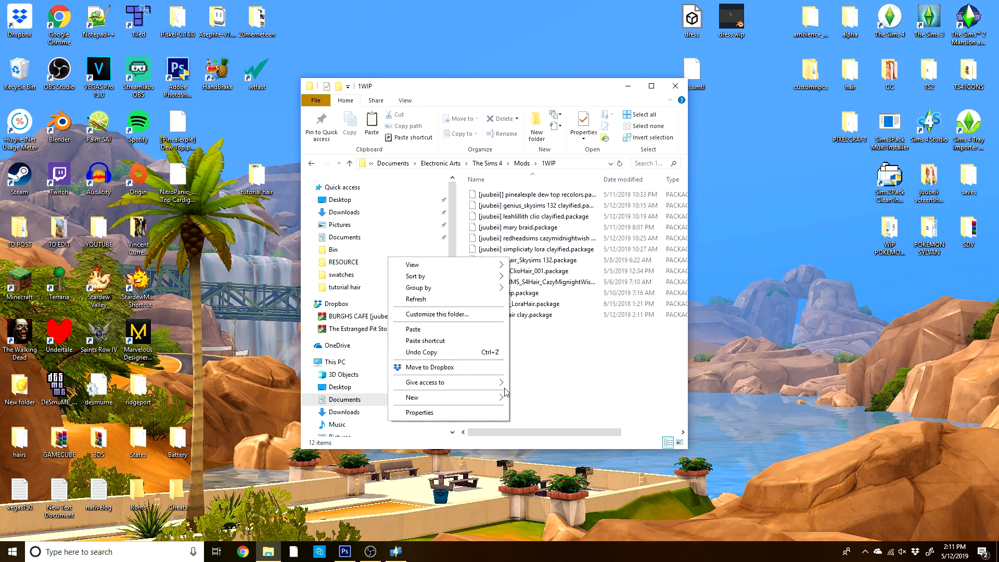
left_click(435, 329)
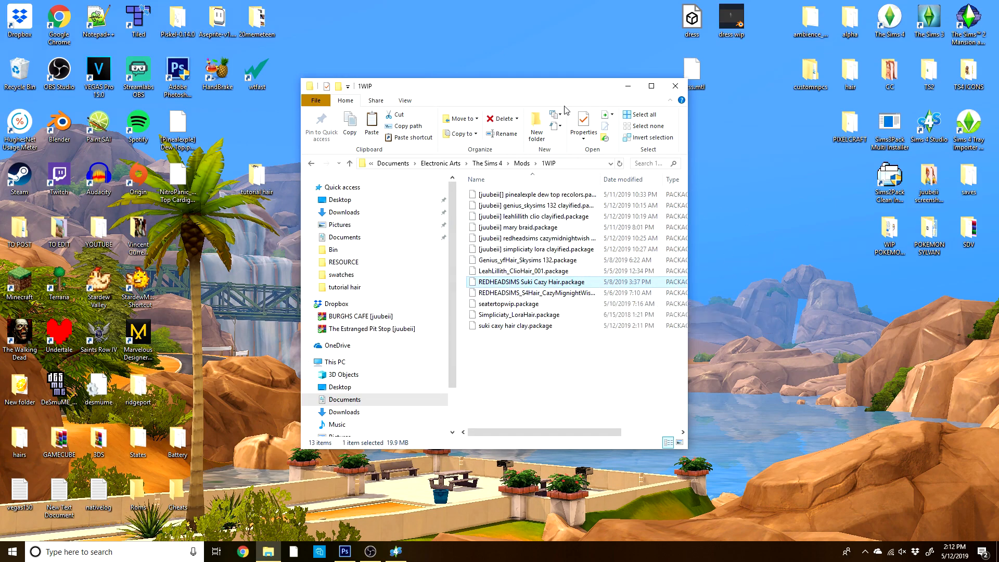
left_click_drag(541, 97, 498, 84)
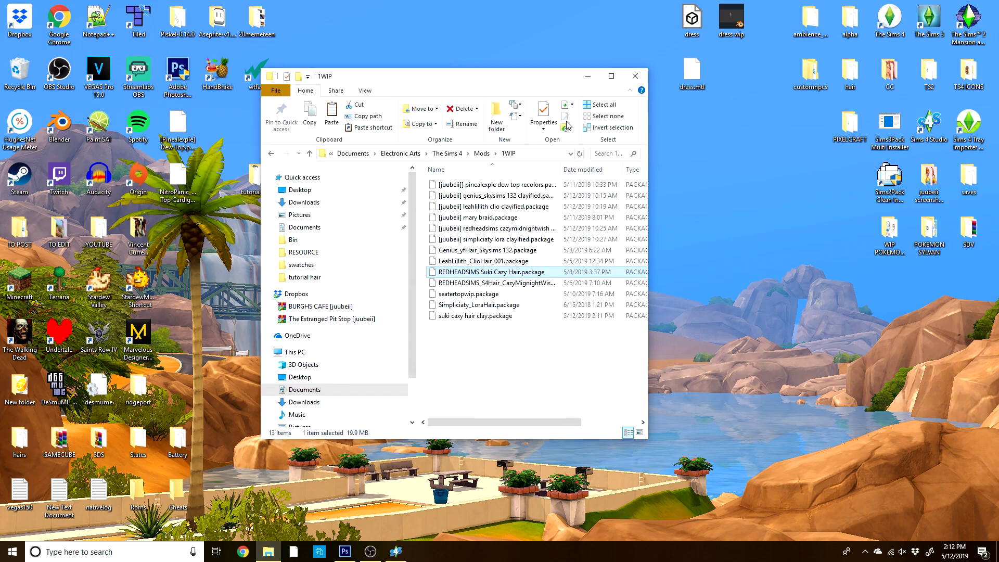
left_click(634, 76)
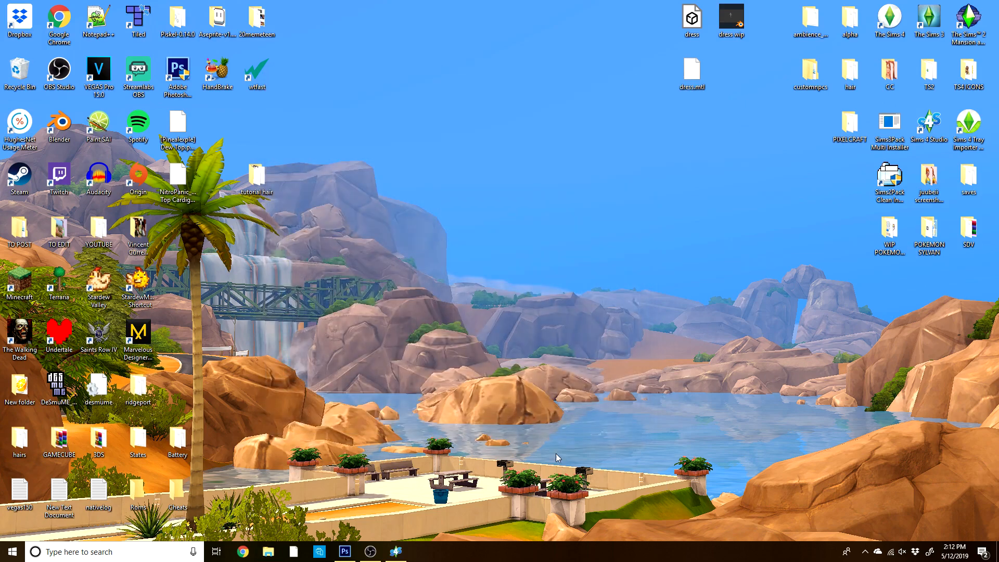
Switch to The Sims 4's Create a Sim and open the hairstyle catalog for the Sim in the floral dress.
left_click_drag(257, 176, 381, 104)
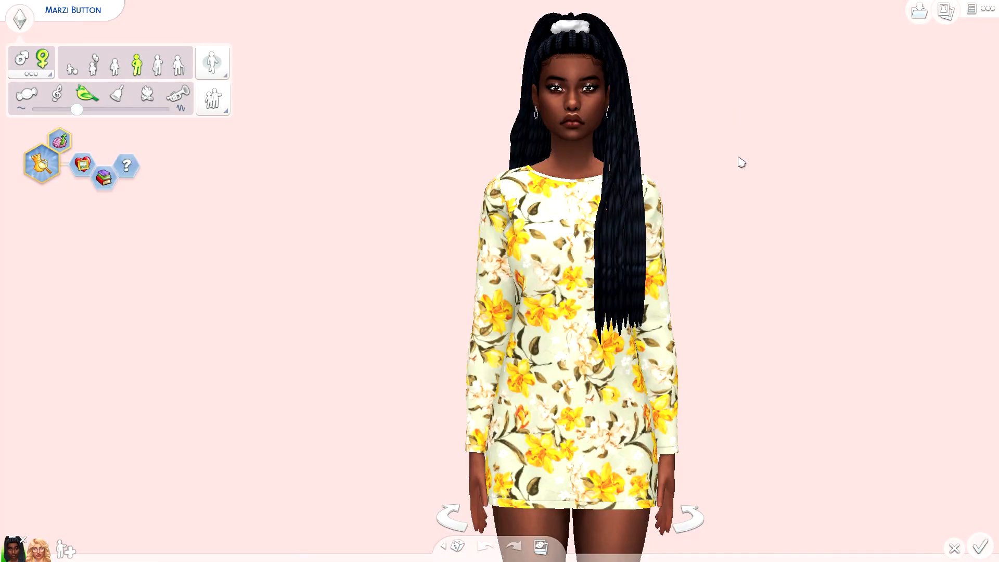
left_click(479, 50)
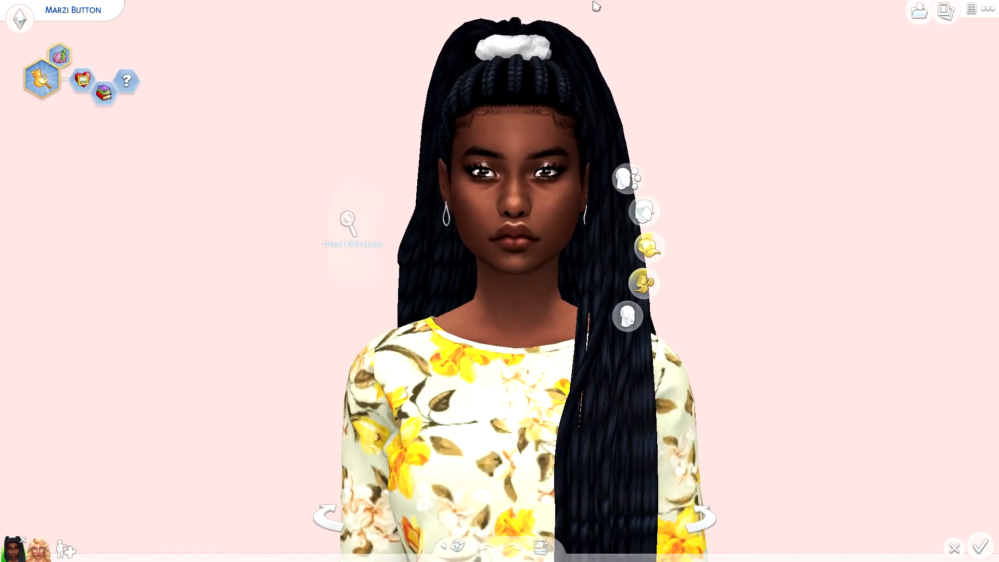
left_click(466, 126)
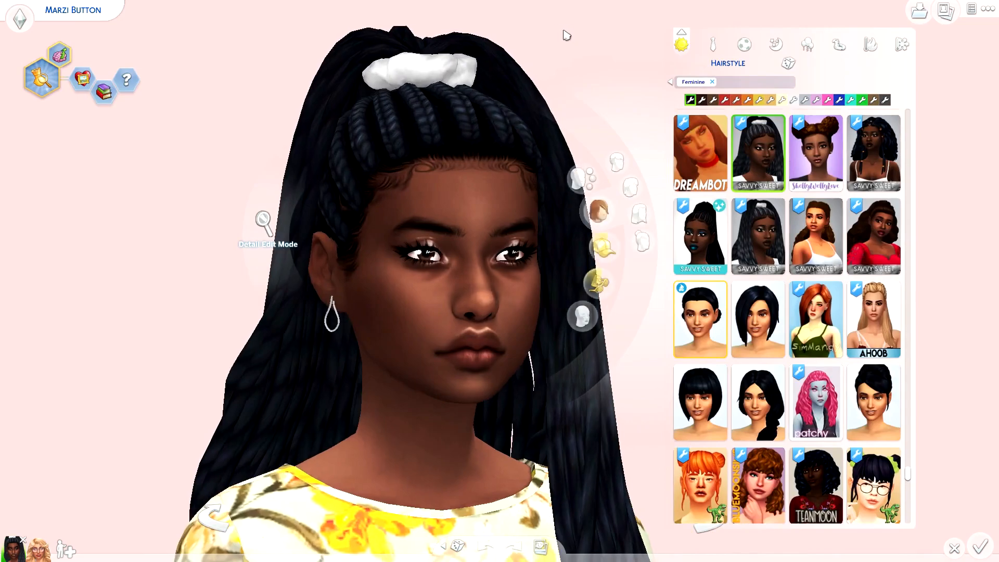
left_click(127, 80)
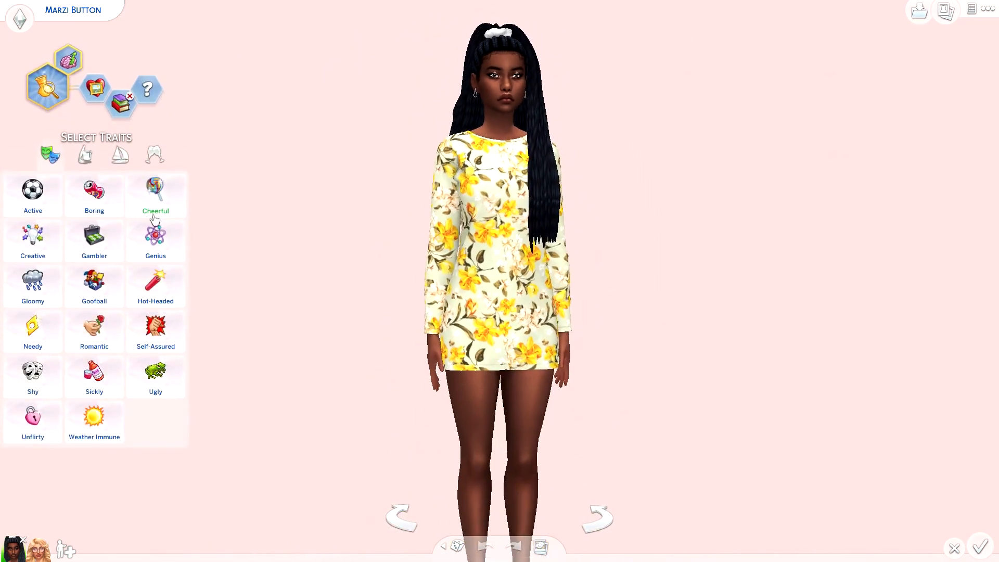
left_click(502, 37)
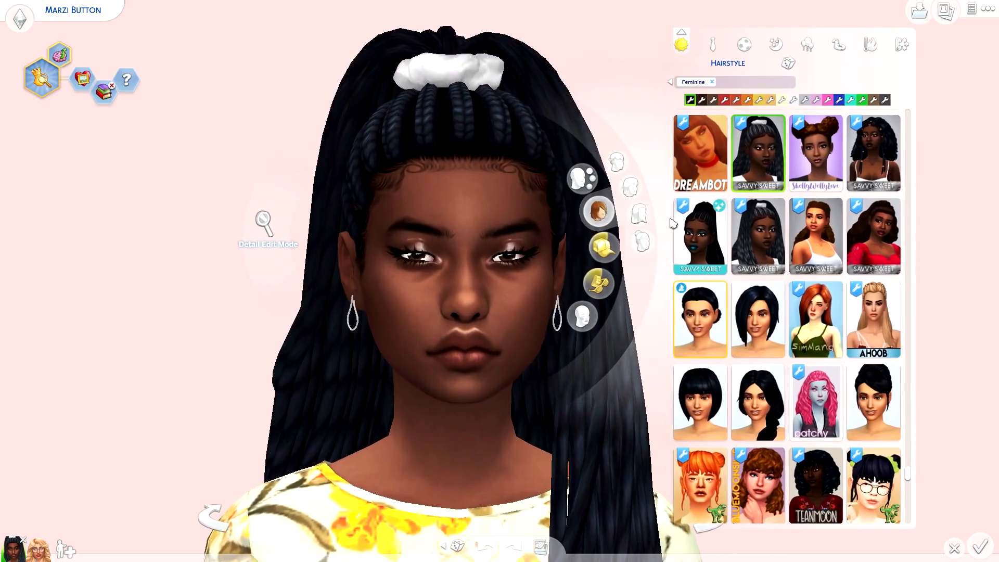
Filter the feminine hairstyles to show only Custom Content.
scroll(817, 359, "up", 2)
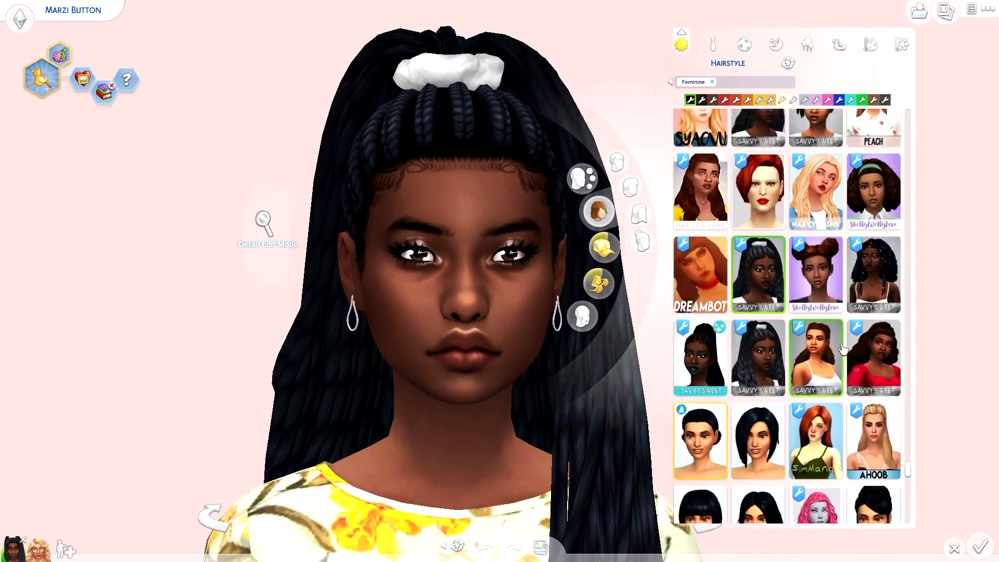
scroll(865, 363, "down", 4)
scroll(865, 363, "down", 10)
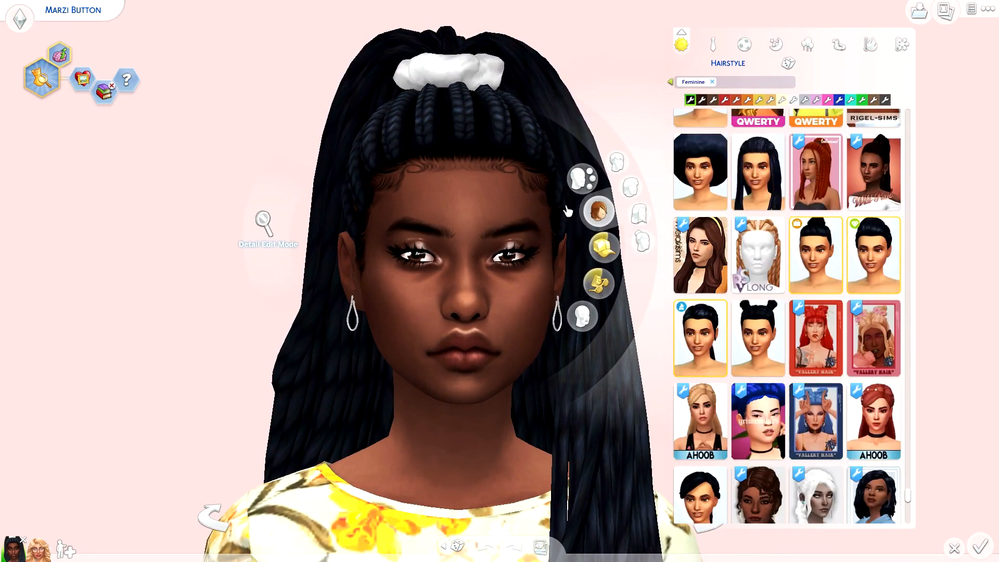
left_click(671, 82)
left_click(607, 250)
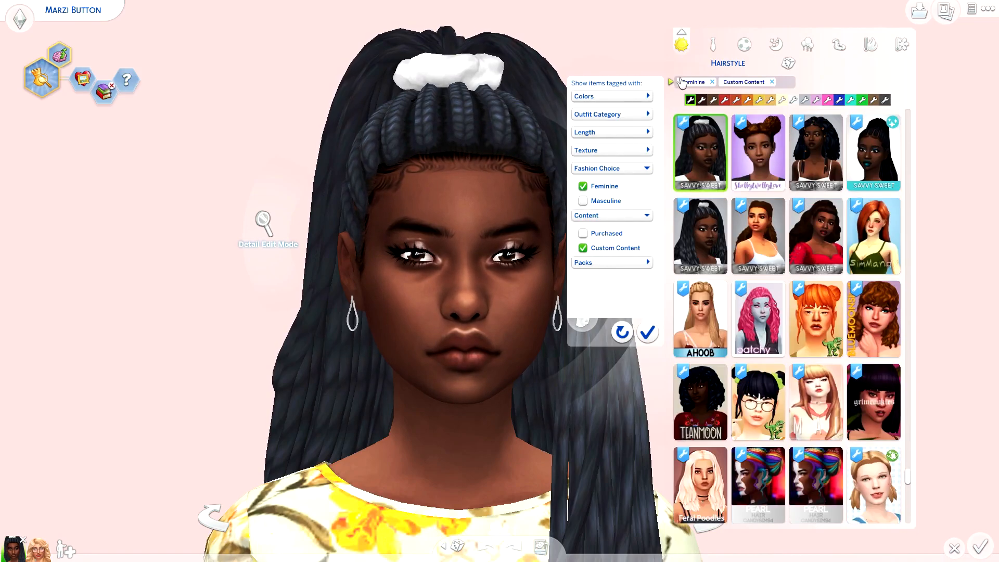
Find the original long REDHEADSIMS hair among the custom hairstyles and apply it to the Sim.
scroll(845, 335, "down", 10)
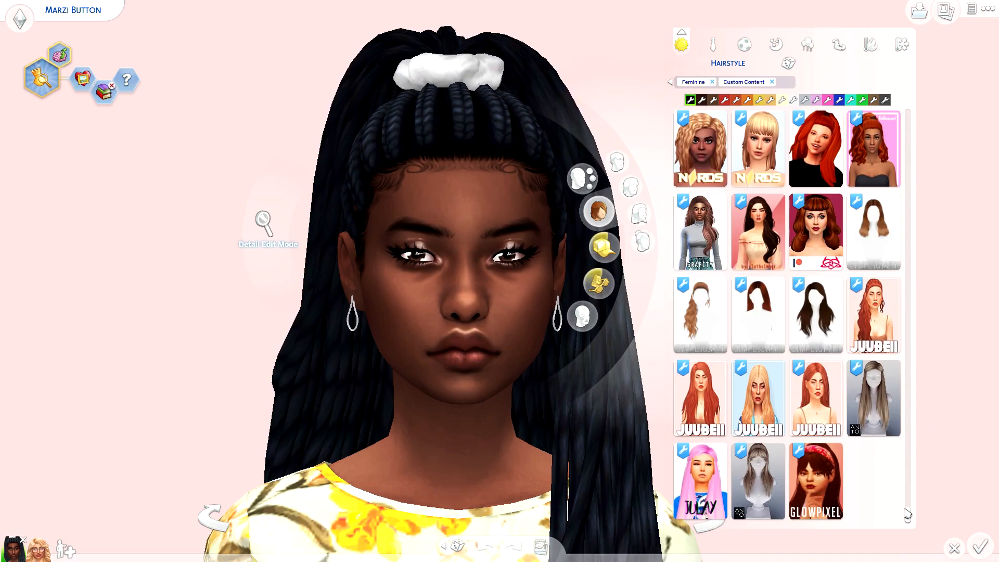
left_click_drag(906, 513, 909, 452)
scroll(820, 445, "up", 3)
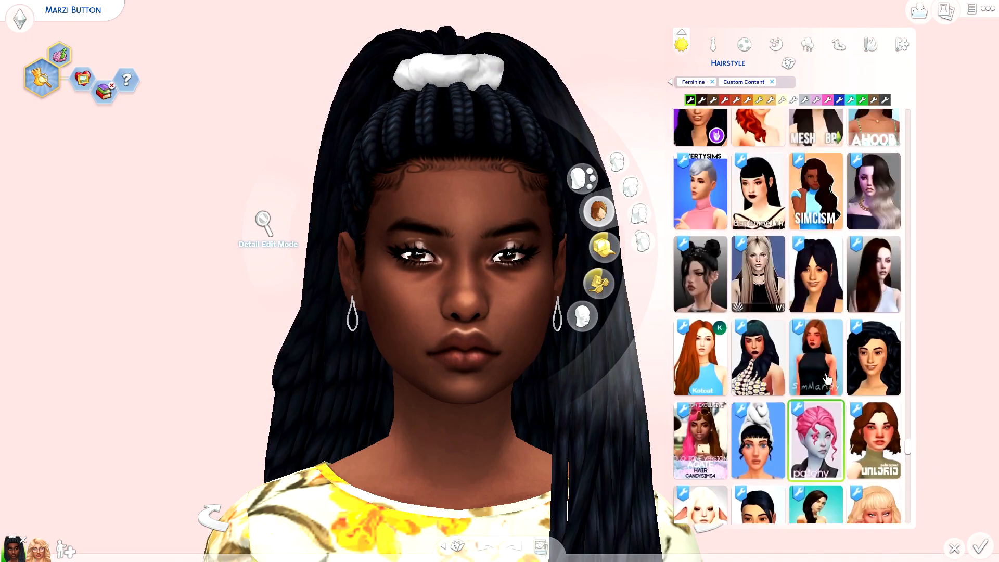
scroll(794, 362, "up", 8)
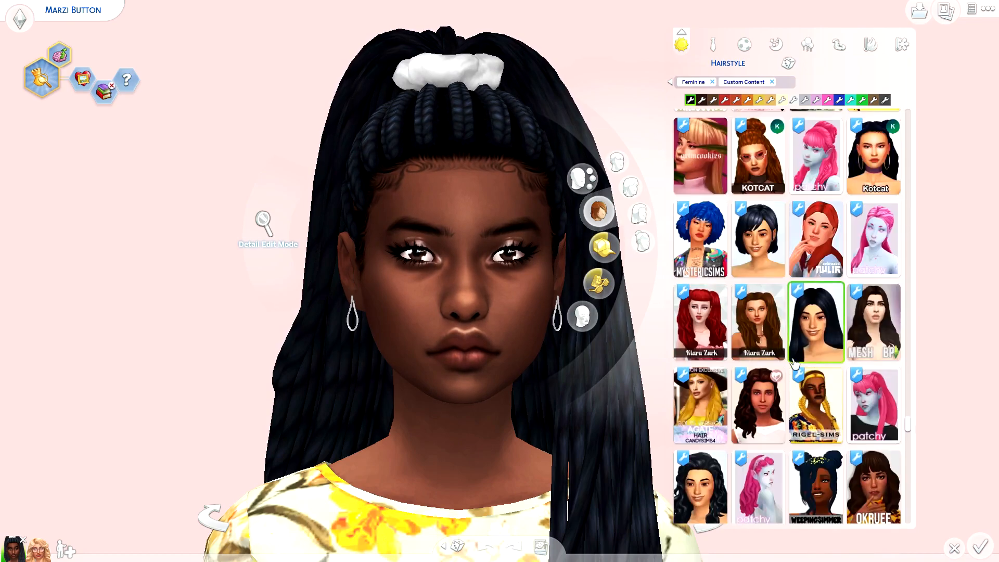
scroll(795, 363, "up", 8)
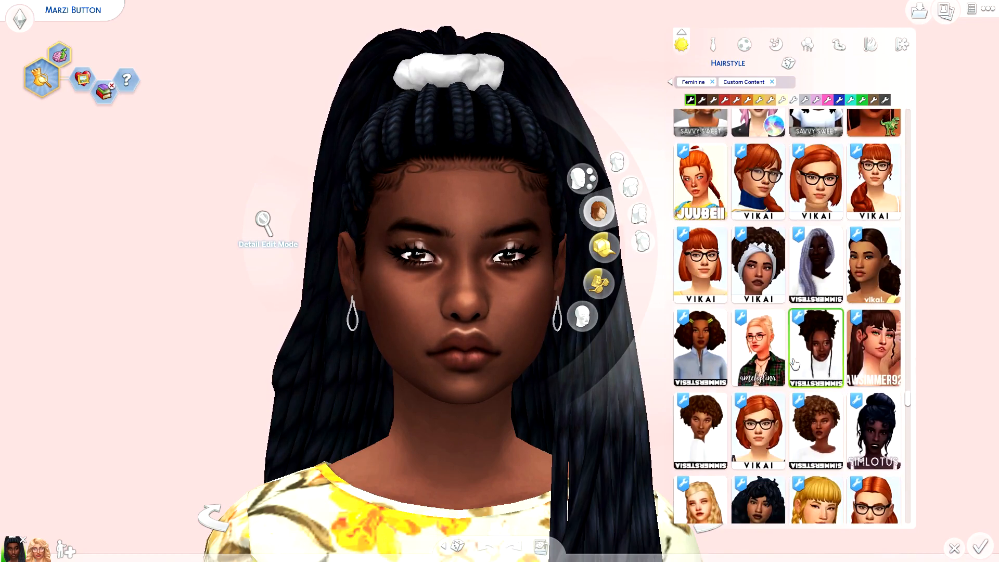
scroll(795, 362, "up", 5)
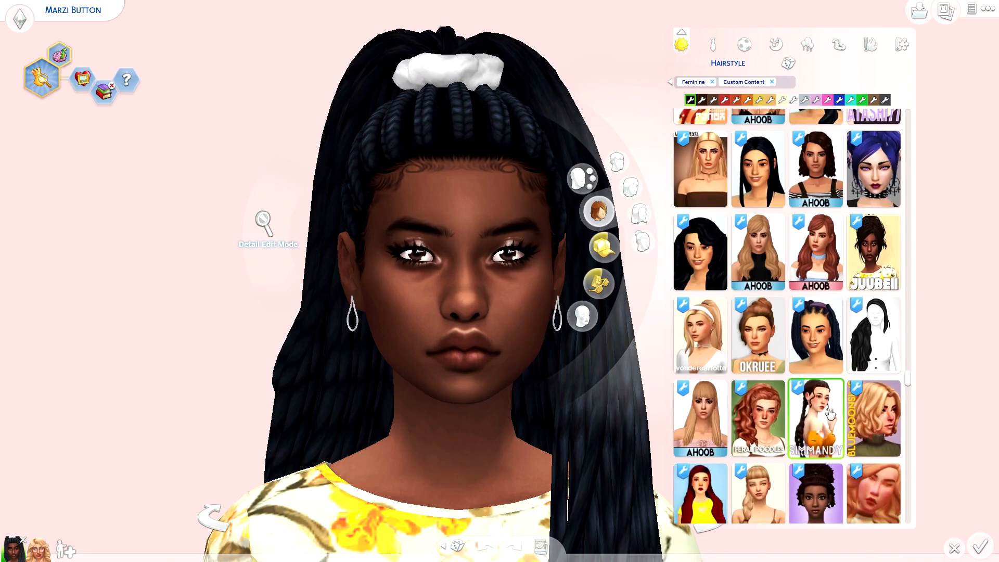
scroll(758, 416, "up", 6)
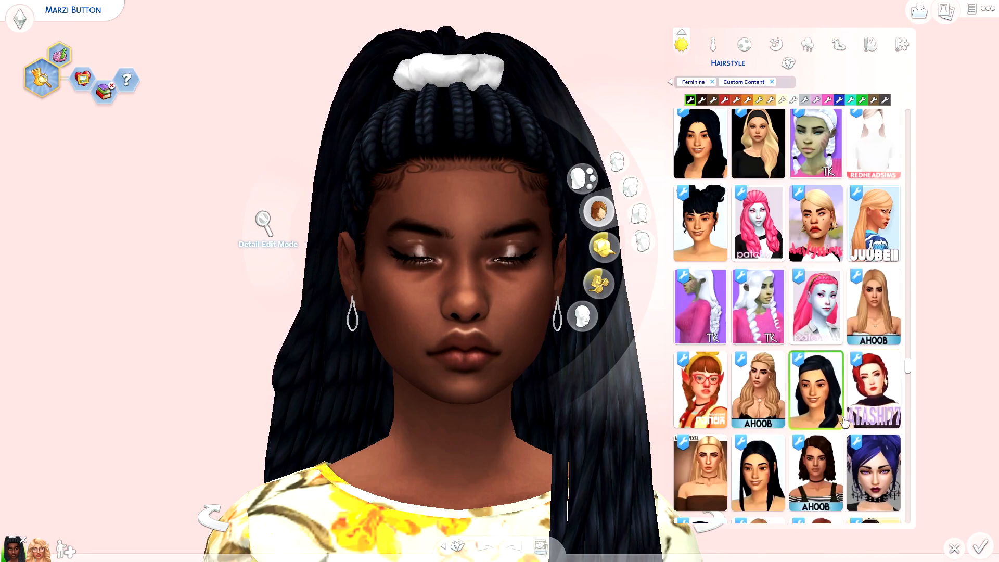
scroll(874, 177, "up", 1)
left_click(874, 177)
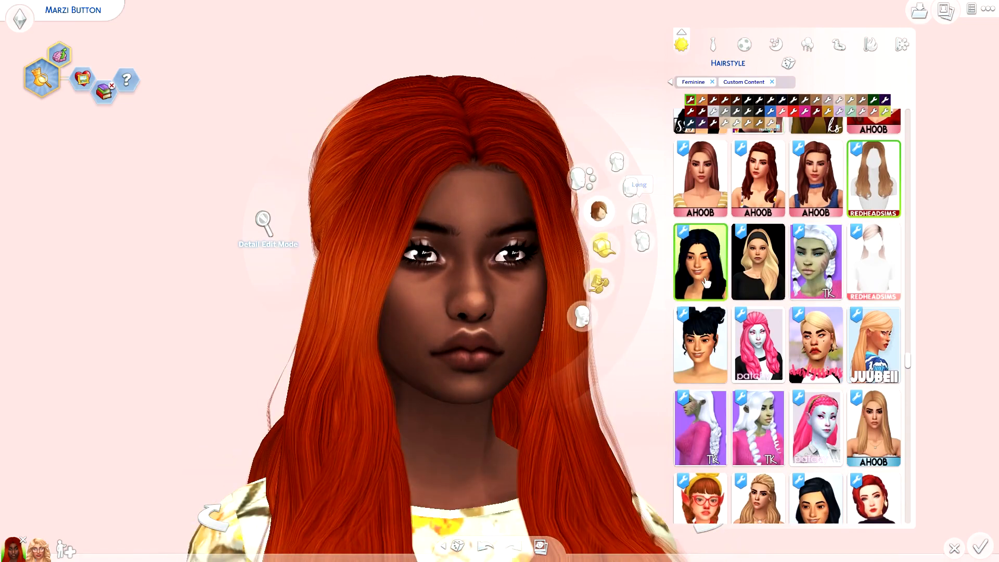
Apply the clay version of the REDHEADSIMS hair to the Sim and check its full length.
left_click(700, 262)
scroll(562, 67, "down", 2)
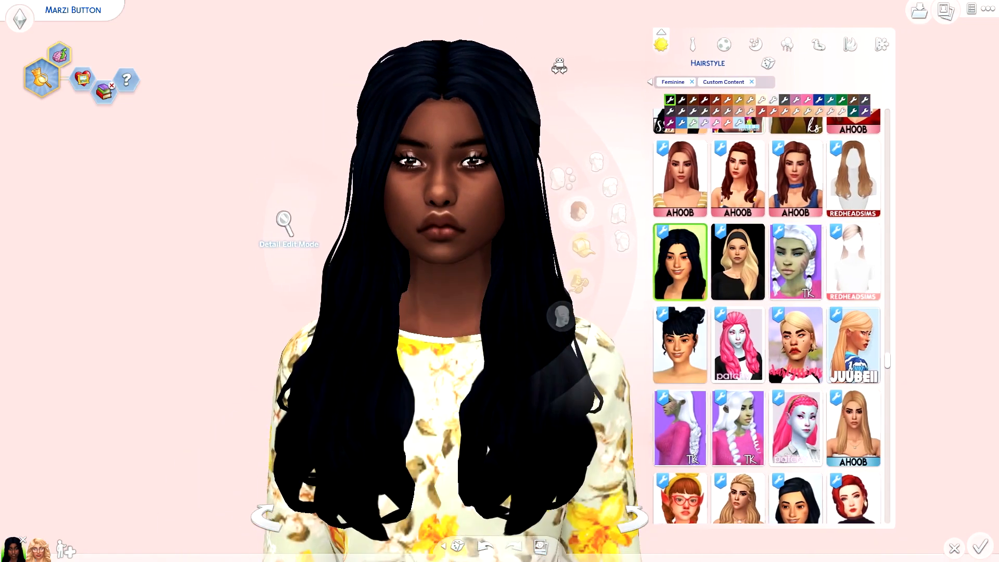
left_click_drag(560, 66, 550, 46)
Preview the clay hair in a blonde swatch from the side and front, and return it to the black swatch.
left_click(715, 110)
scroll(616, 74, "up", 3)
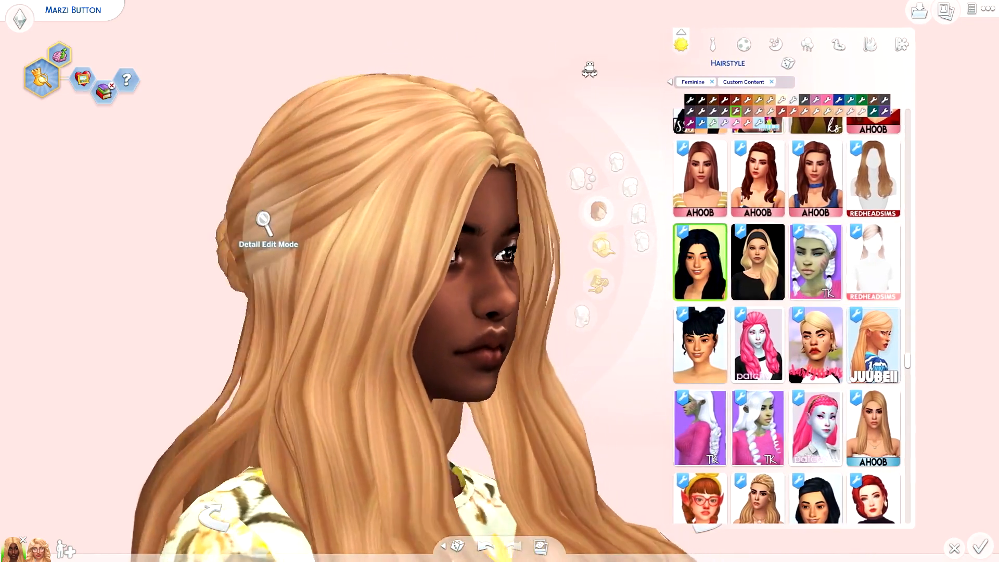
left_click(690, 99)
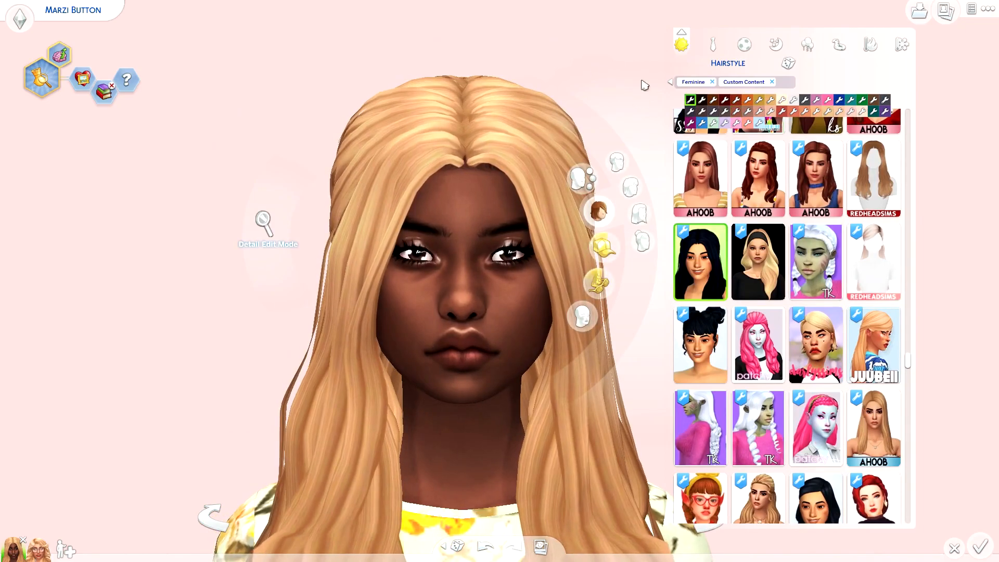
left_click_drag(573, 58, 573, 58)
Examine the black clay hair close up and at full length, turning the Sim to check the mesh and texture.
scroll(573, 58, "down", 3)
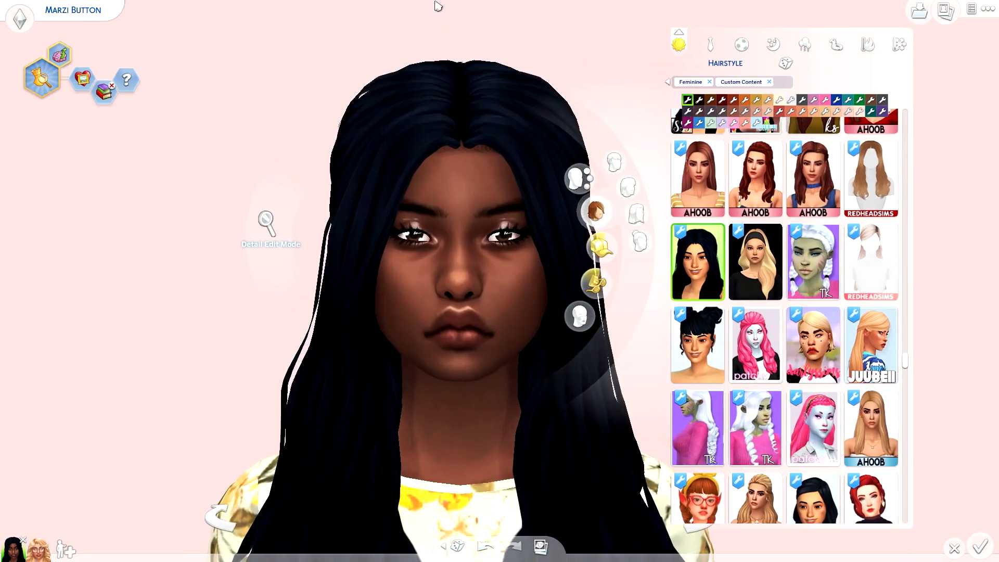
left_click_drag(435, 5, 437, 6)
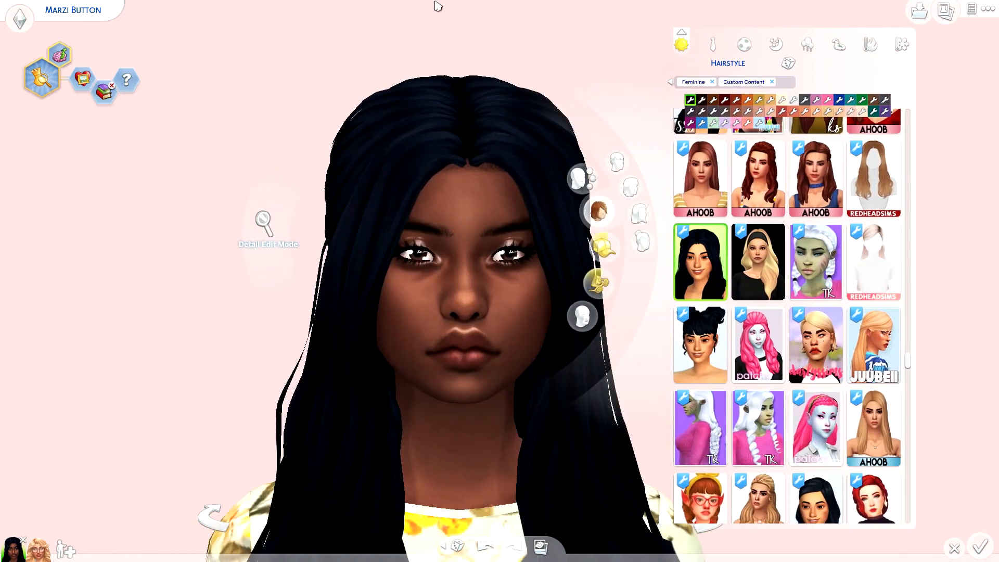
left_click_drag(408, 38, 406, 32)
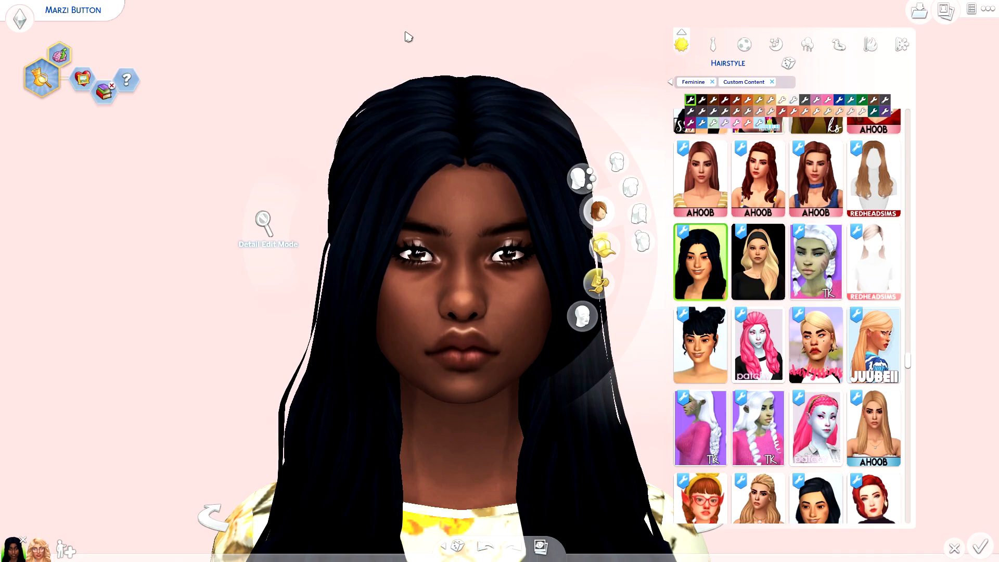
scroll(407, 37, "down", 1)
left_click_drag(408, 37, 470, 23)
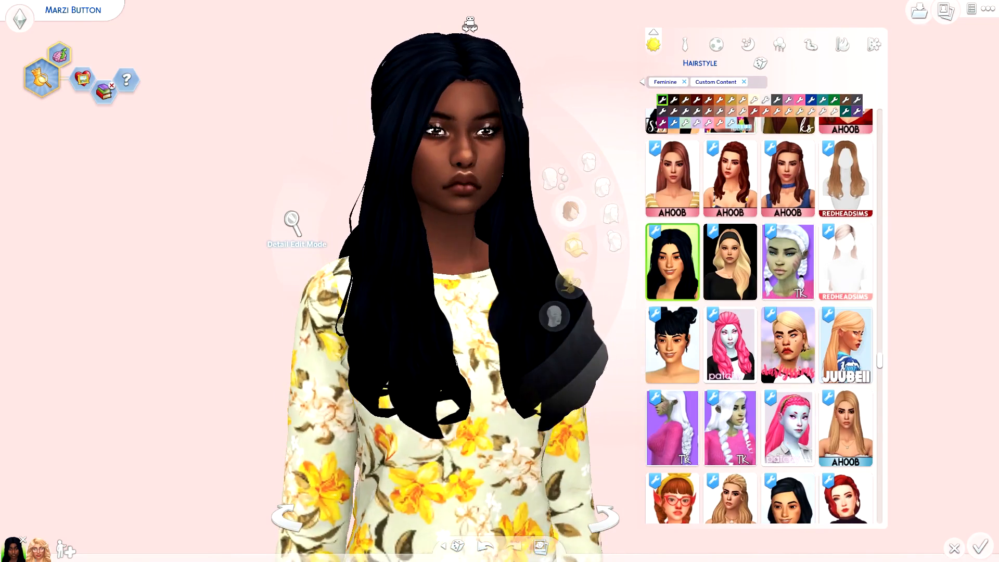
scroll(482, 23, "up", 1)
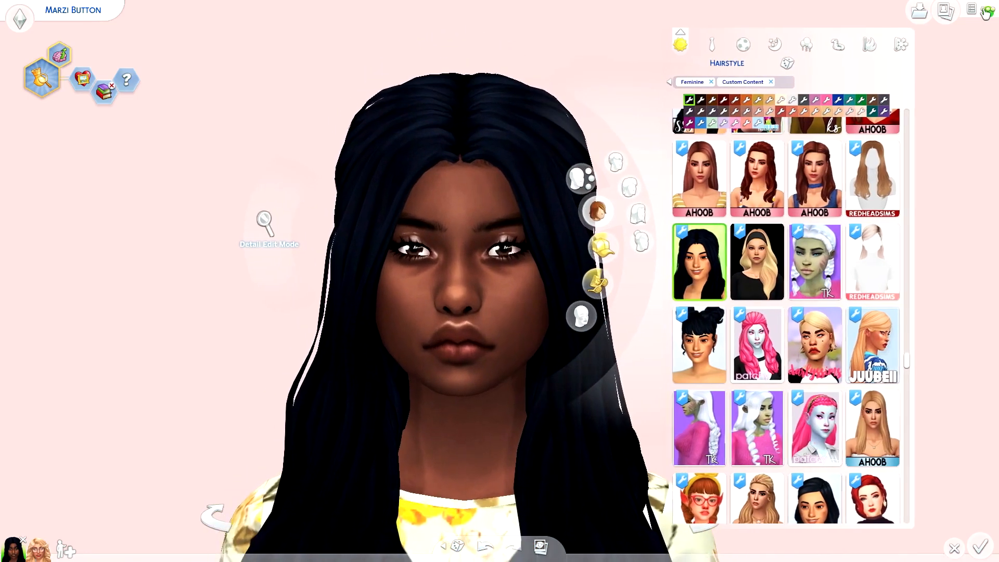
left_click(987, 13)
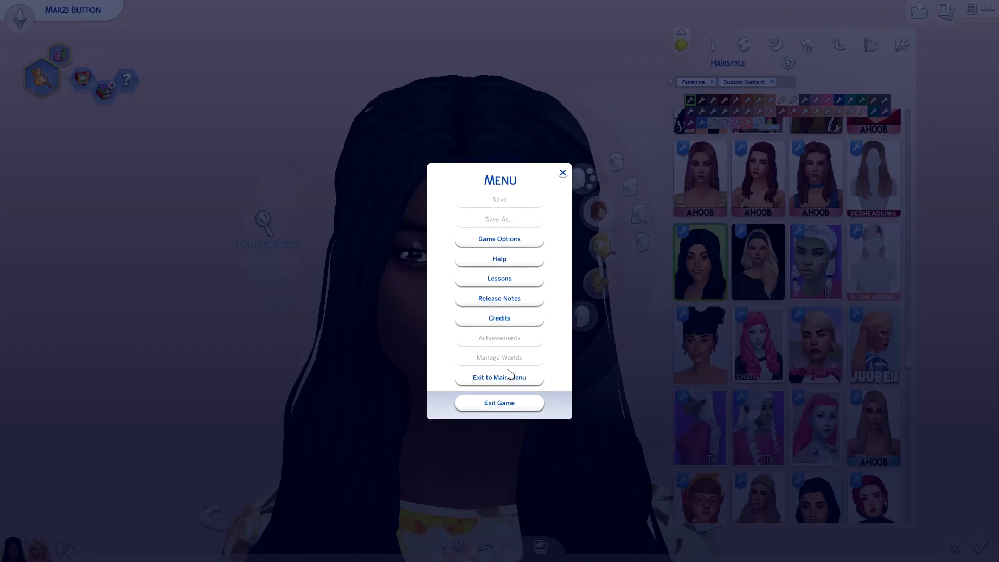
left_click(562, 170)
scroll(364, 24, "down", 1)
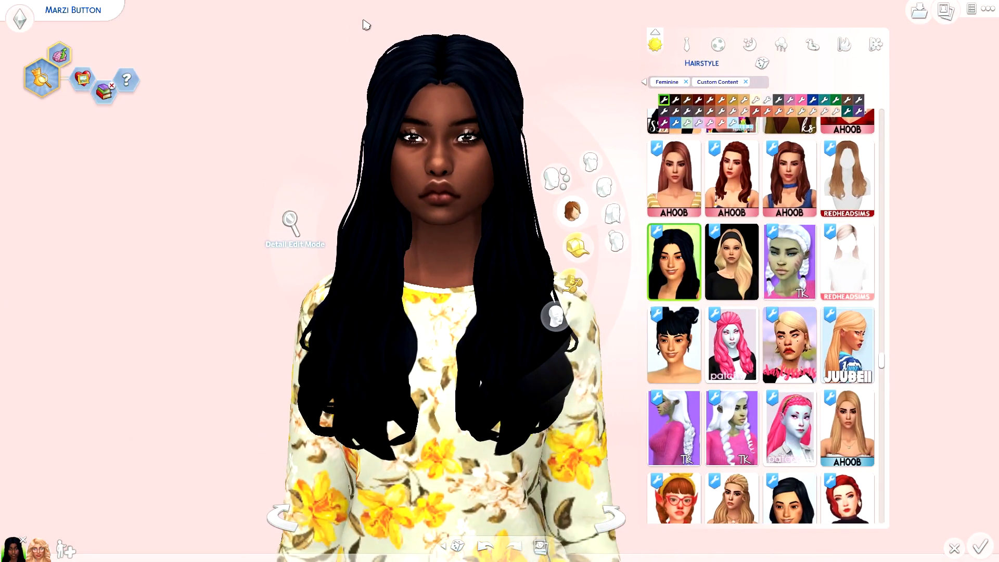
scroll(359, 55, "up", 1)
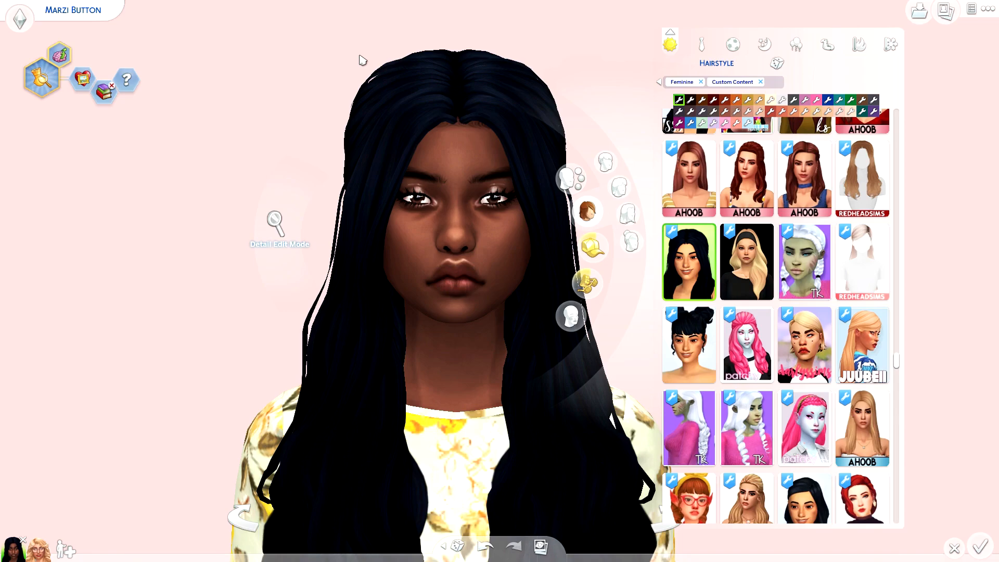
left_click_drag(363, 60, 358, 59)
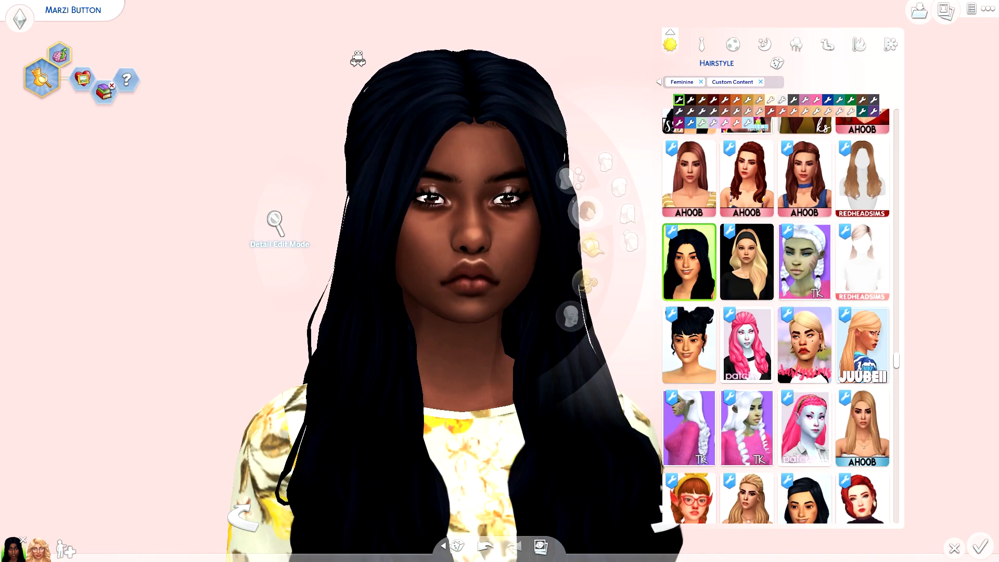
scroll(357, 60, "down", 2)
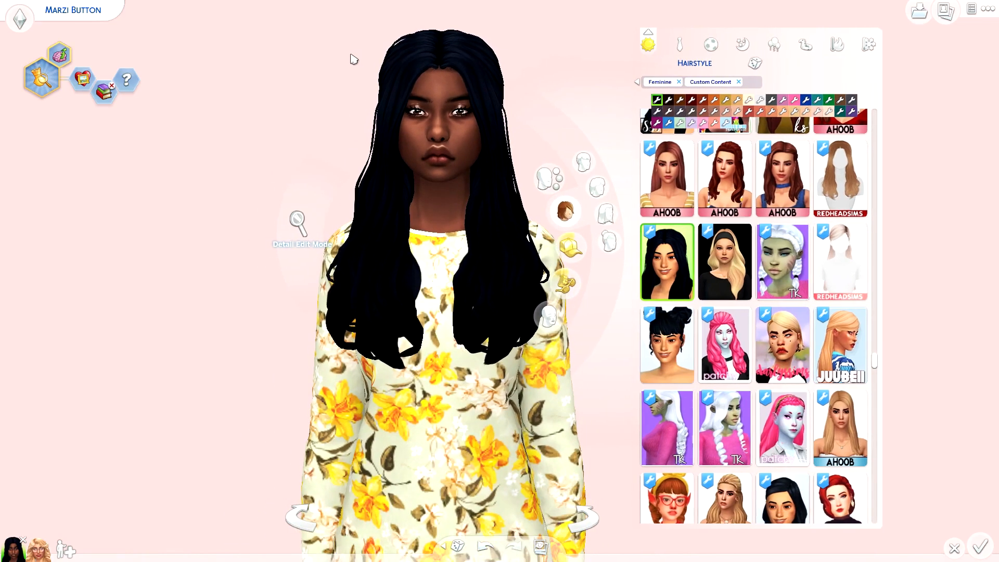
scroll(350, 56, "up", 2)
left_click_drag(357, 22, 360, 21)
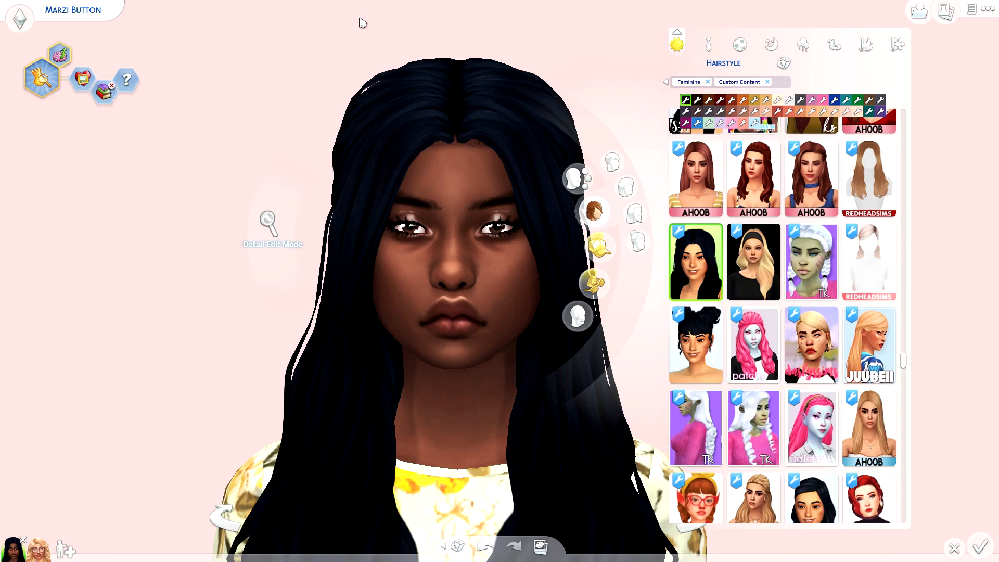
scroll(362, 22, "down", 2)
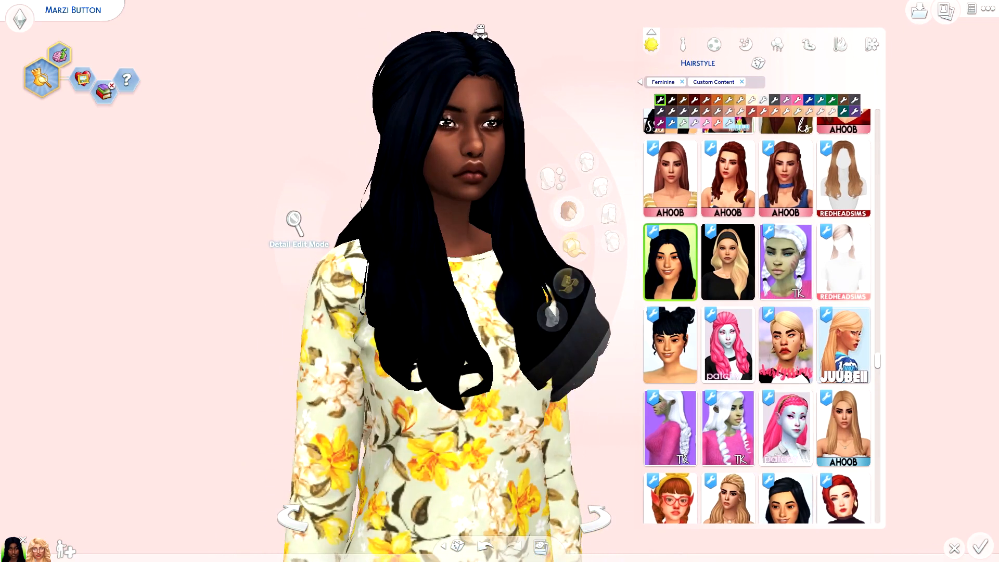